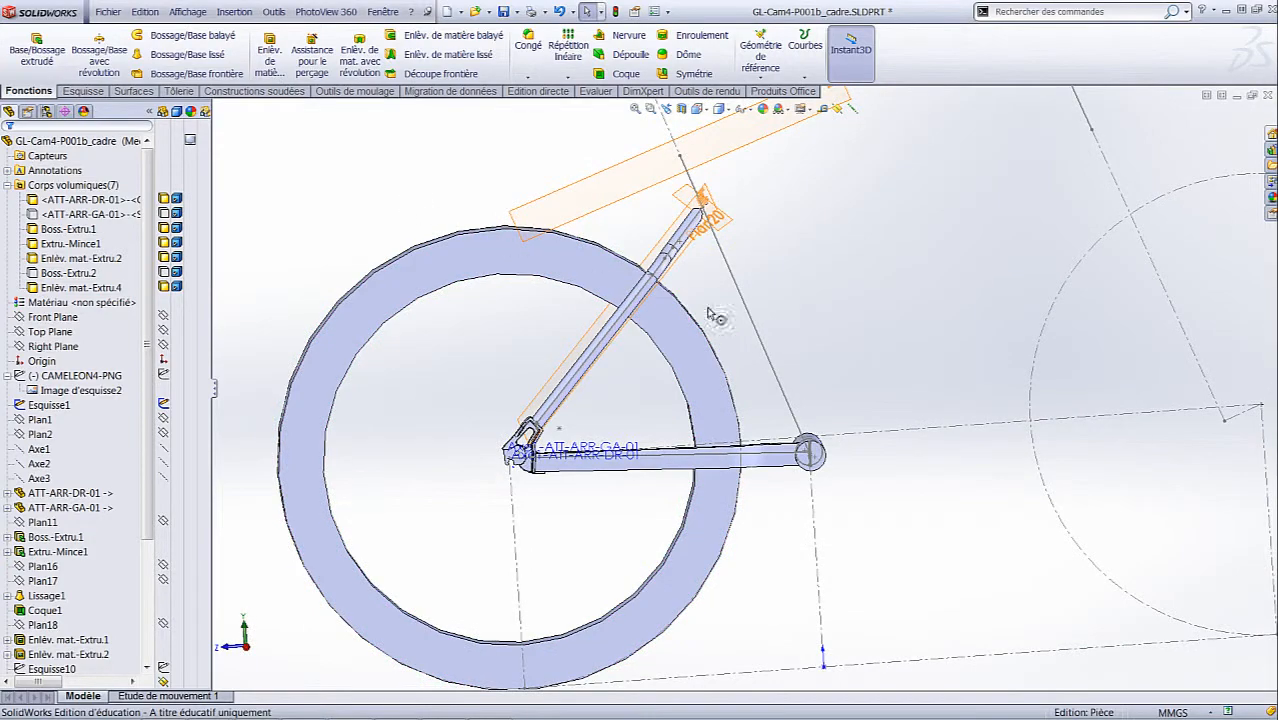
Step: Start an extruded boss with a new sketch on the Right Plane
scroll(420, 250, "up", 3)
middle_click_drag(334, 220, 439, 337)
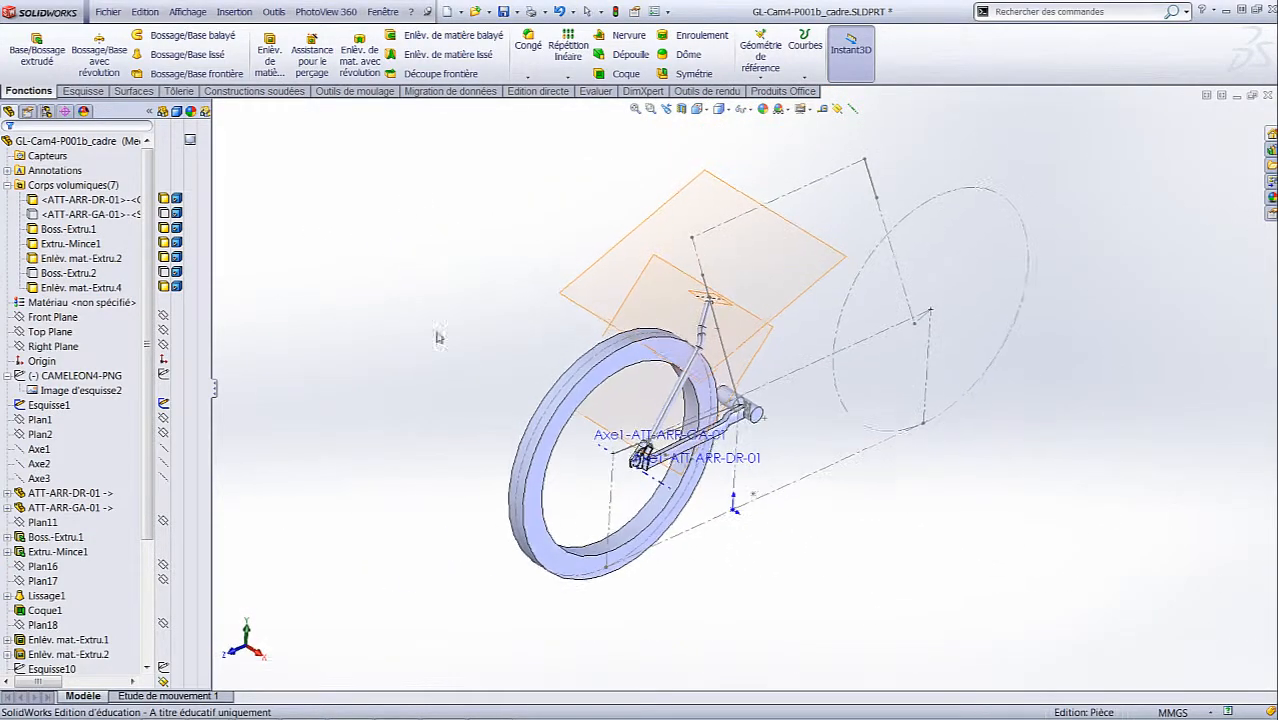
scroll(647, 402, "down", 4)
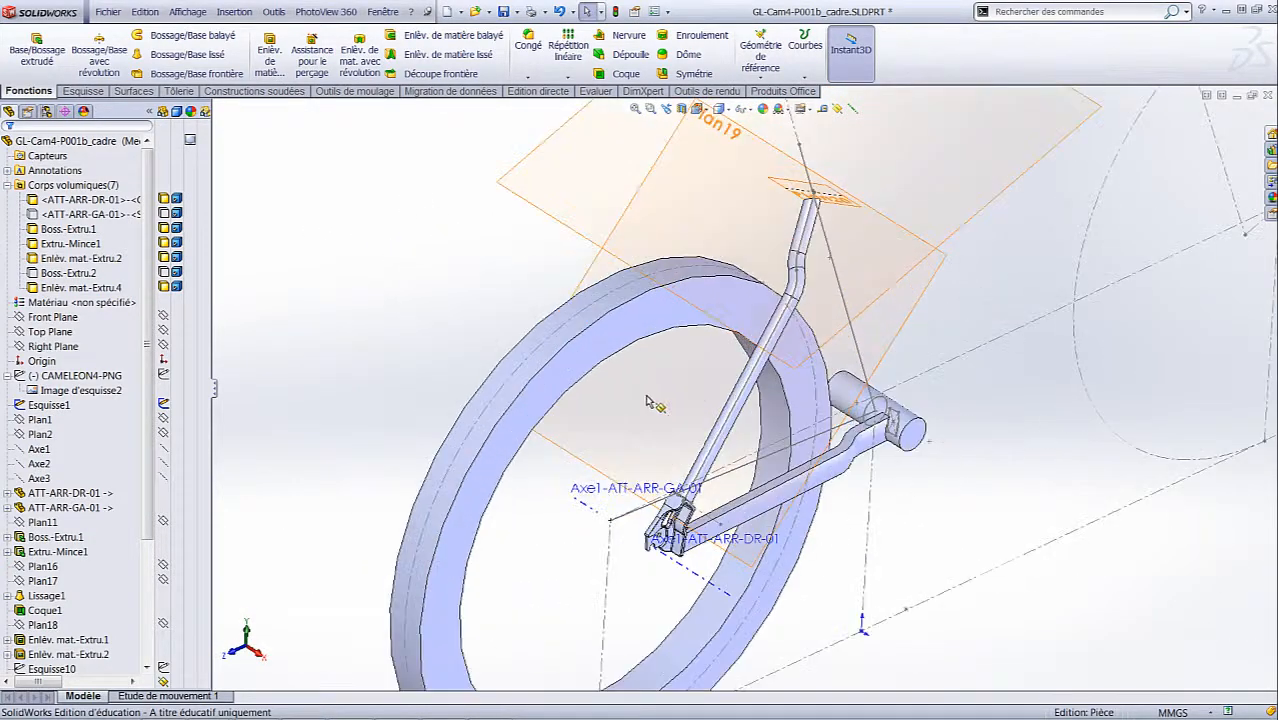
left_click(45, 42)
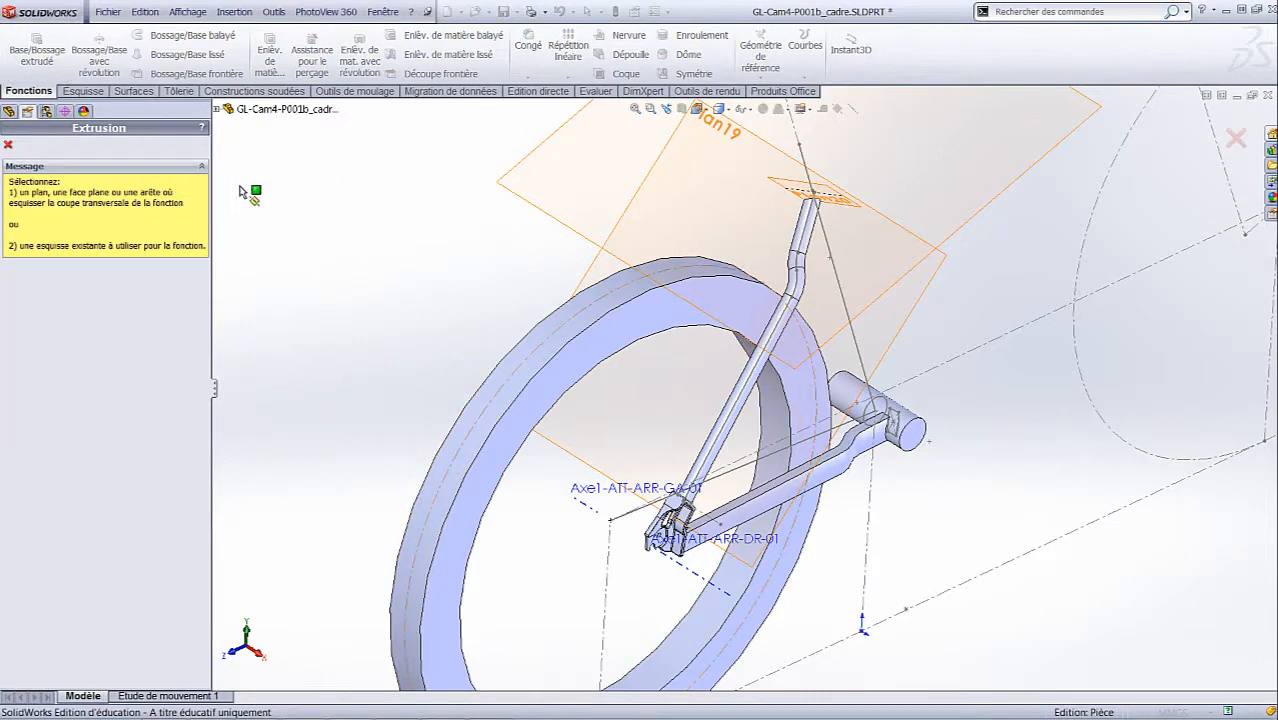
left_click(216, 110)
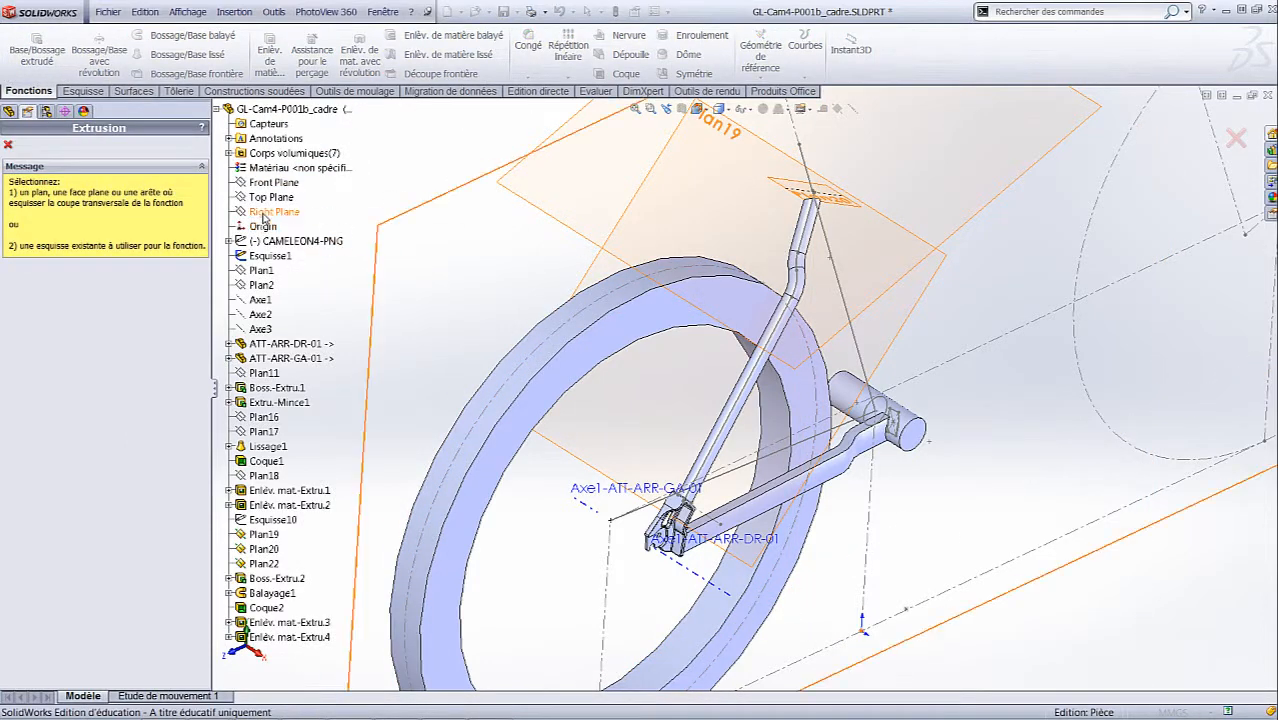
left_click(256, 215)
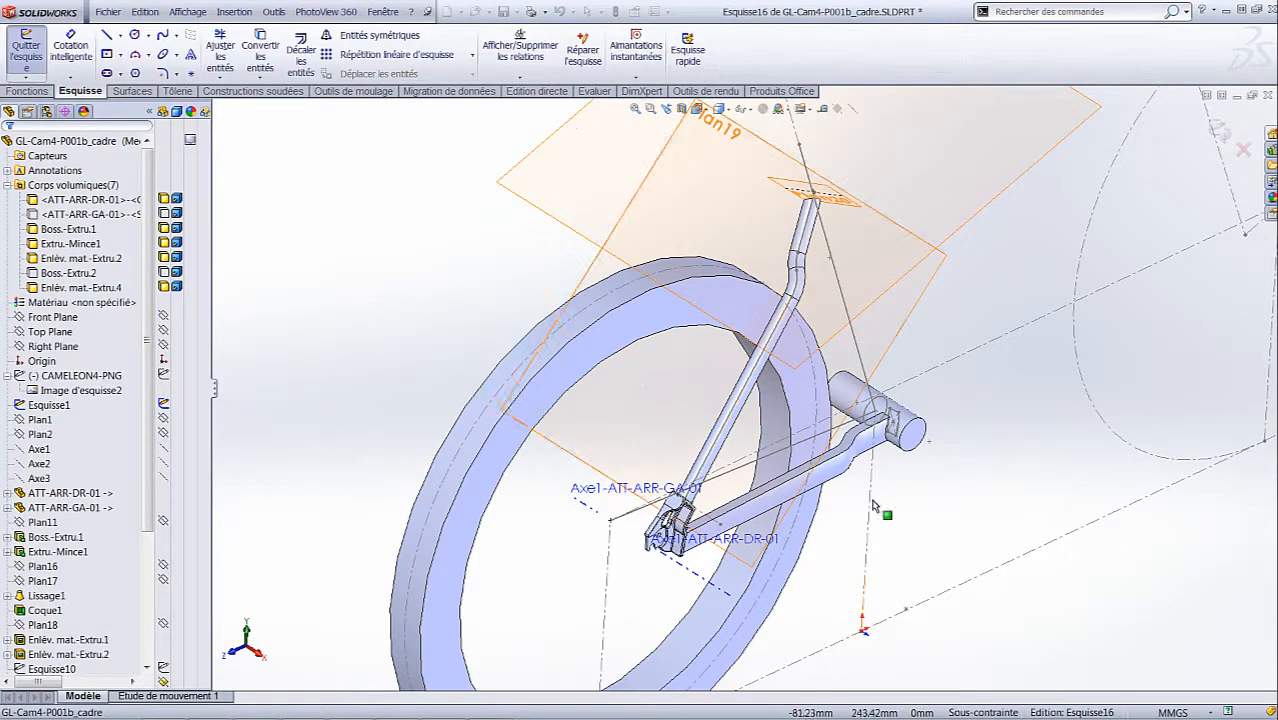
Step: Sketch two circles, one above the chainstay near the bottom bracket with about 15.7 mm radius, one beside the upper seat stay with about 18 mm radius
scroll(815, 460, "down", 5)
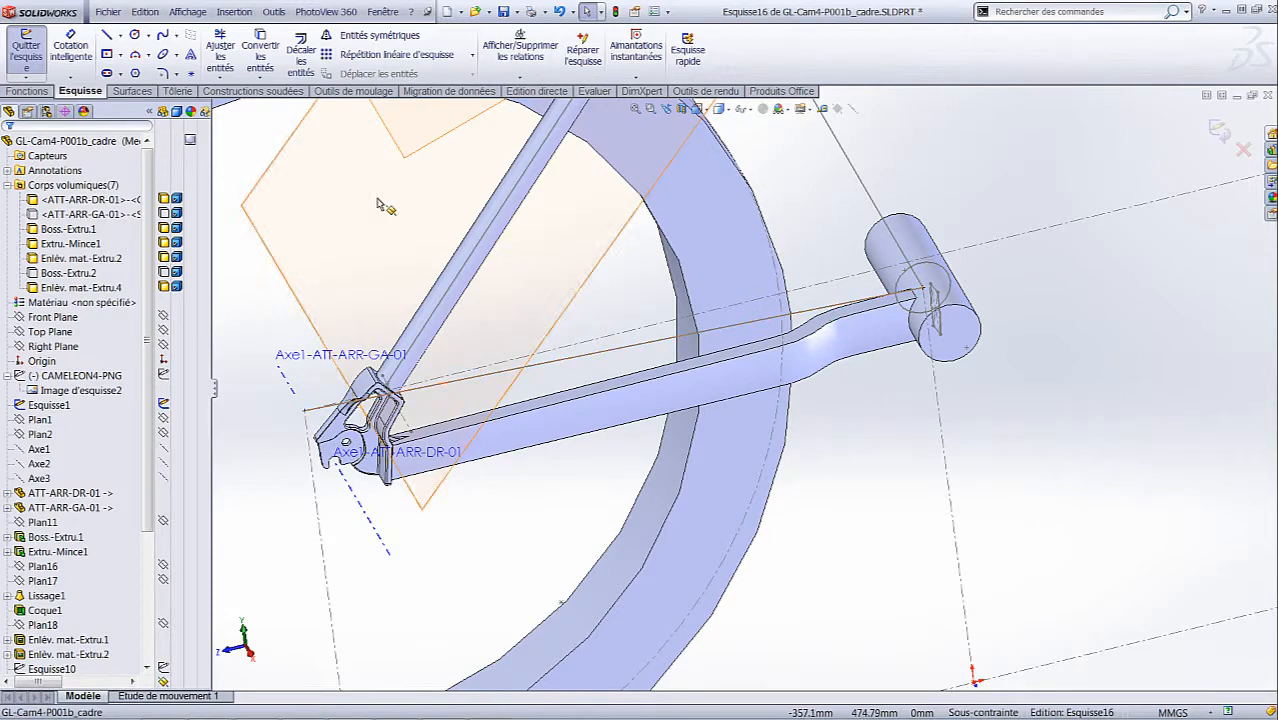
scroll(385, 205, "up", 2)
scroll(310, 185, "down", 1)
left_click(134, 36)
scroll(958, 466, "up", 3)
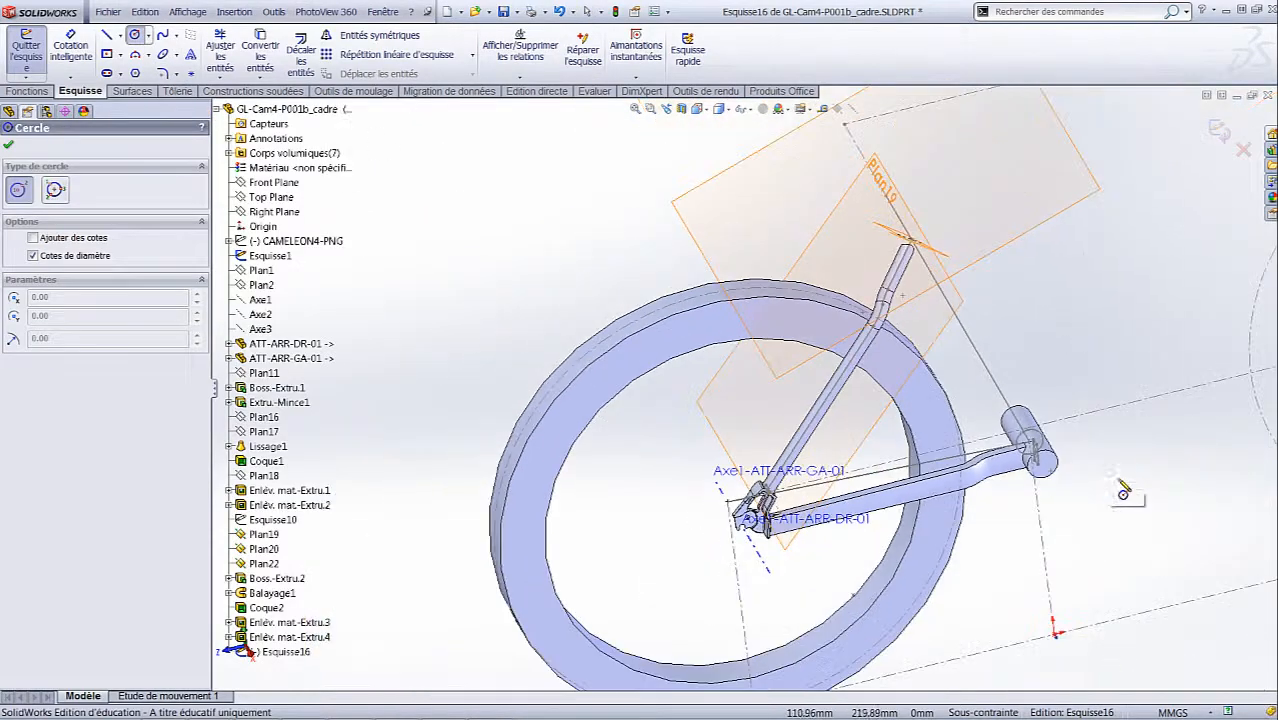
scroll(900, 430, "down", 2)
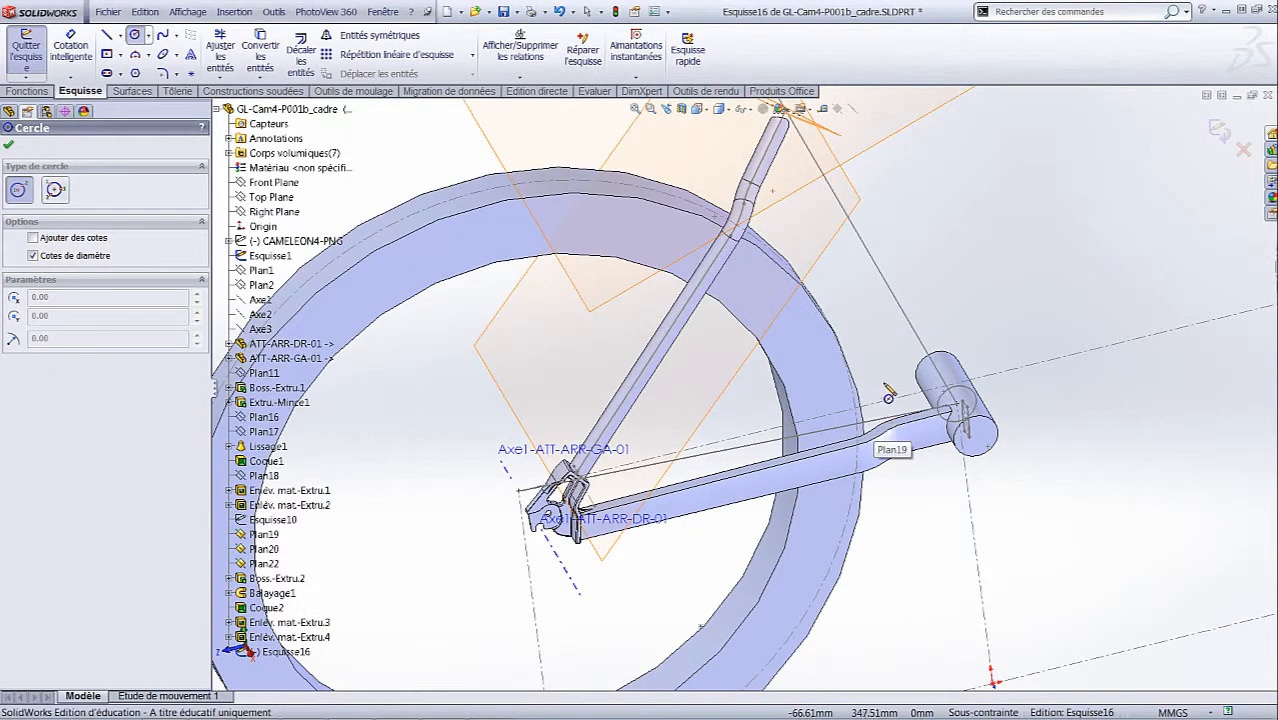
left_click_drag(885, 386, 900, 388)
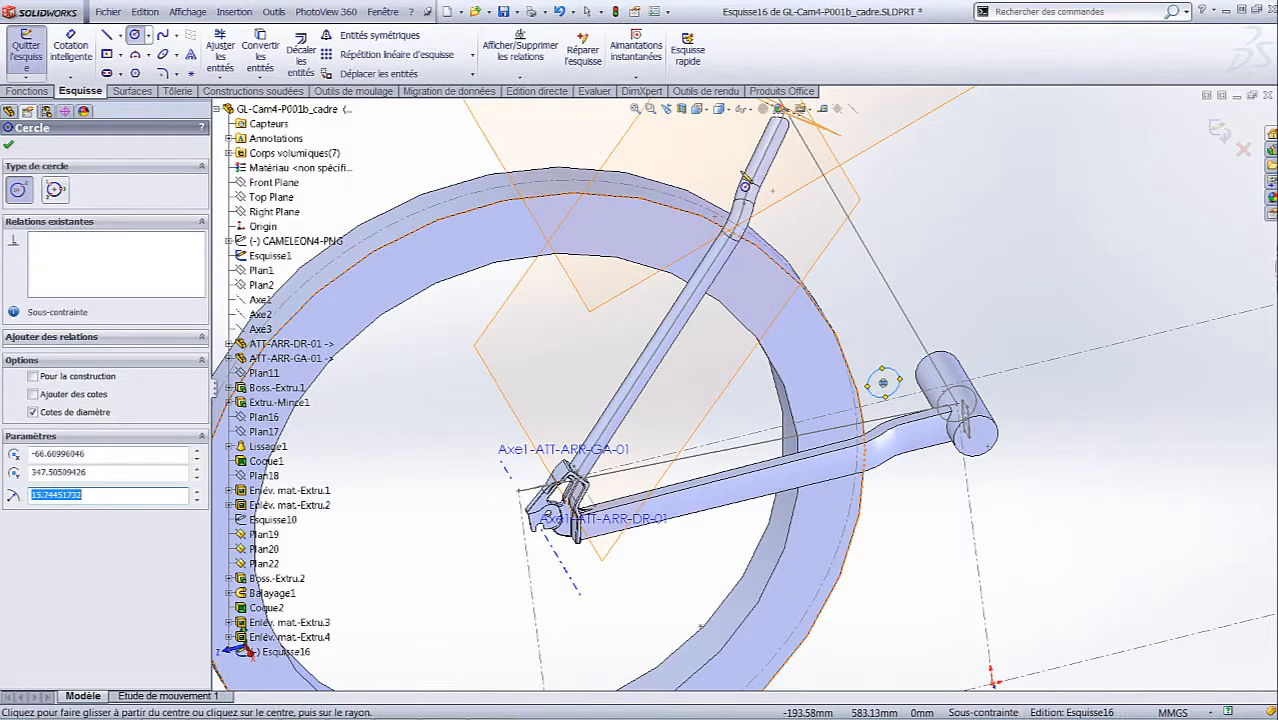
left_click_drag(710, 148, 728, 144)
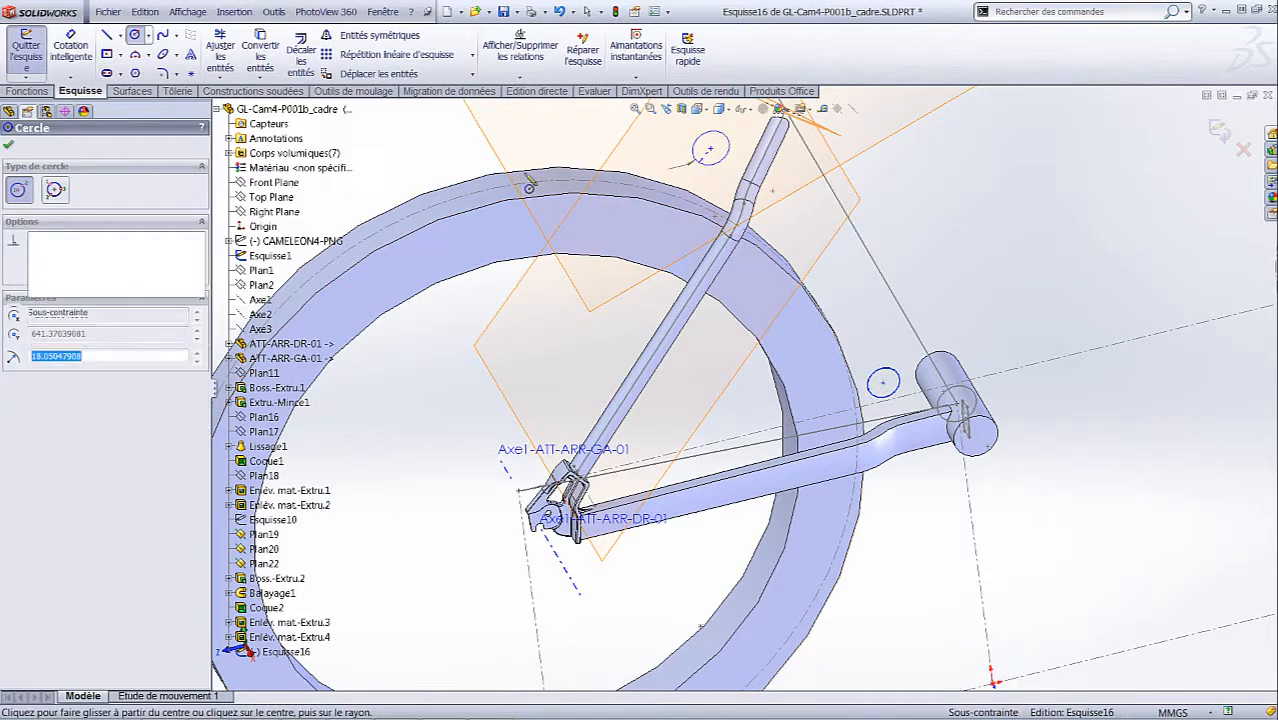
Step: Dimension the circle near the bottom bracket with a diameter of 17 mm
left_click(71, 48)
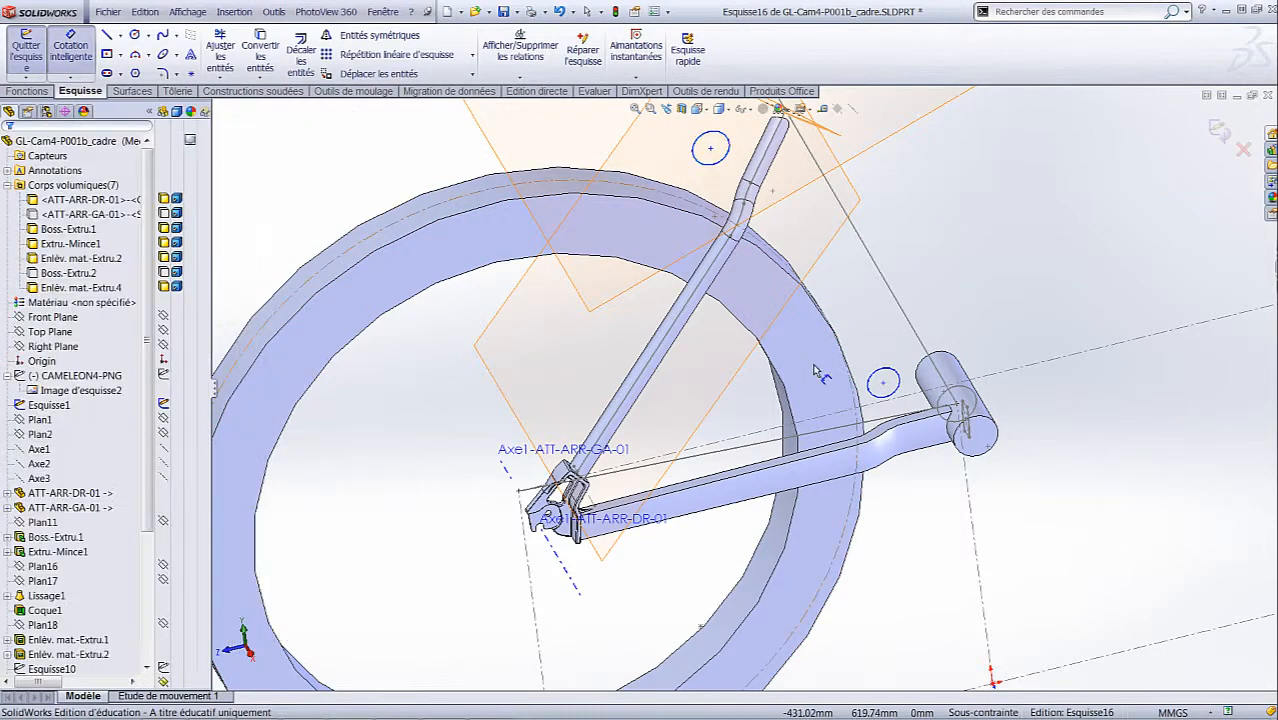
left_click(889, 367)
left_click(966, 279)
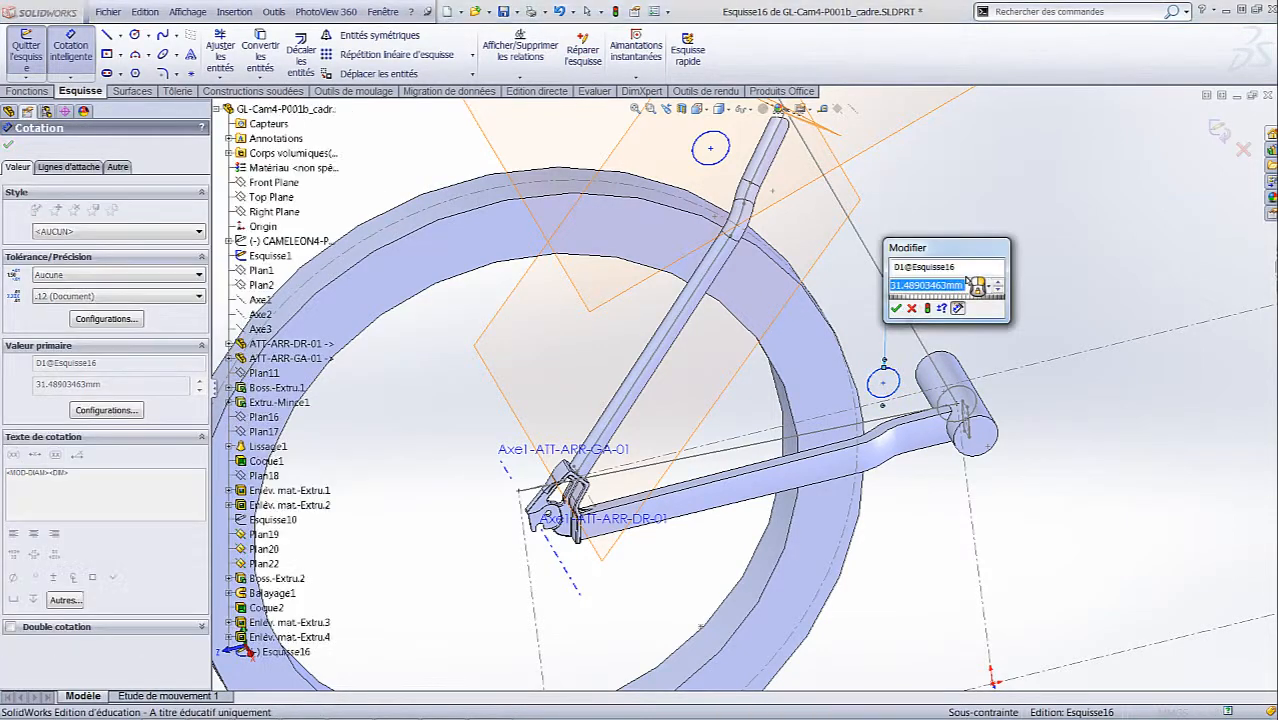
type("17")
key("Return")
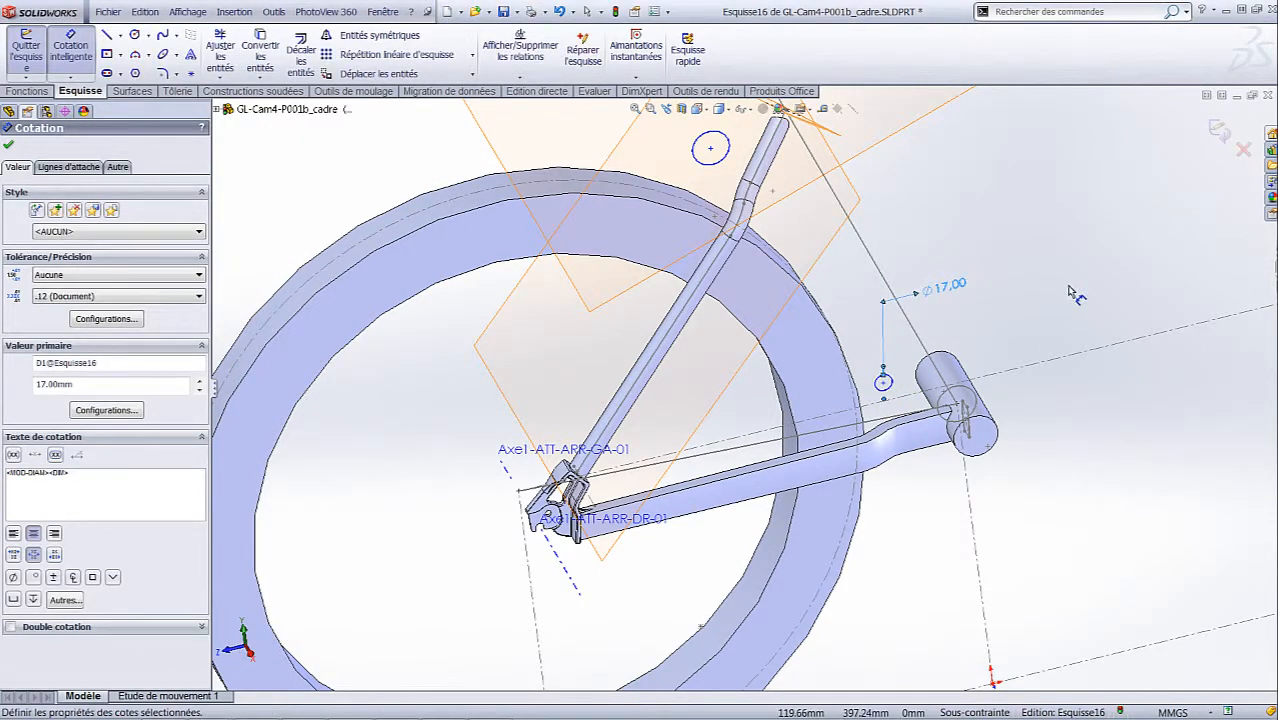
key("Escape")
Step: Add an equal relation between the circle near the bottom bracket and the circle beside the seat stay
left_click(886, 390)
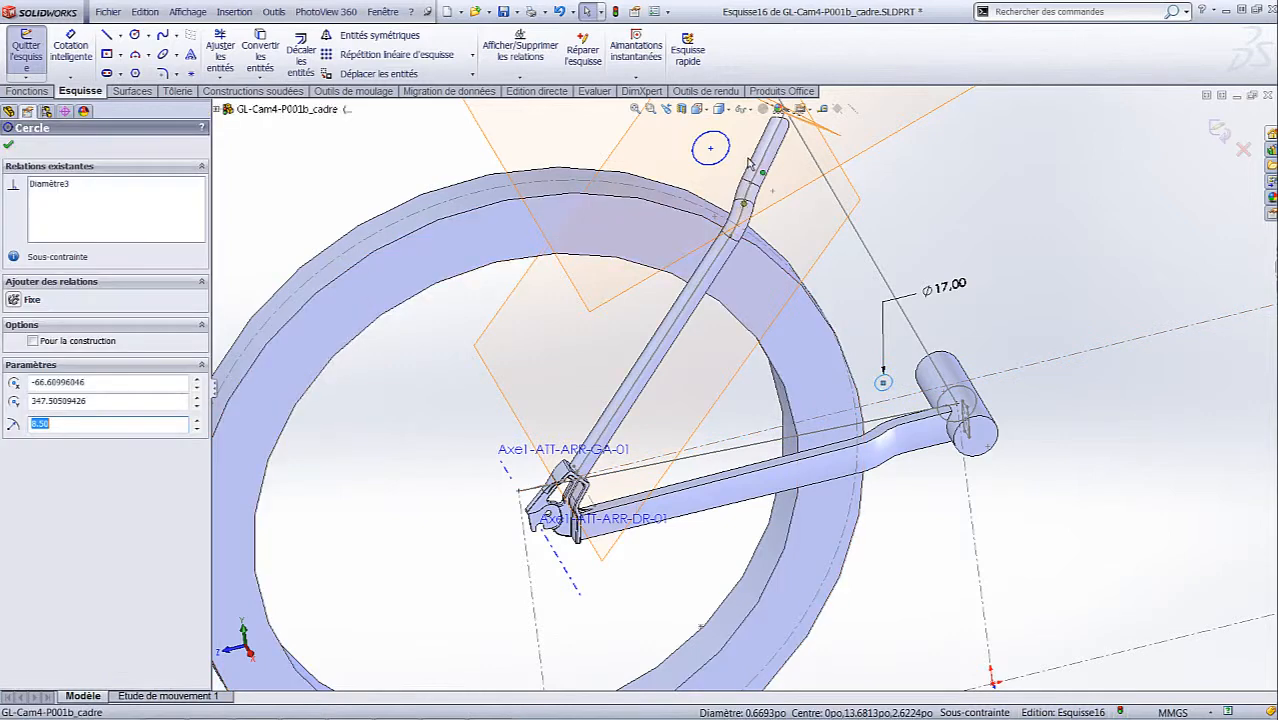
left_click(716, 165, "ctrl")
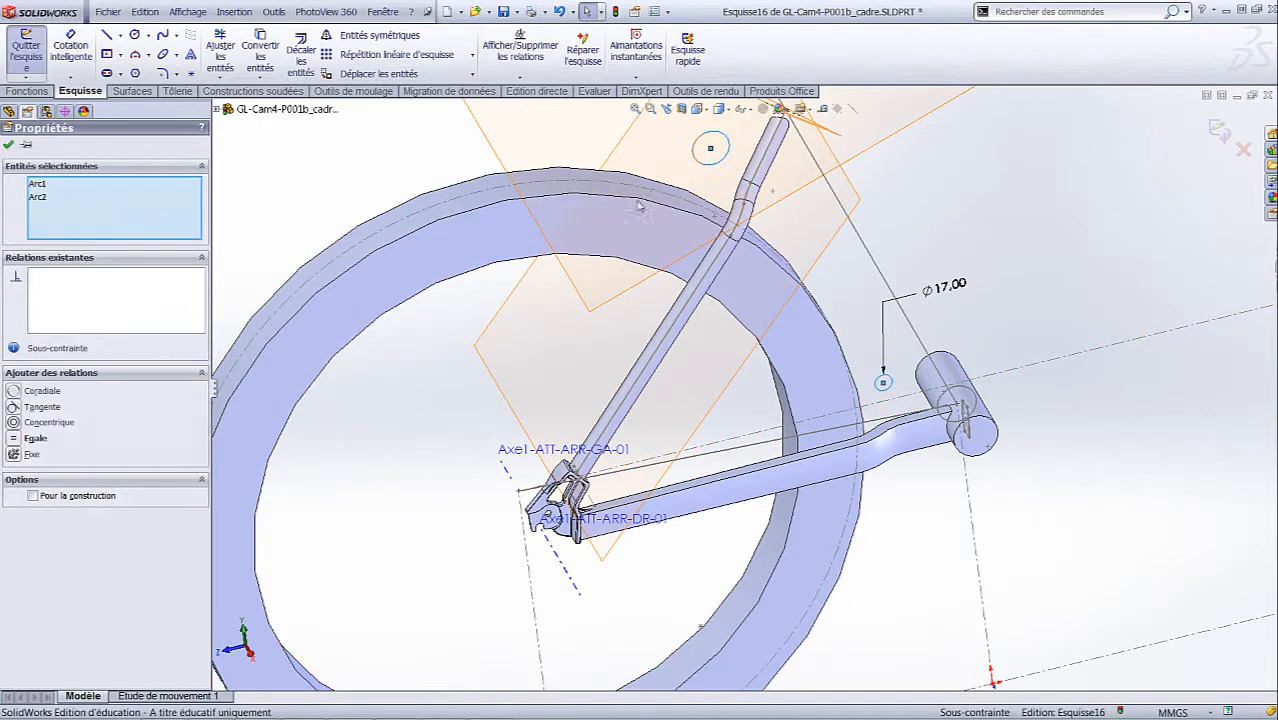
left_click(16, 439)
left_click(297, 184)
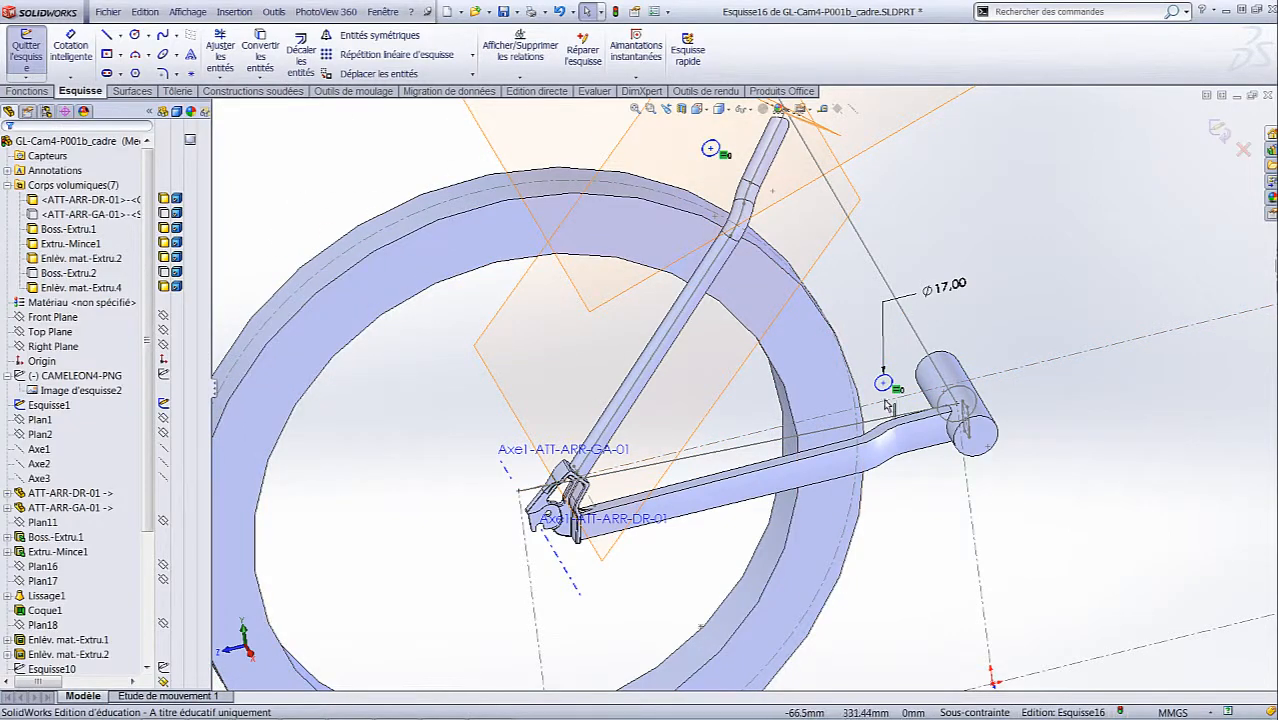
scroll(925, 381, "down", 5)
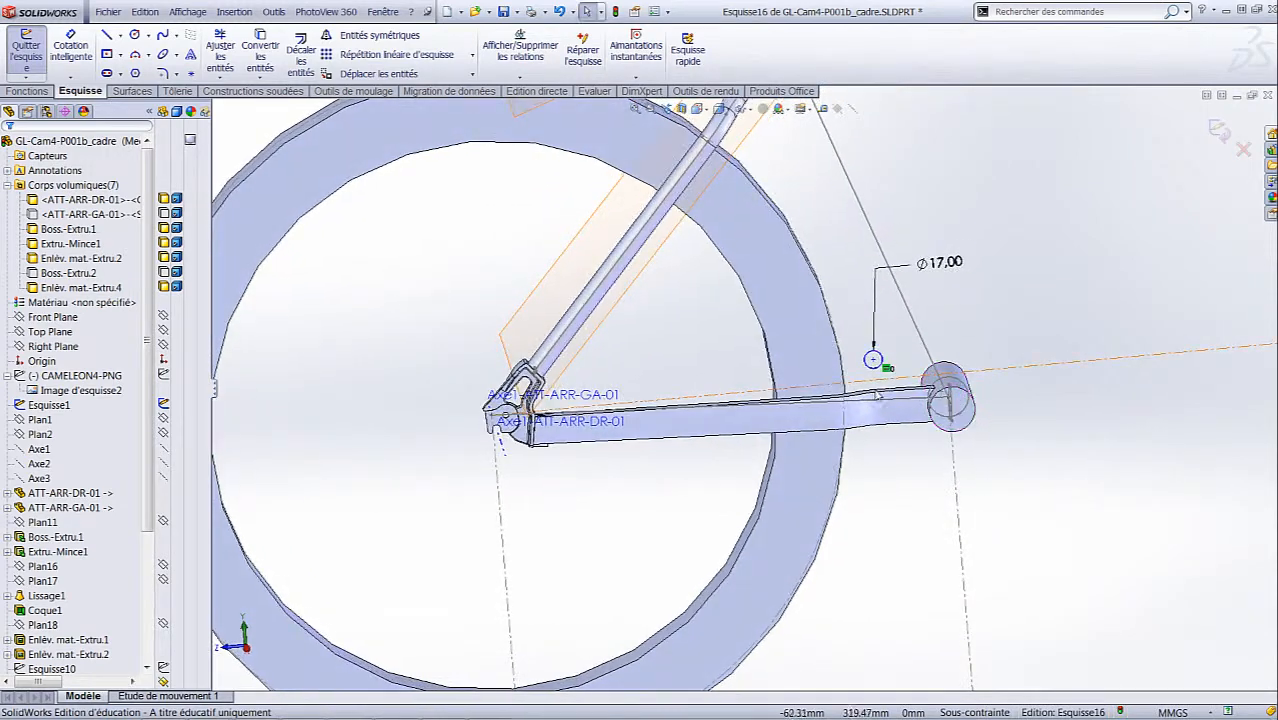
left_click(72, 52)
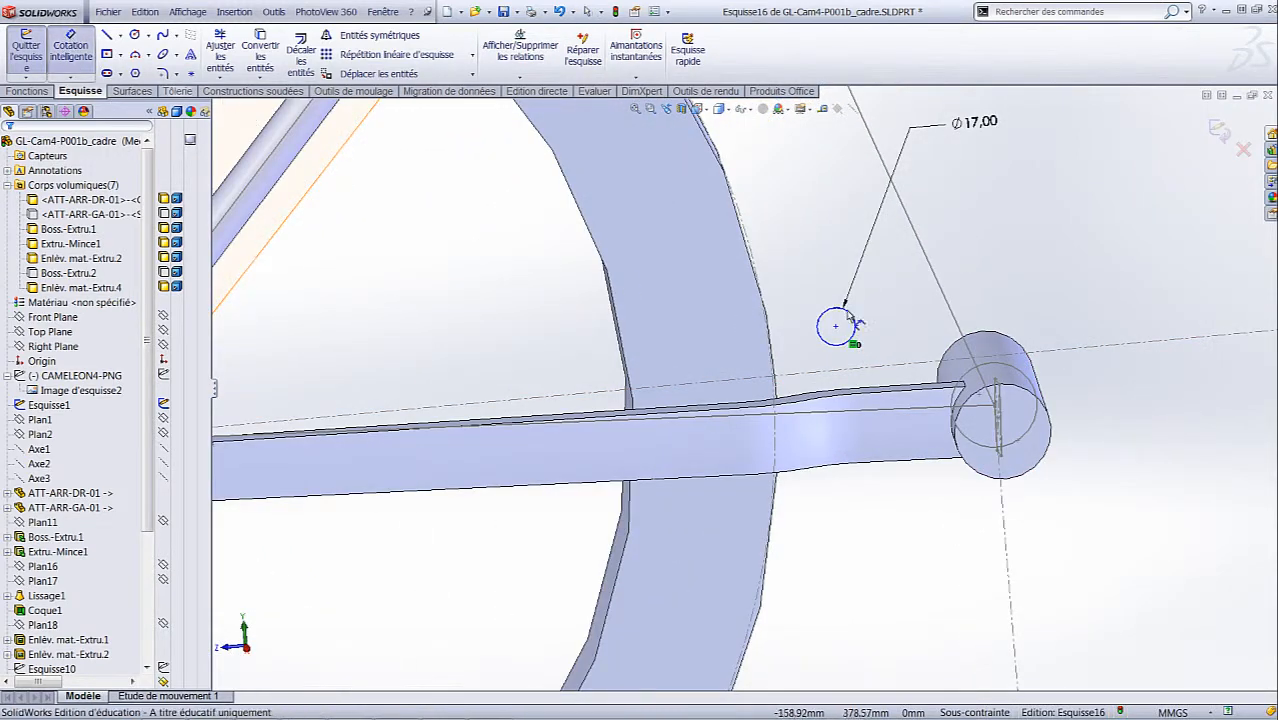
left_click(836, 329)
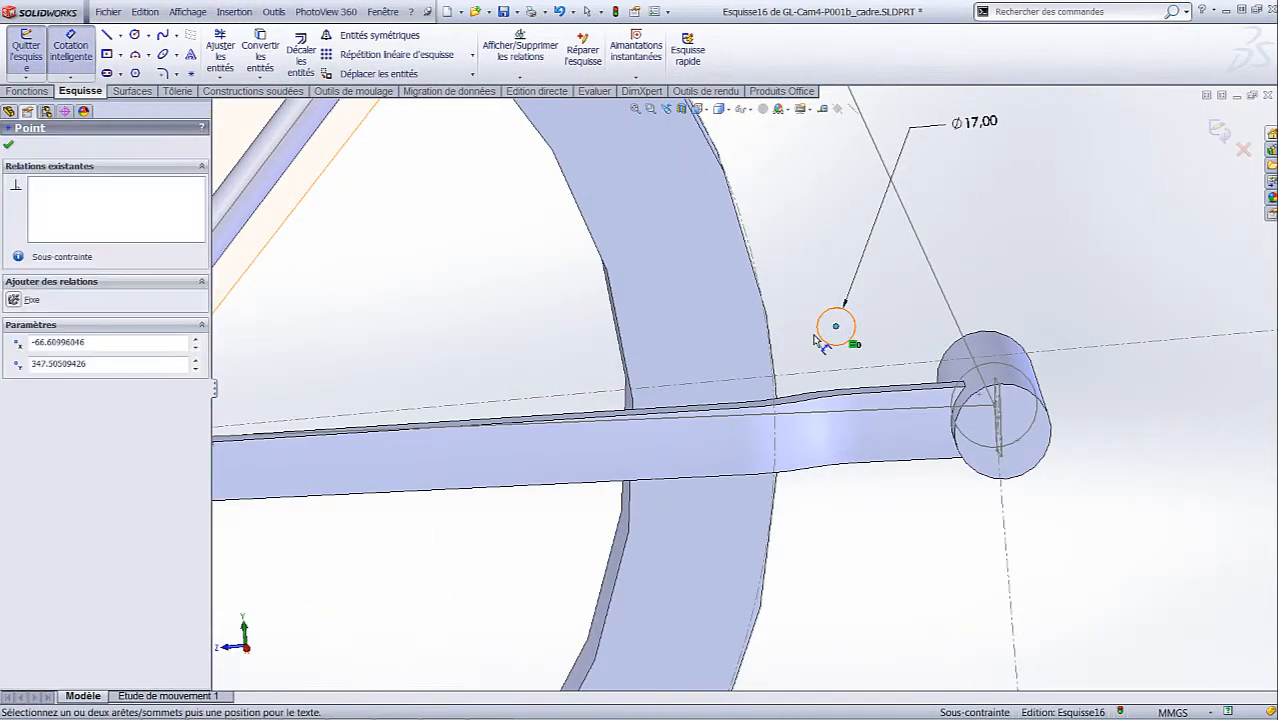
left_click(778, 375)
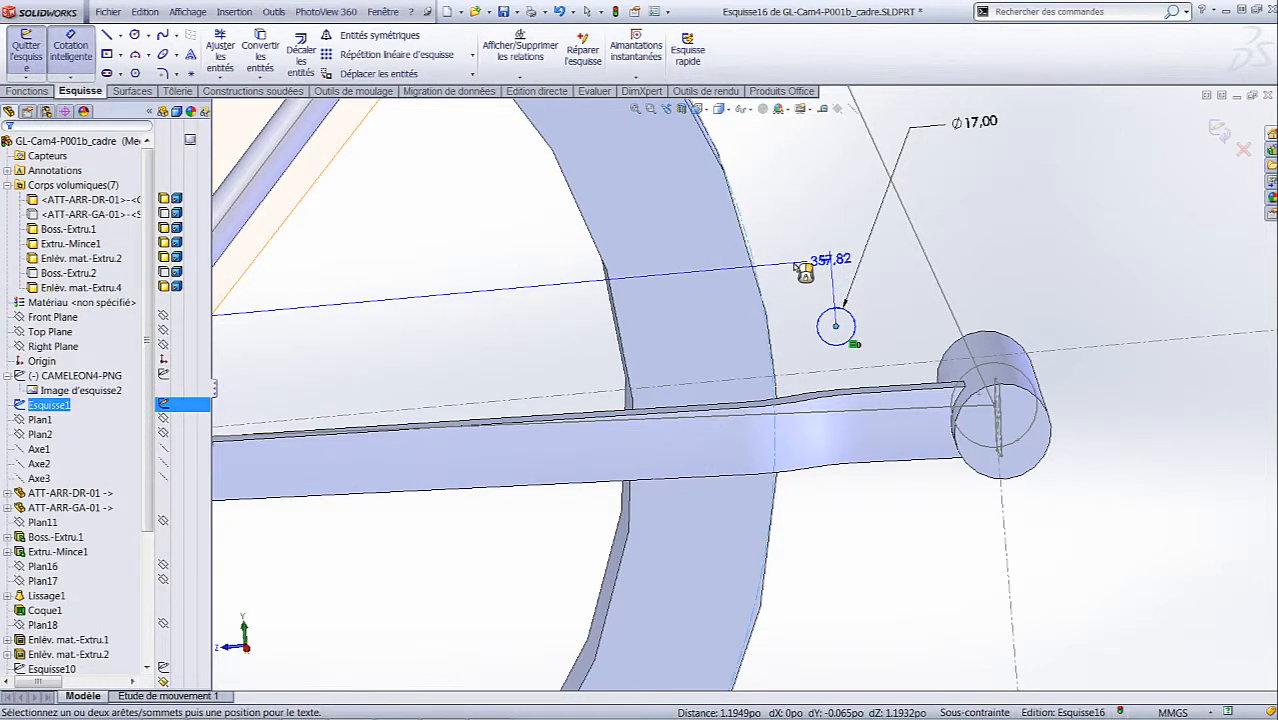
key("Escape")
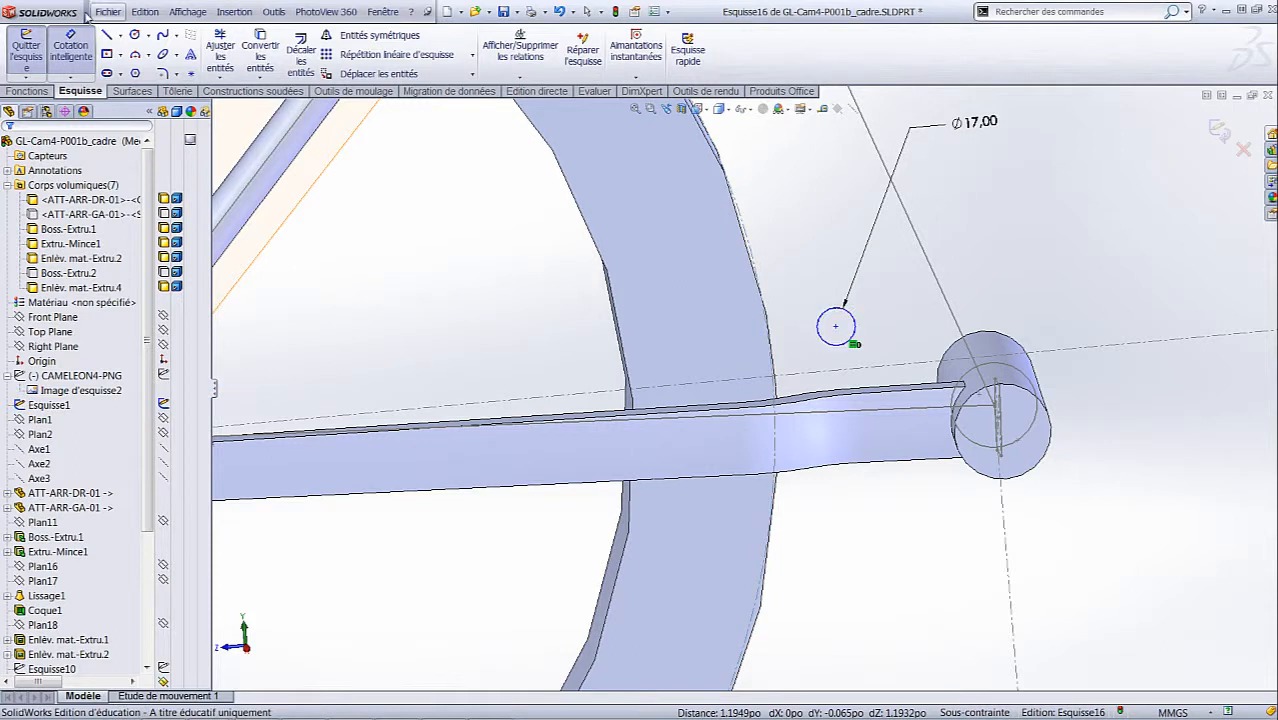
Step: Dimension the distance from the wheel's outer circle to the centre of the circle near the bottom bracket as 32 mm
left_click(836, 329)
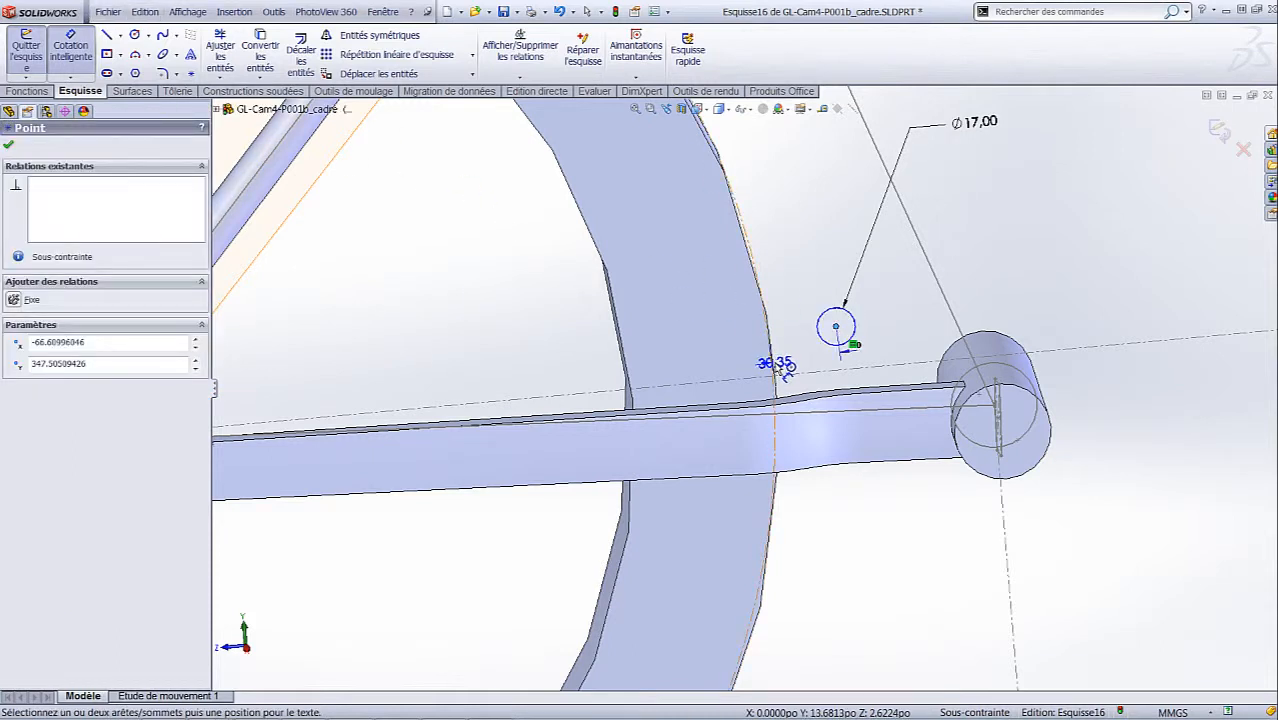
left_click(787, 221)
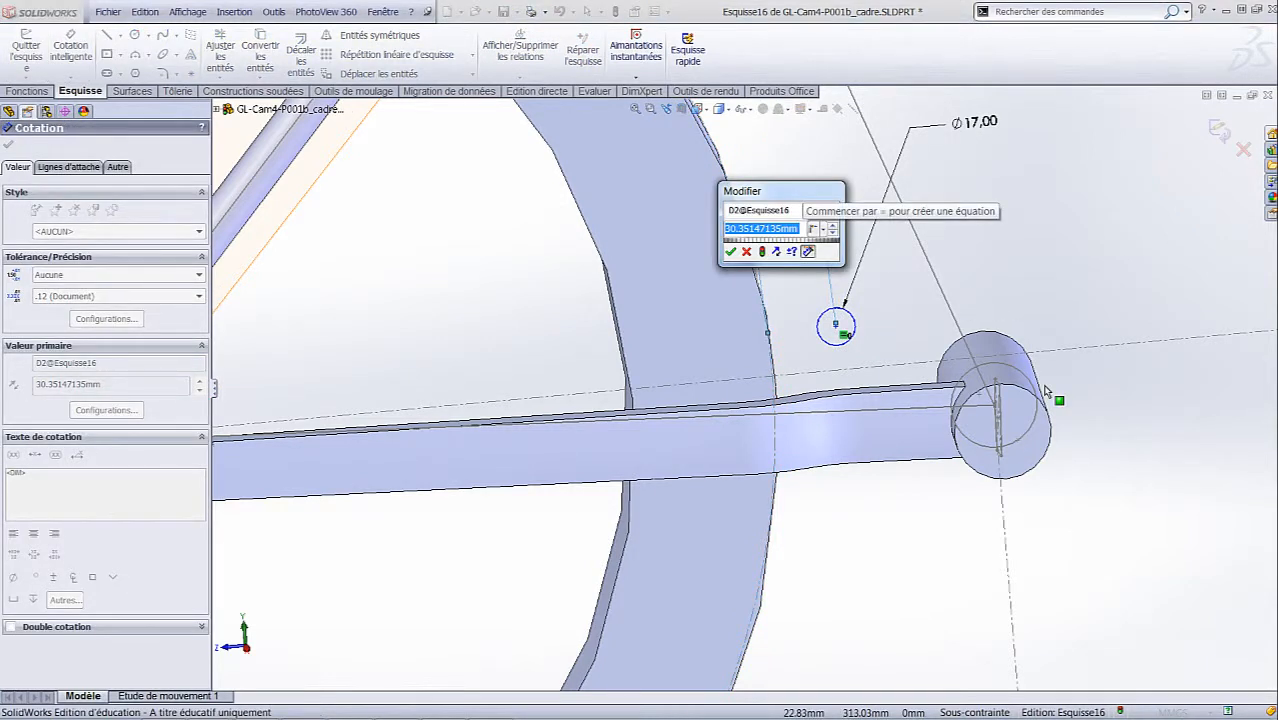
type("32")
key("Return")
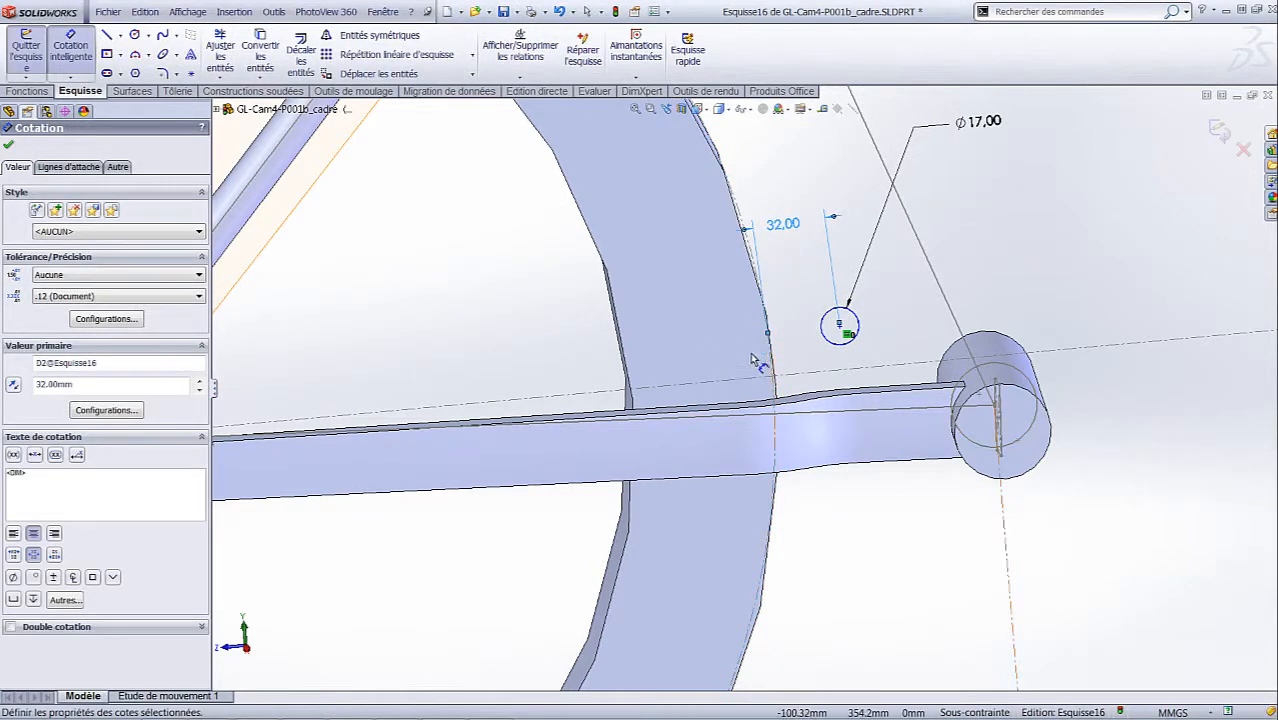
Step: Make the centre of the 17 mm circle coincident with the Esquisse1 line running along the chainstay
middle_click_drag(767, 306, 757, 338)
scroll(820, 324, "up", 3)
scroll(819, 330, "down", 2)
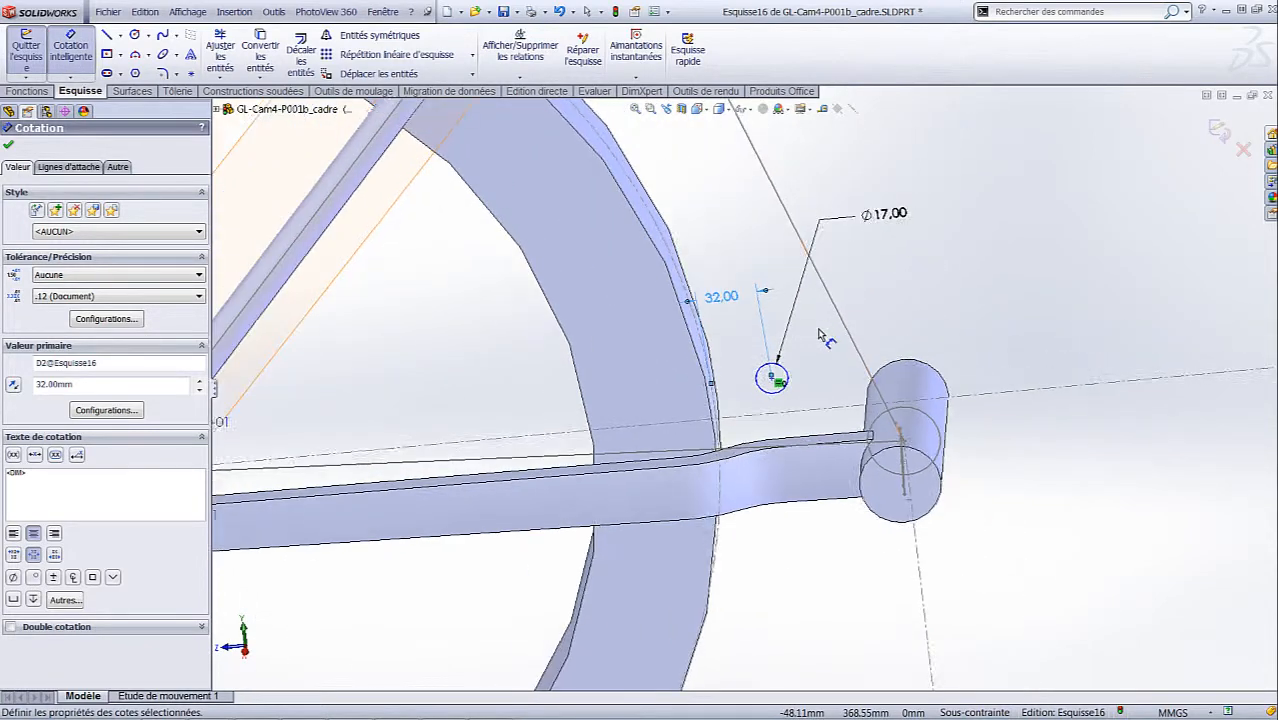
scroll(820, 335, "down", 2)
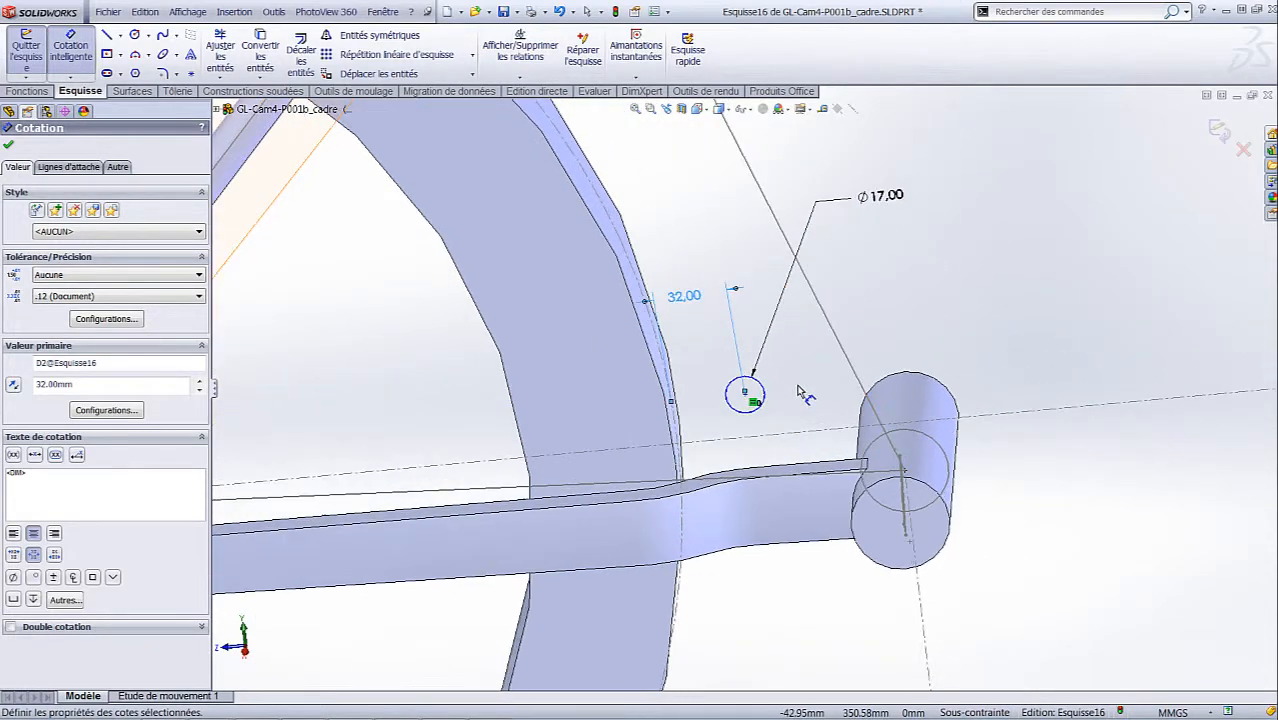
left_click(747, 394)
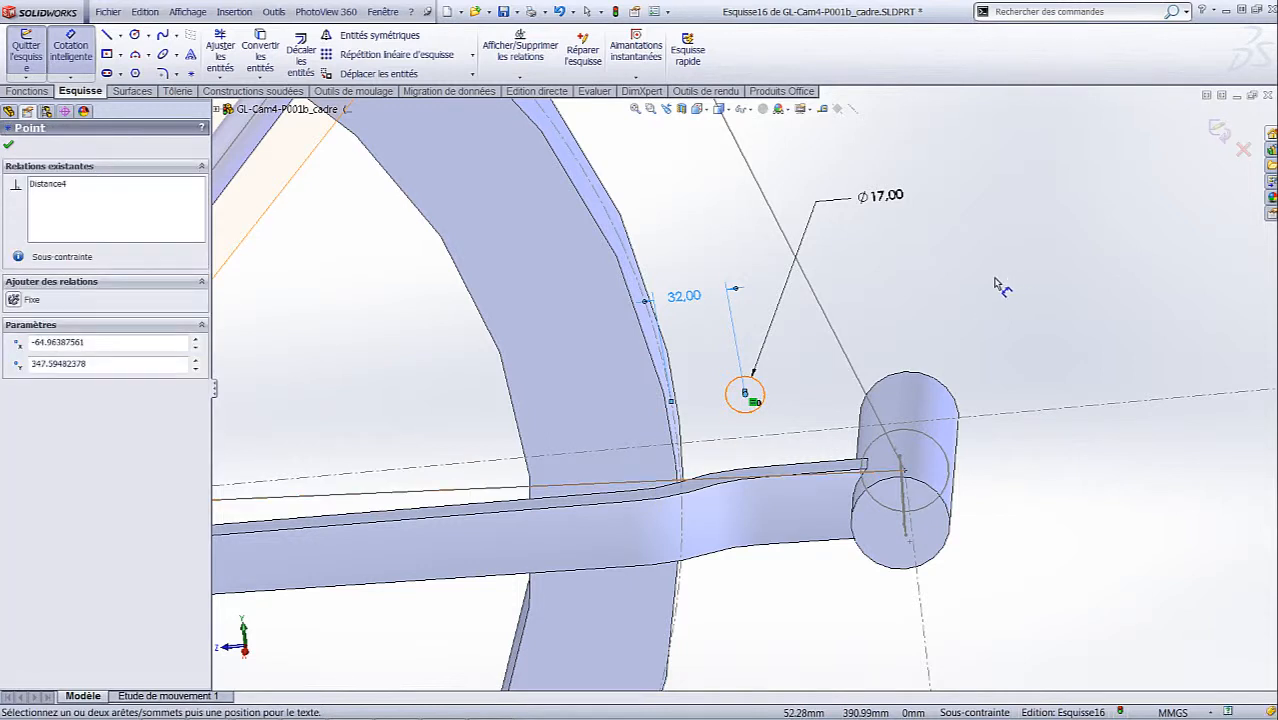
key("Escape")
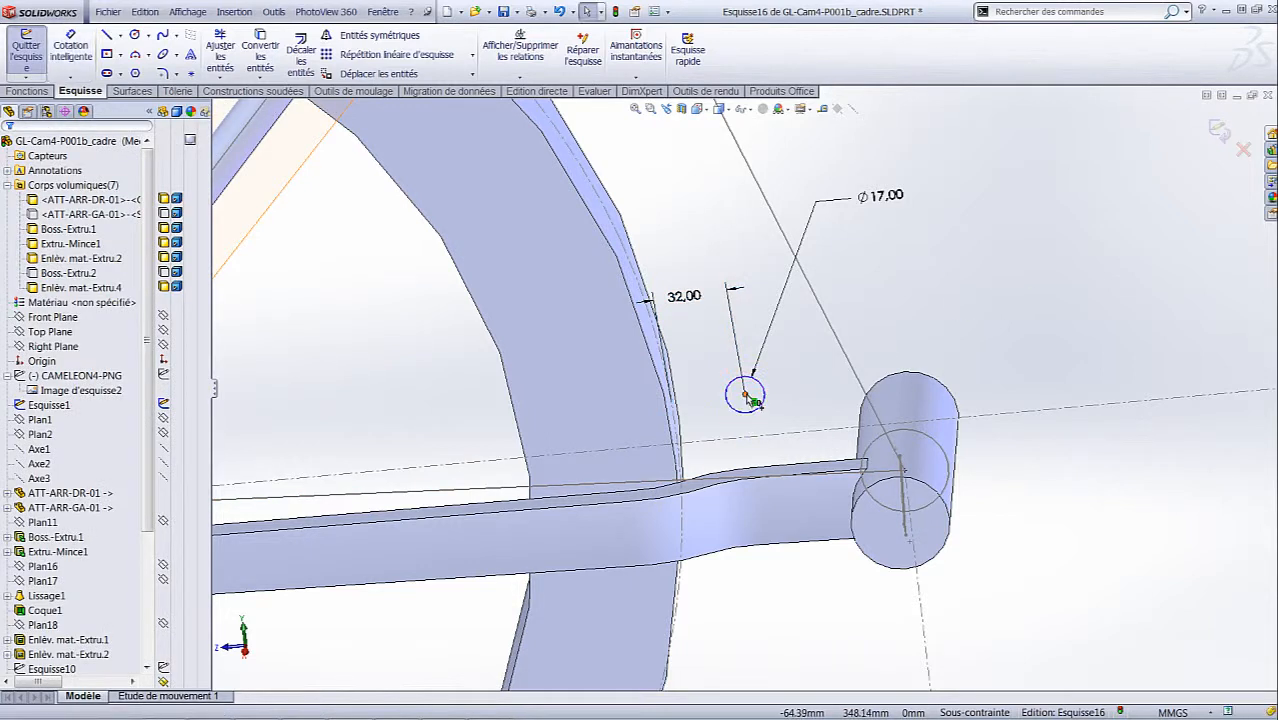
mouse_move(746, 396)
left_mouse_down()
mouse_move(749, 418)
mouse_move(737, 350)
mouse_move(745, 389)
left_mouse_up()
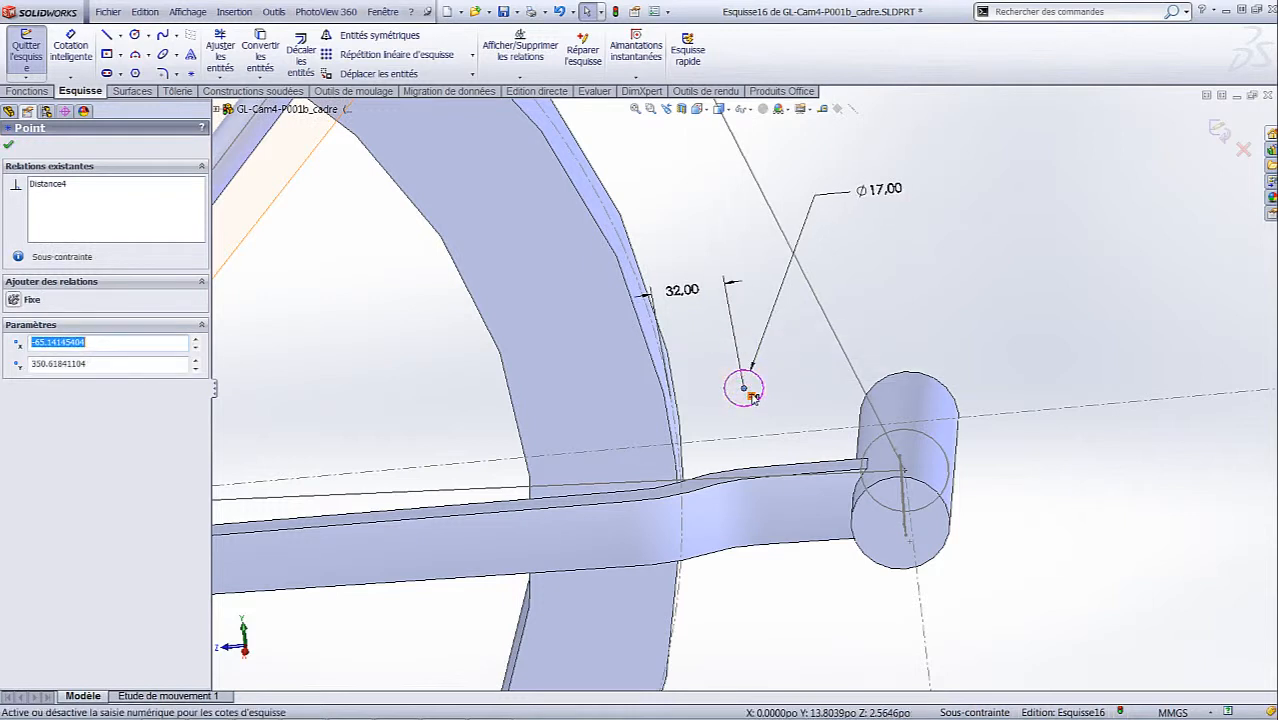
left_click(648, 492, "ctrl")
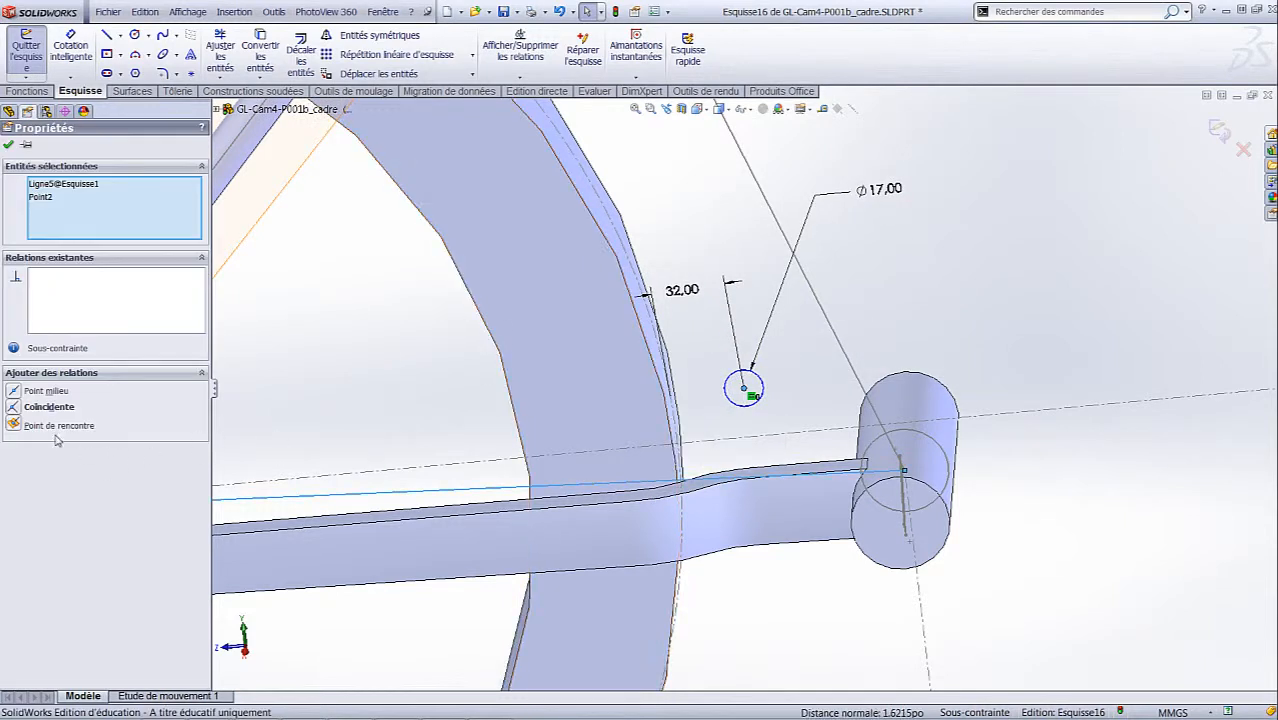
left_click(20, 409)
scroll(926, 486, "up", 2)
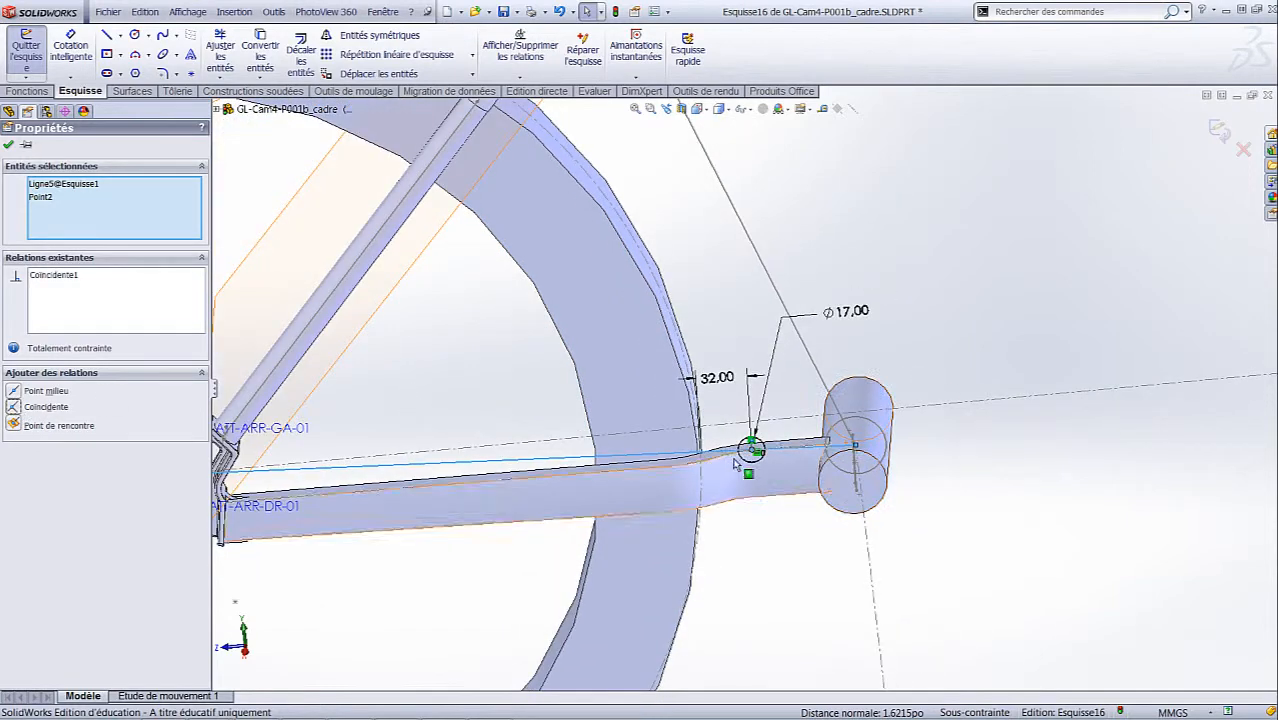
left_click(1090, 500)
middle_click_drag(968, 502, 973, 448)
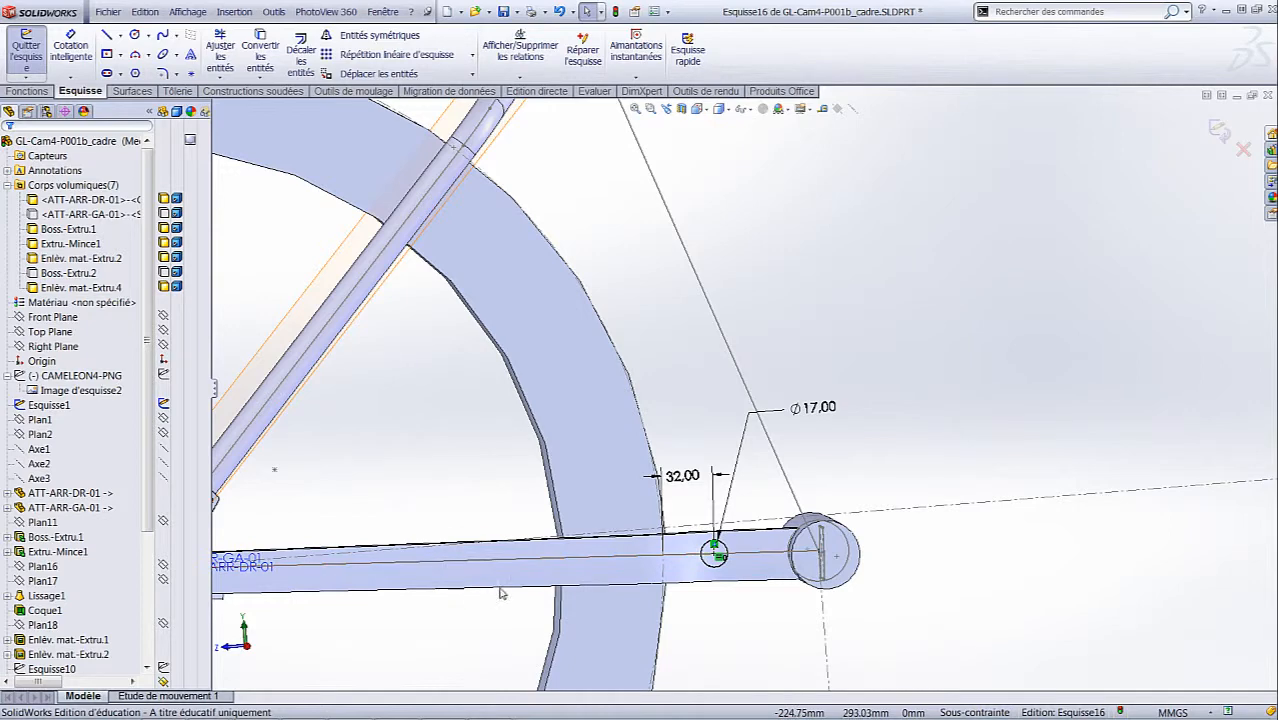
scroll(797, 560, "up", 2)
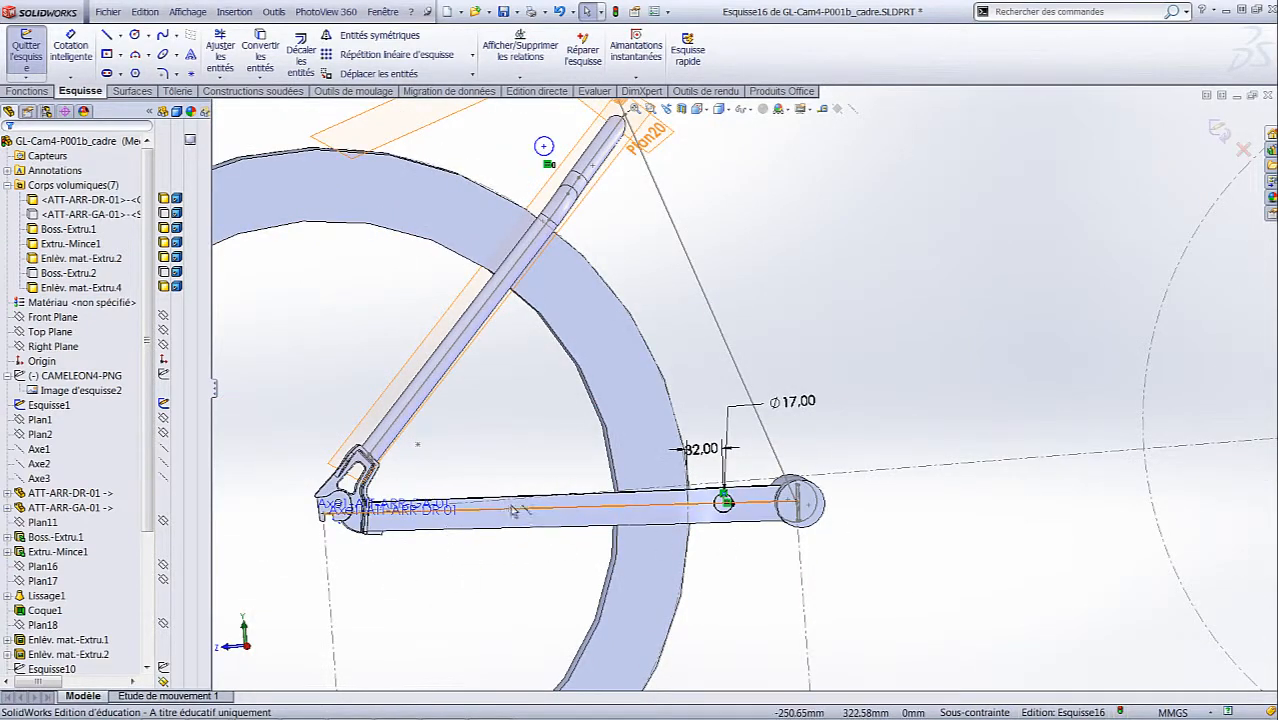
scroll(728, 502, "down", 3)
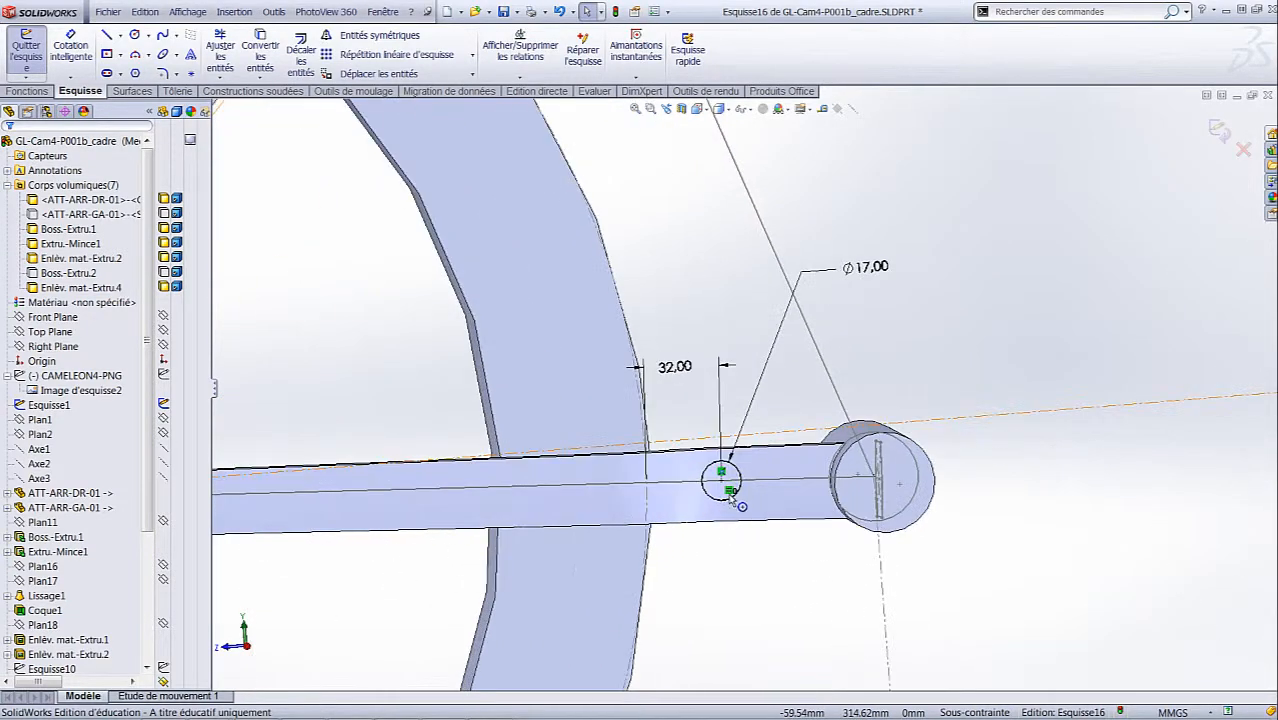
scroll(735, 490, "up", 4)
scroll(524, 222, "down", 5)
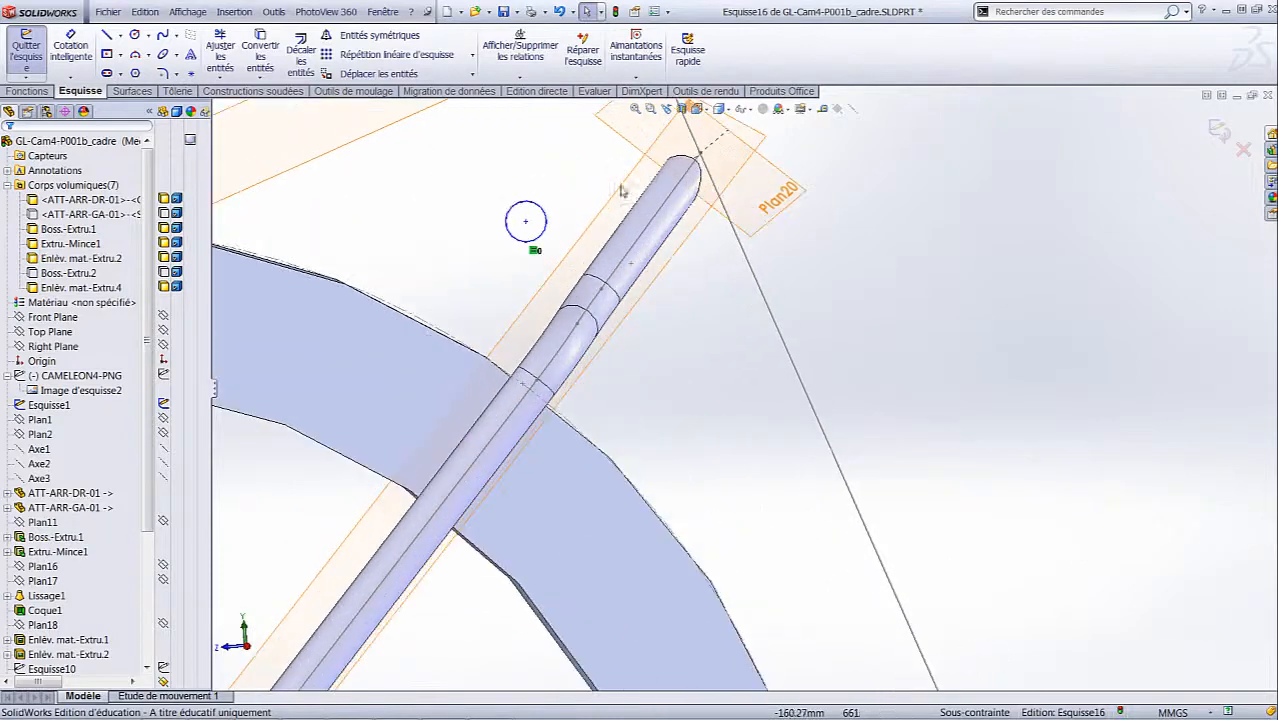
left_click(527, 222)
mouse_move(633, 257)
middle_mouse_down()
mouse_move(676, 308)
mouse_move(743, 352)
middle_mouse_up()
scroll(743, 352, "up", 4)
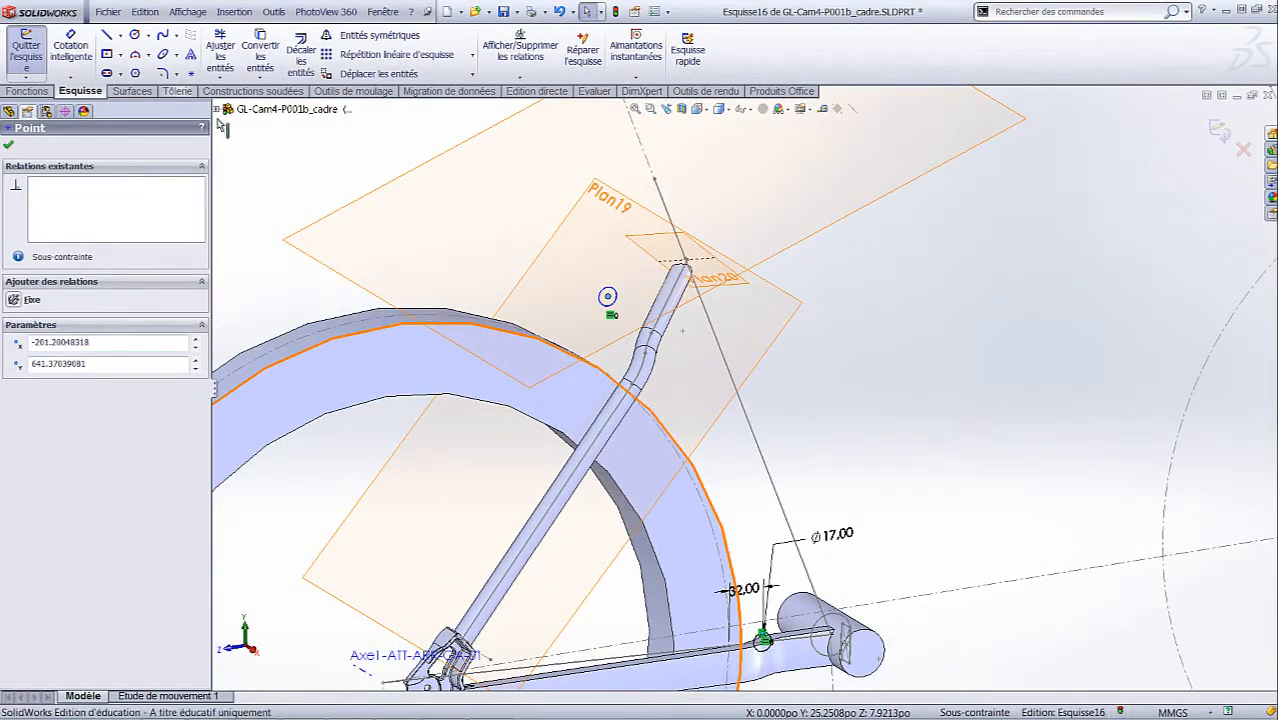
left_click(218, 110)
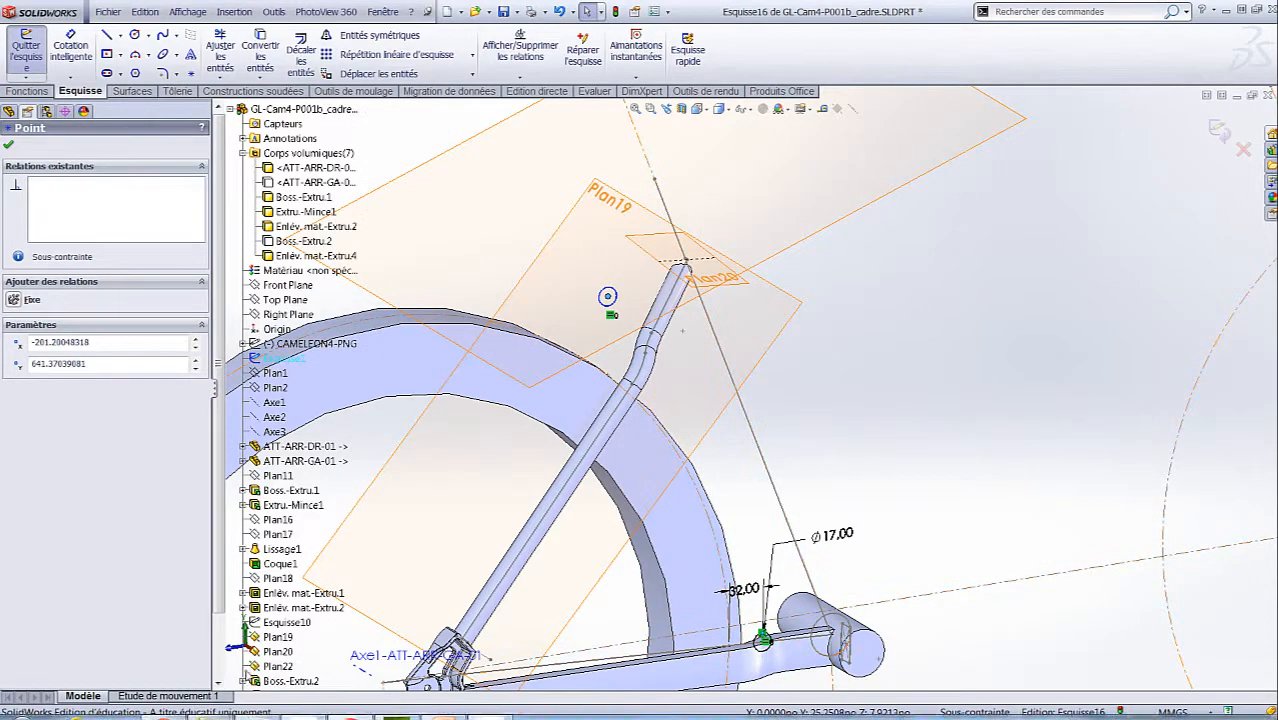
right_click(281, 626)
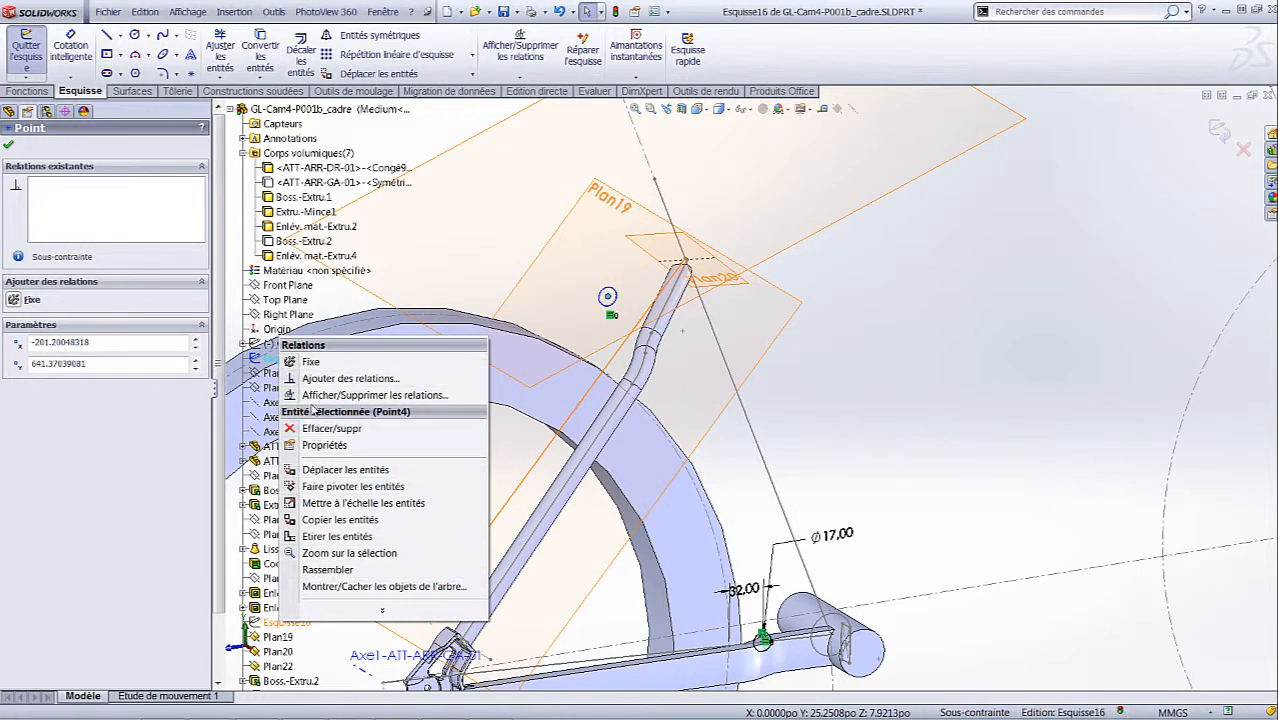
left_click(386, 614)
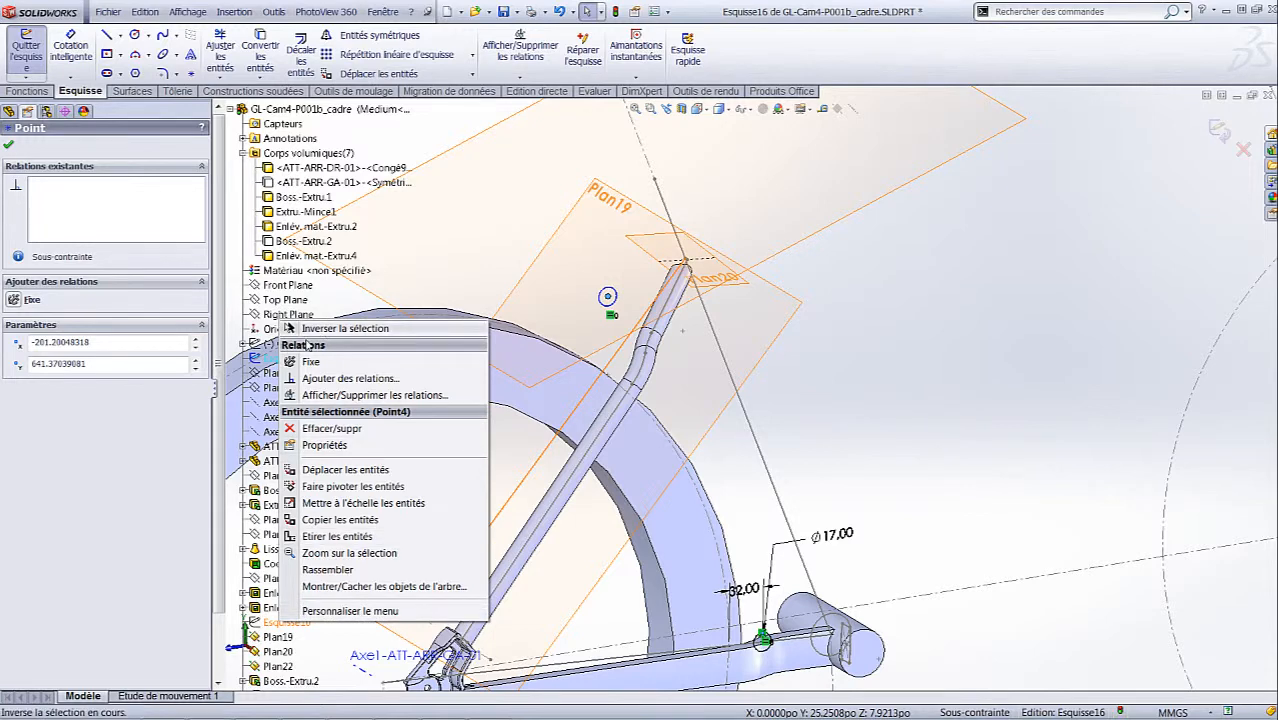
left_click(128, 482)
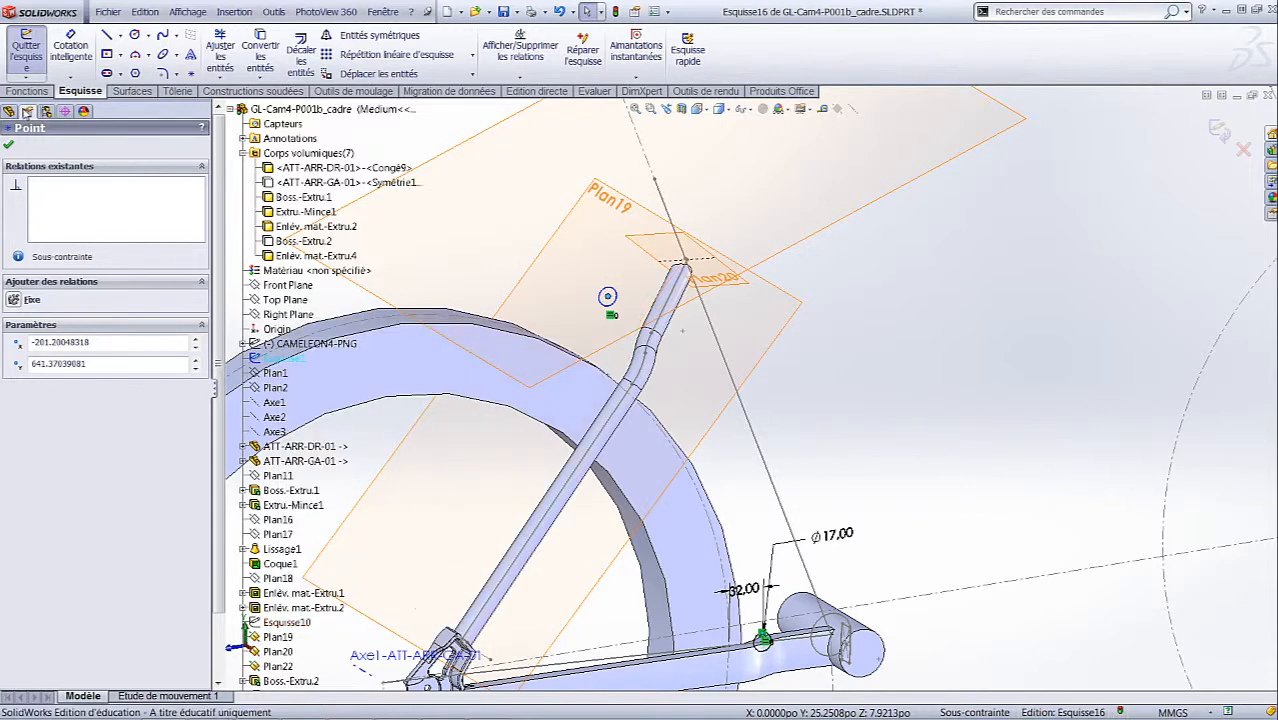
left_click(8, 147)
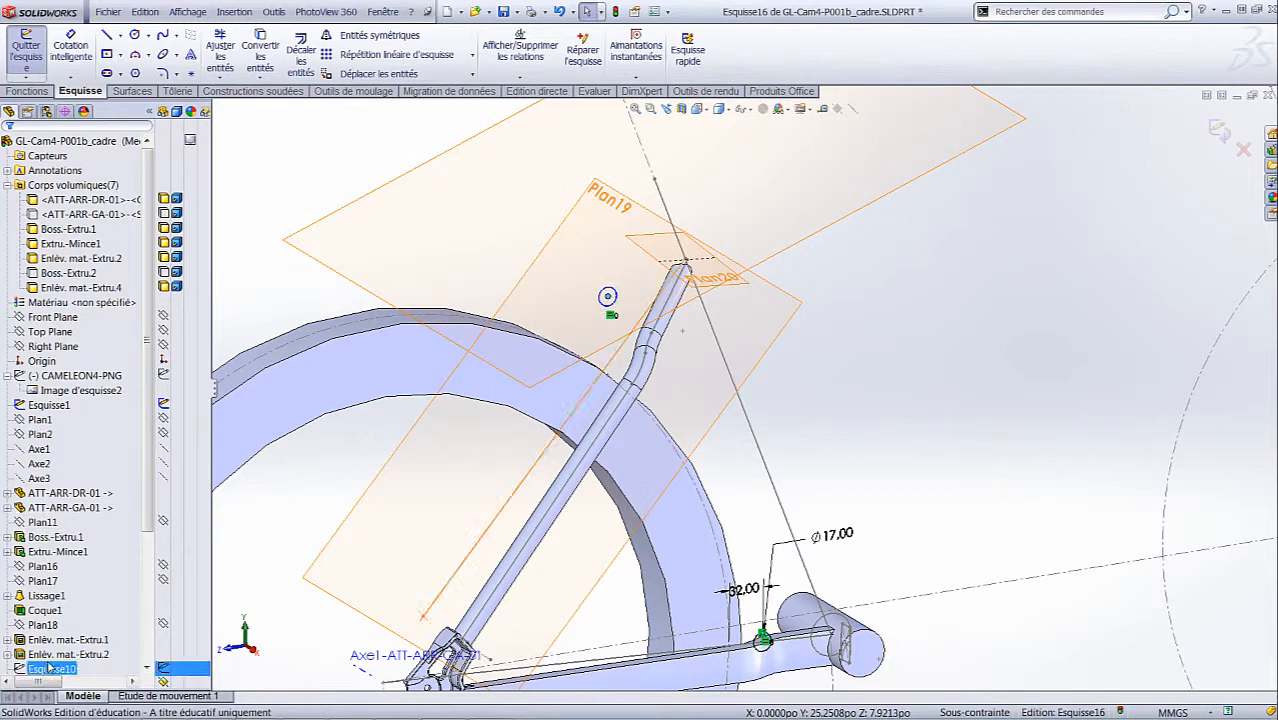
Step: Show Esquisse10, the sketch containing the line that runs along the seat stay
left_click(43, 566)
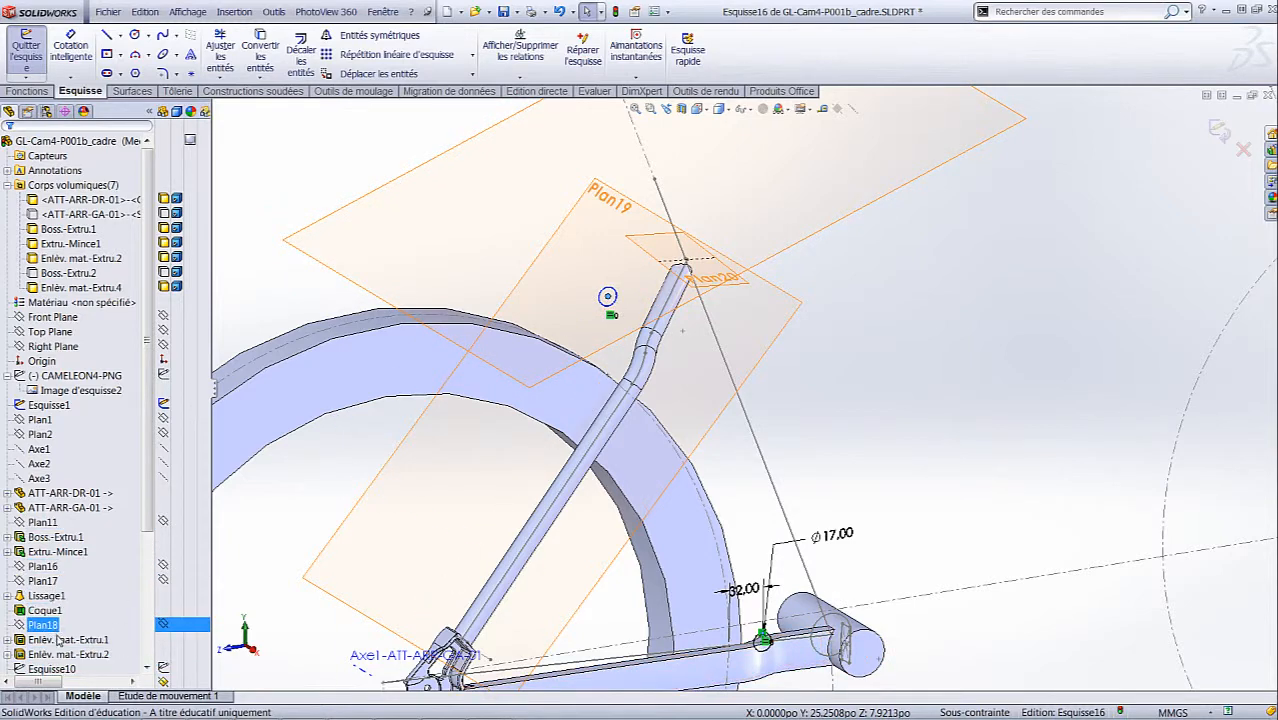
left_click(50, 668)
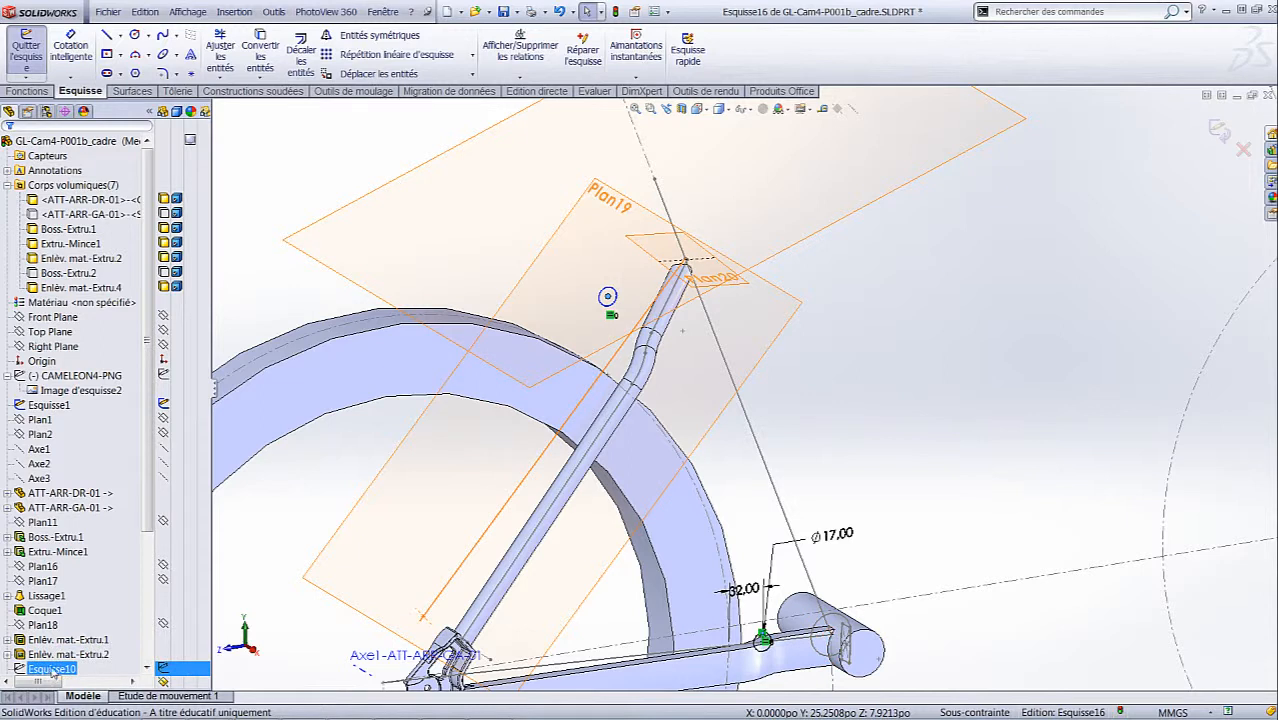
left_click(162, 669)
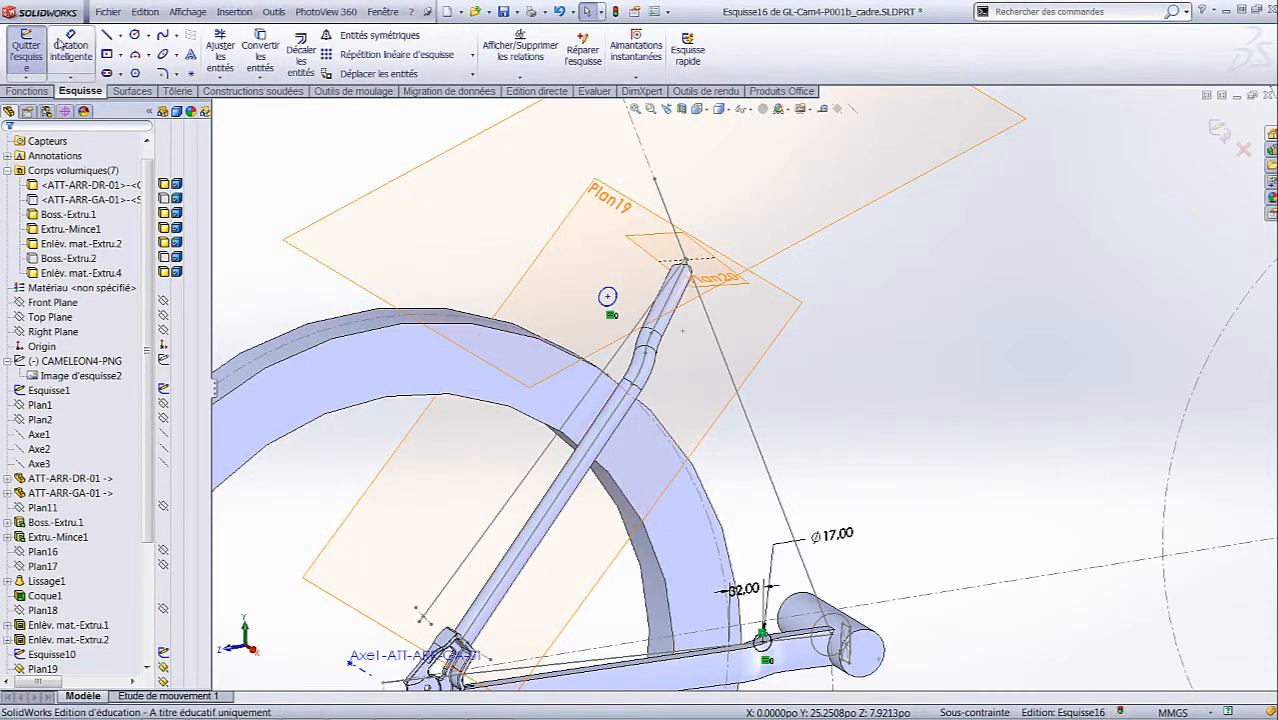
Step: Make the centre of the circle beside the seat stay coincident with the Esquisse10 line along the seat stay
left_click(608, 298)
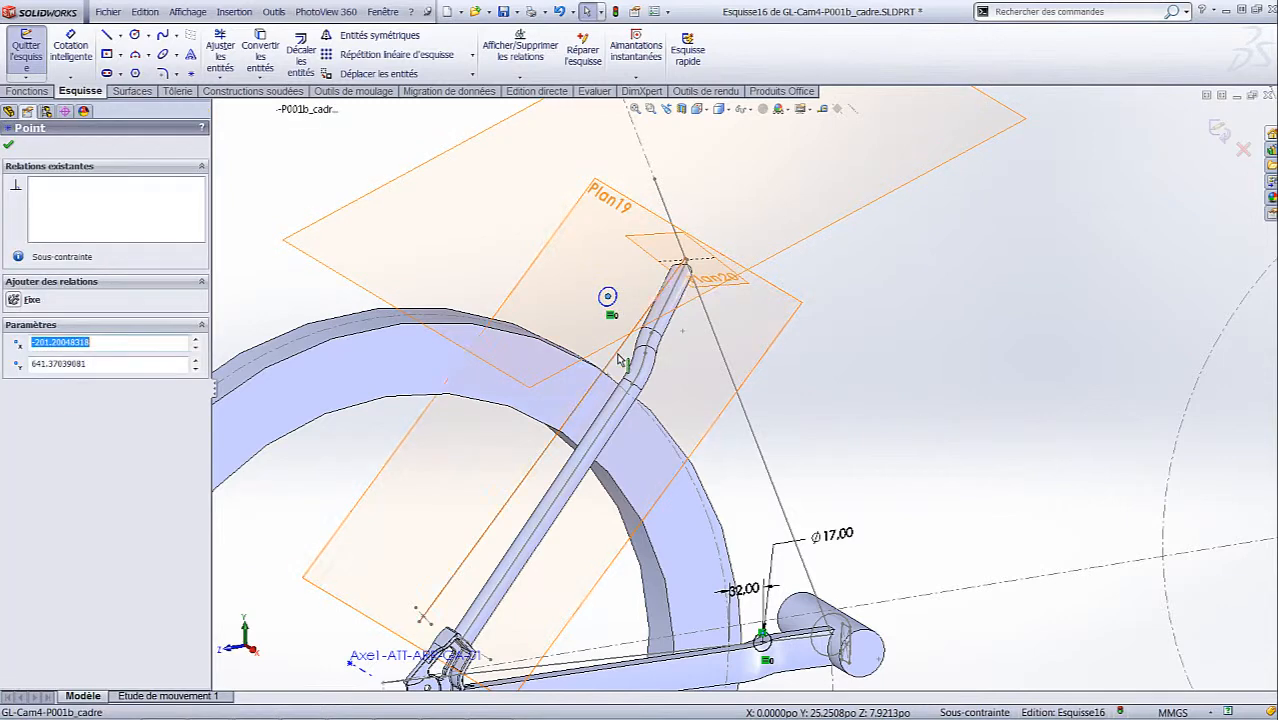
left_click(616, 352, "ctrl")
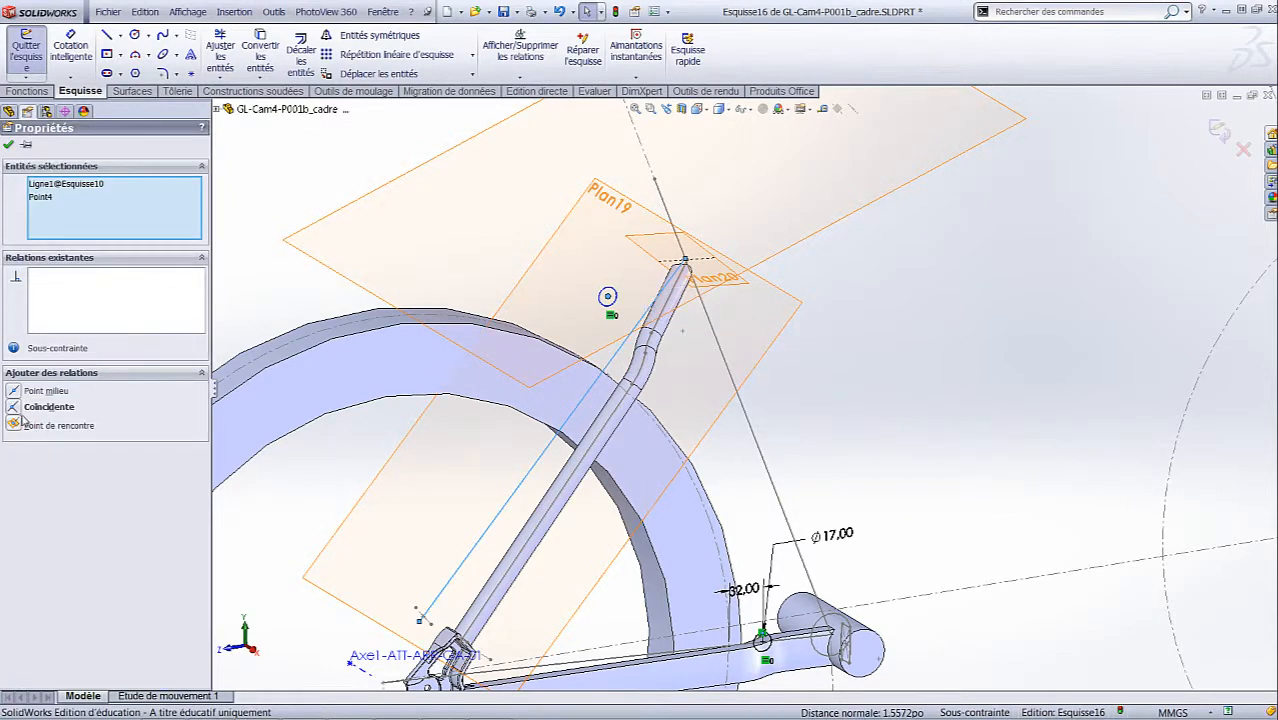
left_click(45, 407)
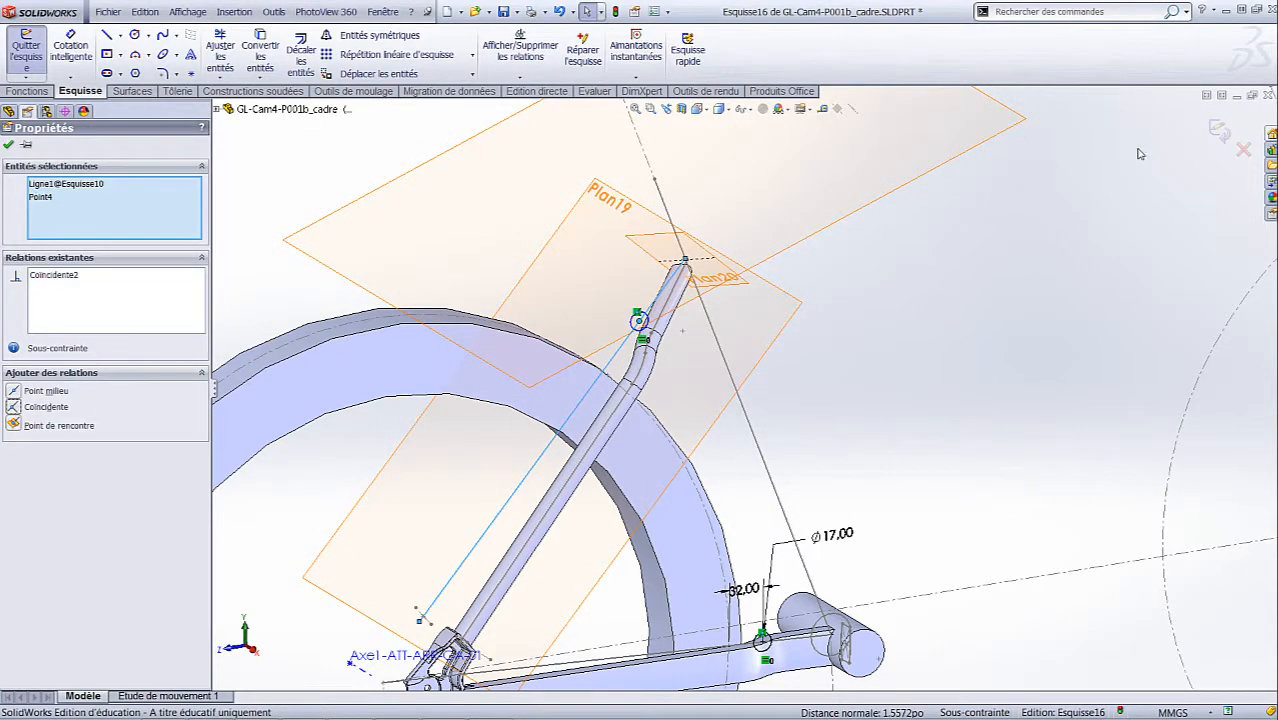
left_click(1219, 132)
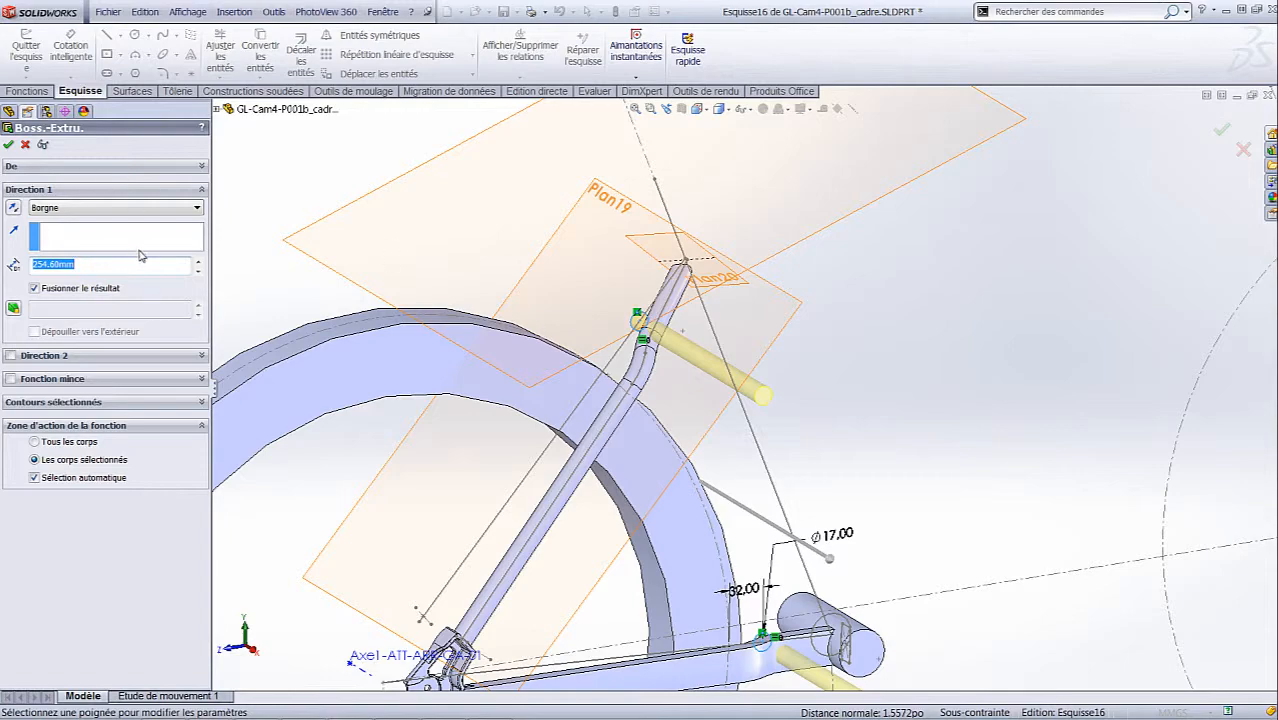
mouse_move(1004, 442)
middle_mouse_down()
mouse_move(936, 434)
mouse_move(992, 527)
mouse_move(973, 482)
mouse_move(907, 428)
middle_mouse_up()
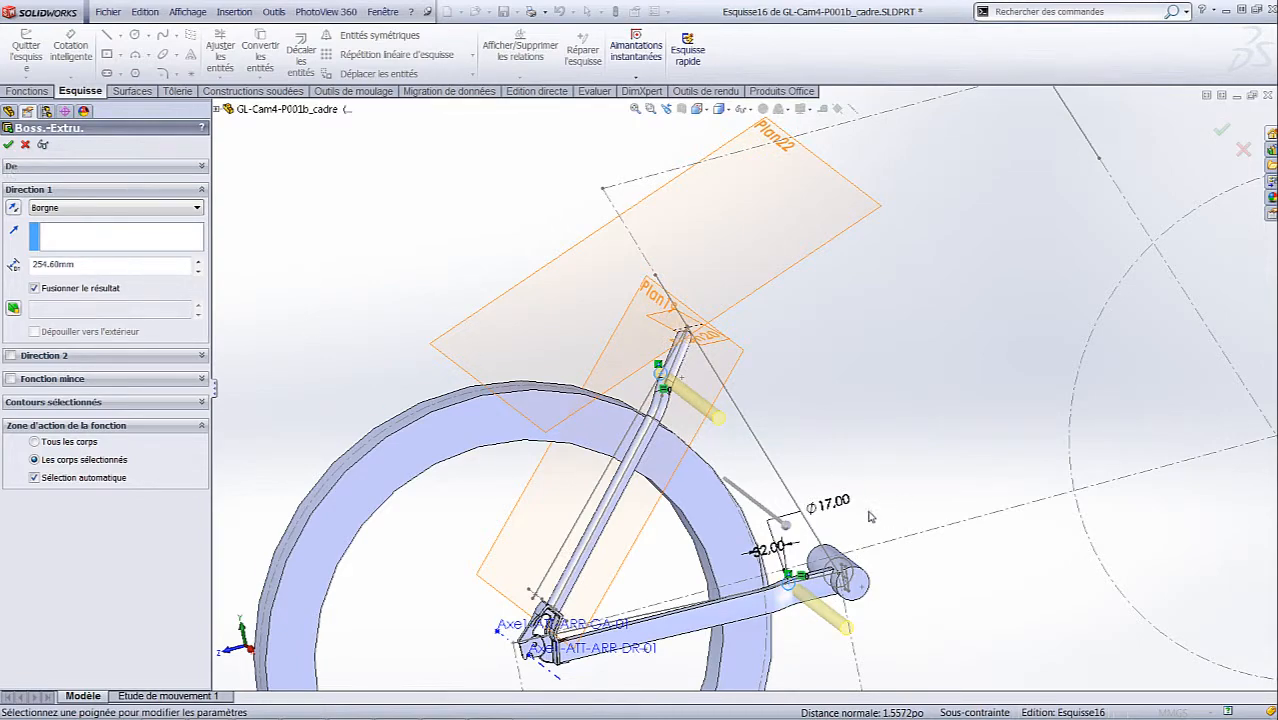
middle_click_drag(870, 517, 1160, 530)
scroll(1155, 536, "up", 2)
scroll(876, 511, "down", 5)
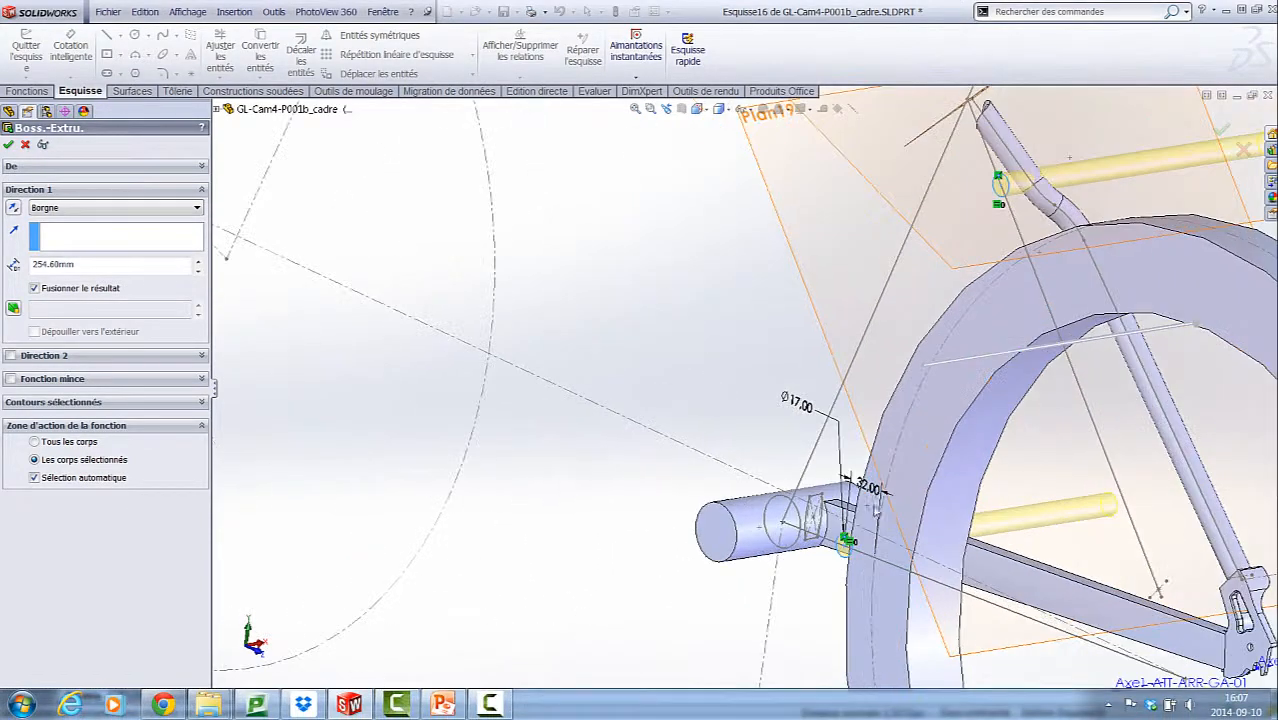
scroll(876, 510, "down", 2)
middle_click_drag(776, 502, 874, 526)
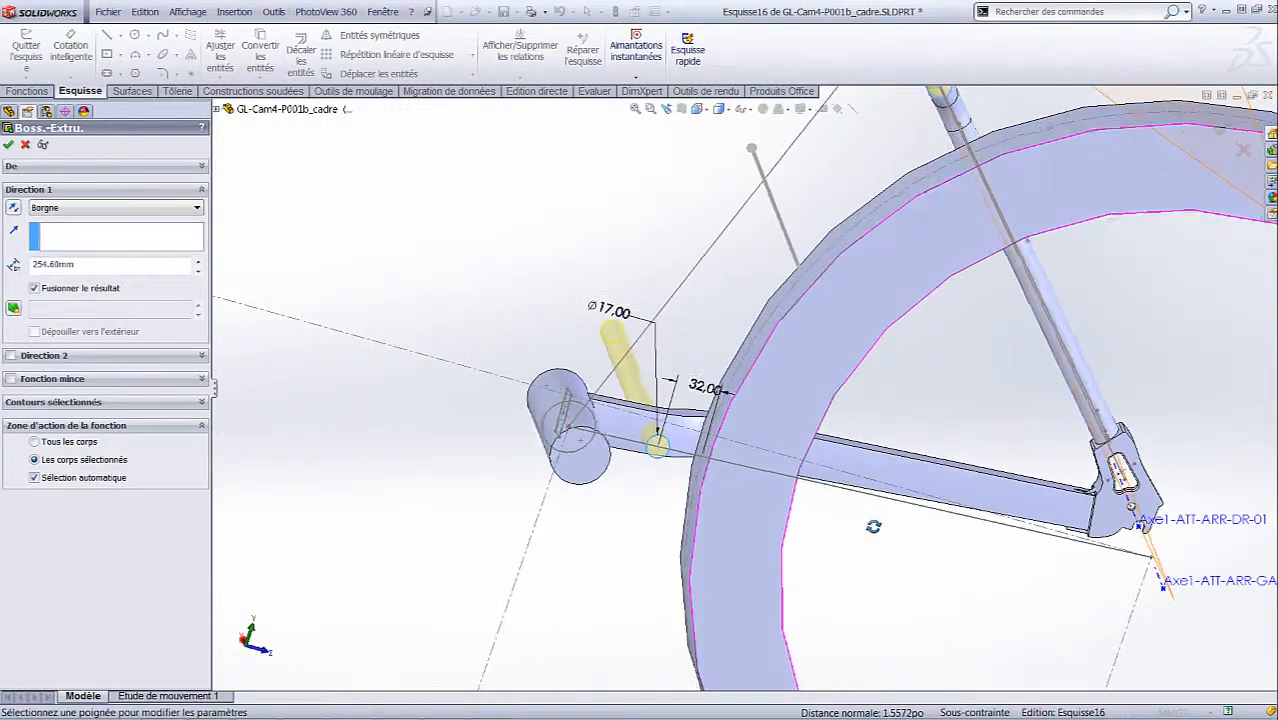
scroll(596, 486, "down", 4)
scroll(738, 390, "up", 5)
scroll(782, 400, "down", 2)
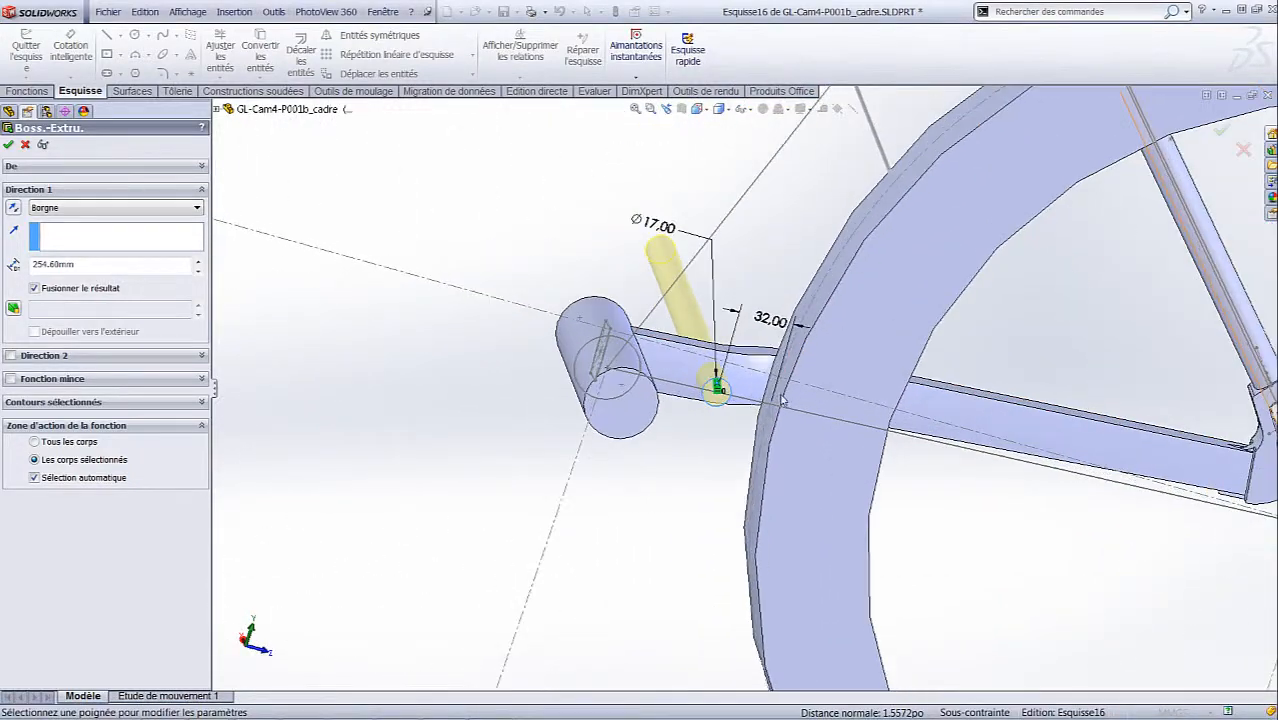
scroll(709, 370, "up", 3)
mouse_move(709, 370)
middle_mouse_down()
mouse_move(735, 362)
mouse_move(711, 380)
middle_mouse_up()
scroll(711, 380, "down", 2)
scroll(762, 297, "up", 3)
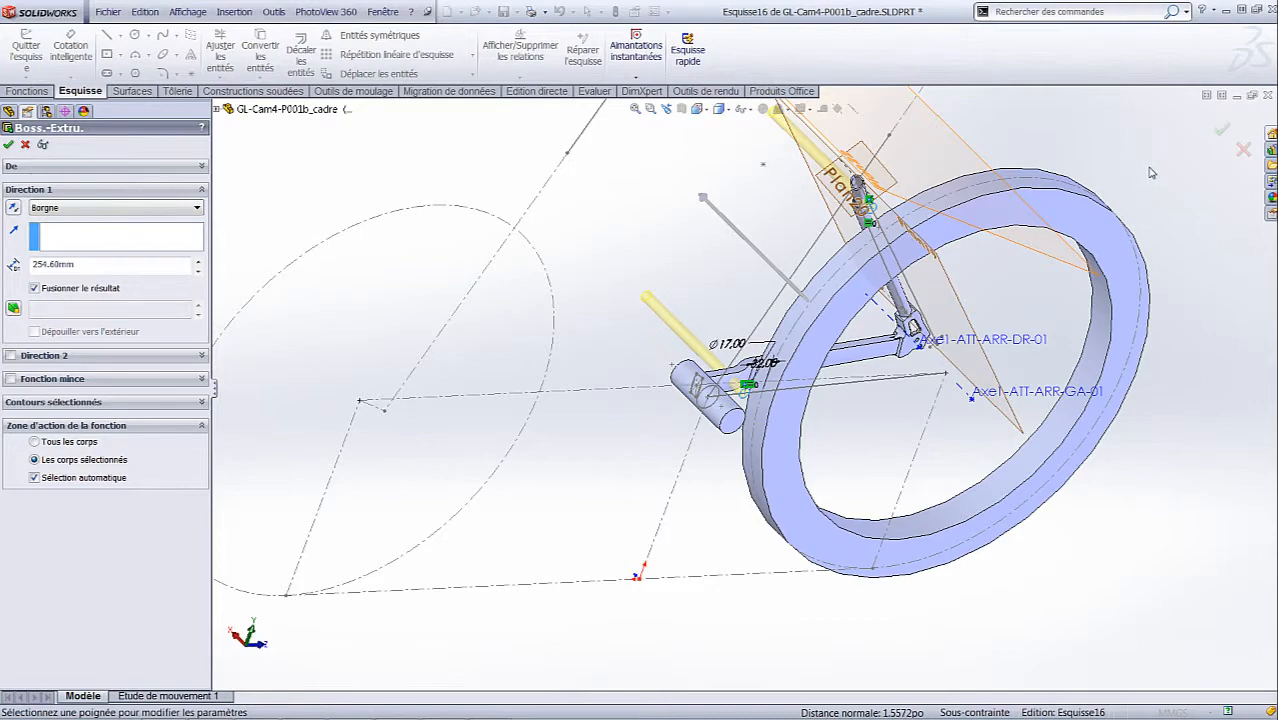
middle_click_drag(1124, 208, 1030, 200)
scroll(1030, 237, "up", 3)
scroll(1103, 204, "down", 1)
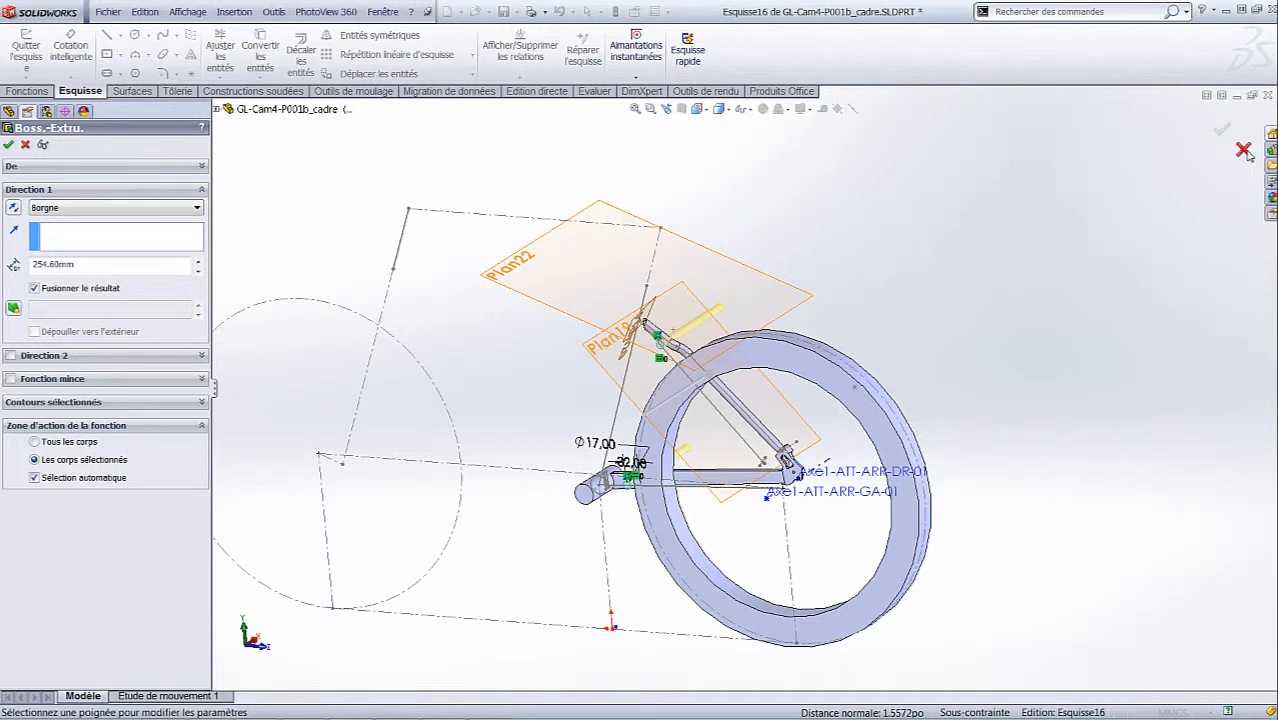
left_click(1243, 150)
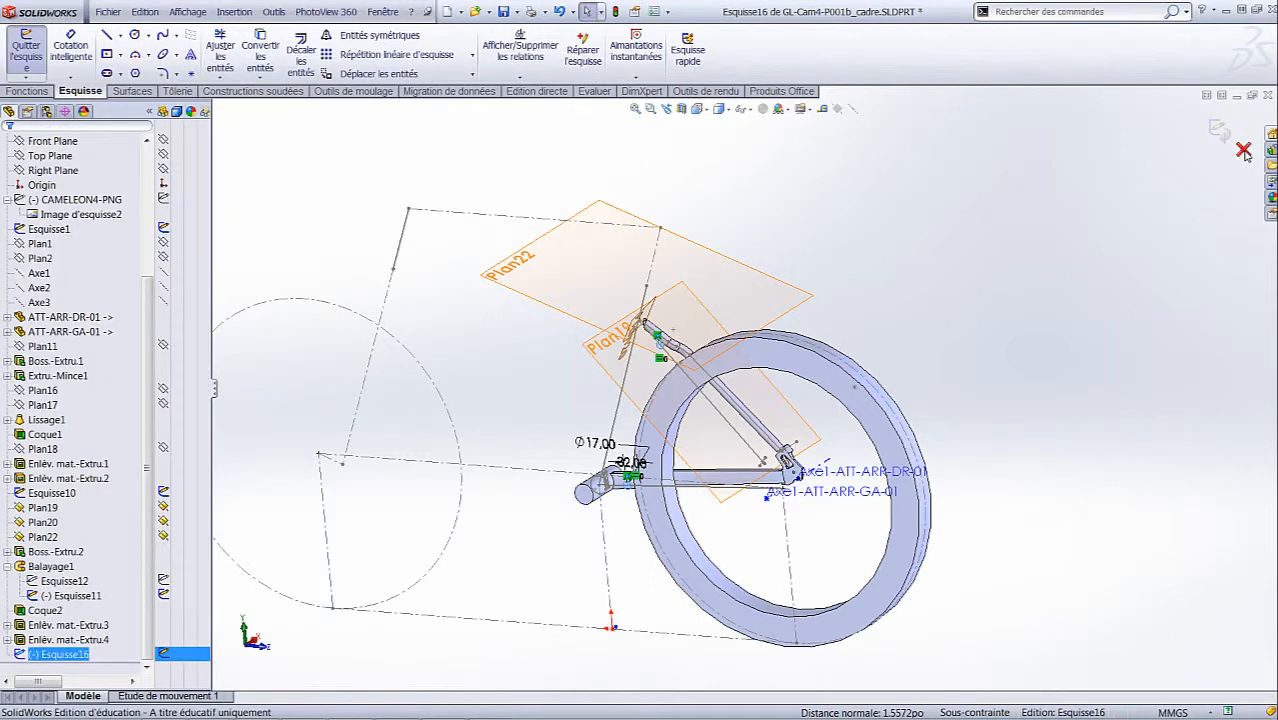
Step: Exit the sketch and start a boss extrusion from it, selecting only the circle near the bottom bracket as contour
left_click(1218, 130)
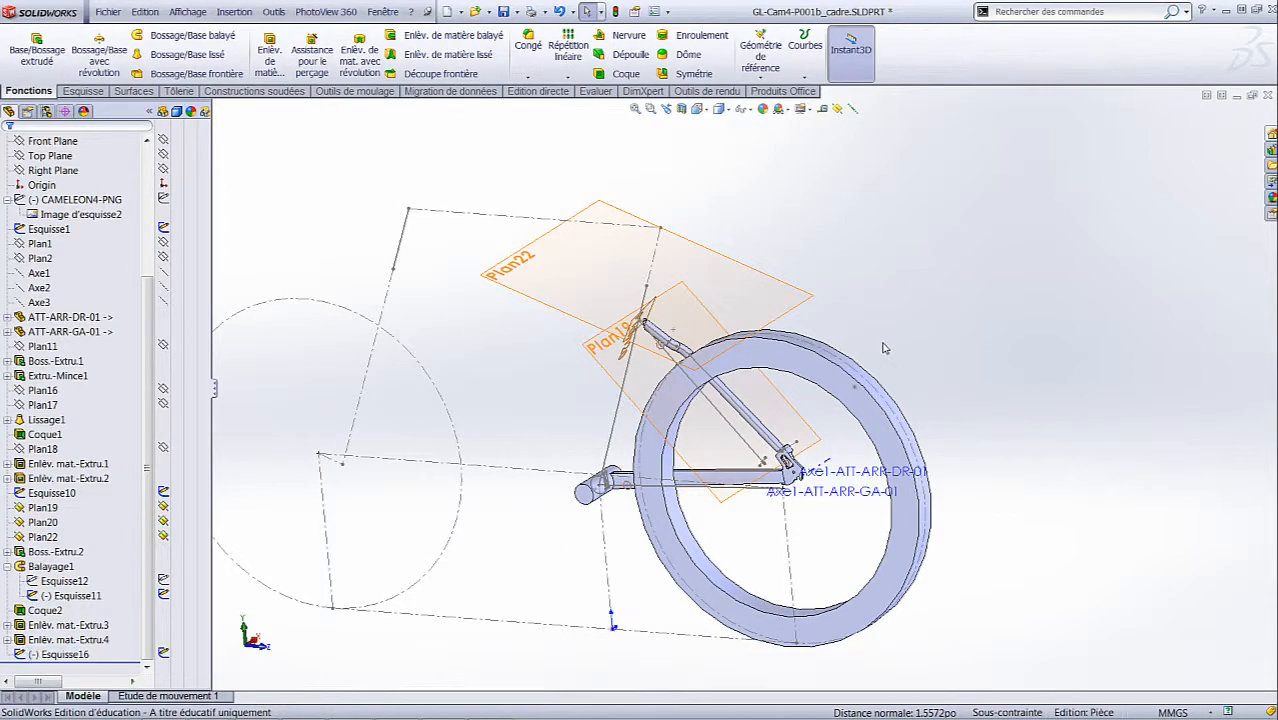
middle_click_drag(886, 325, 638, 480)
scroll(636, 325, "down", 3)
scroll(665, 305, "up", 2)
scroll(567, 548, "down", 2)
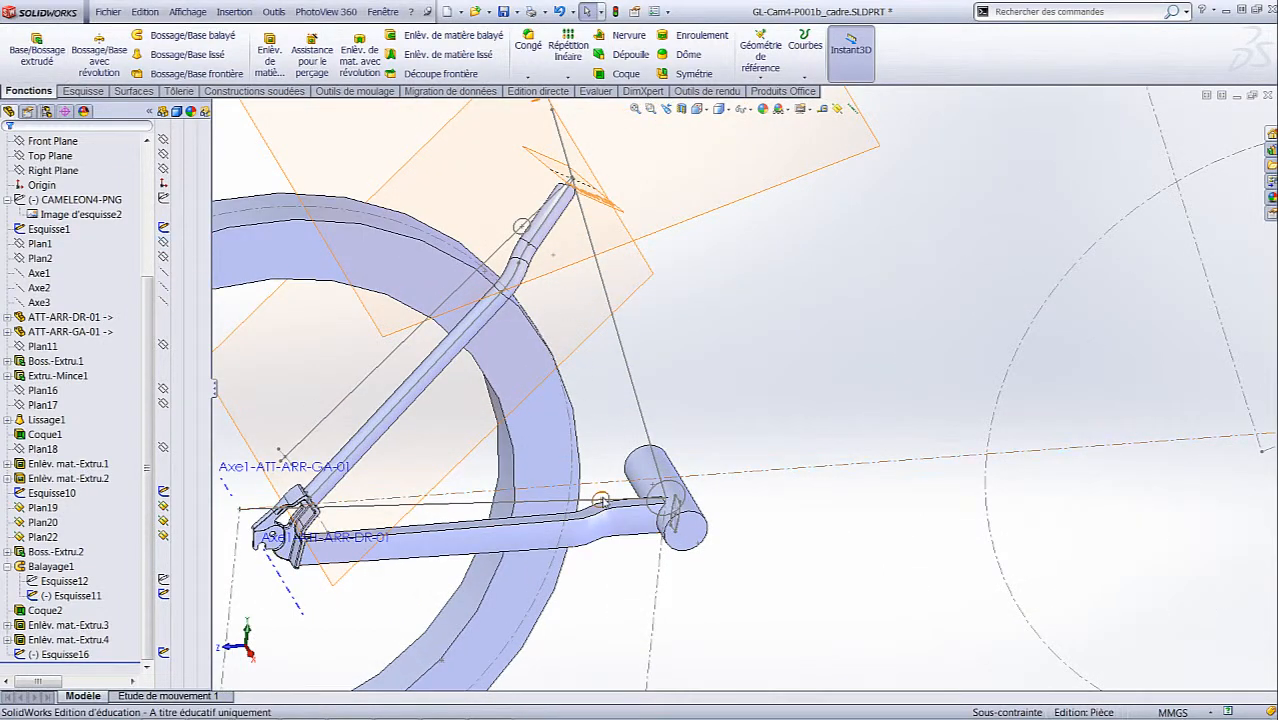
left_click(36, 46)
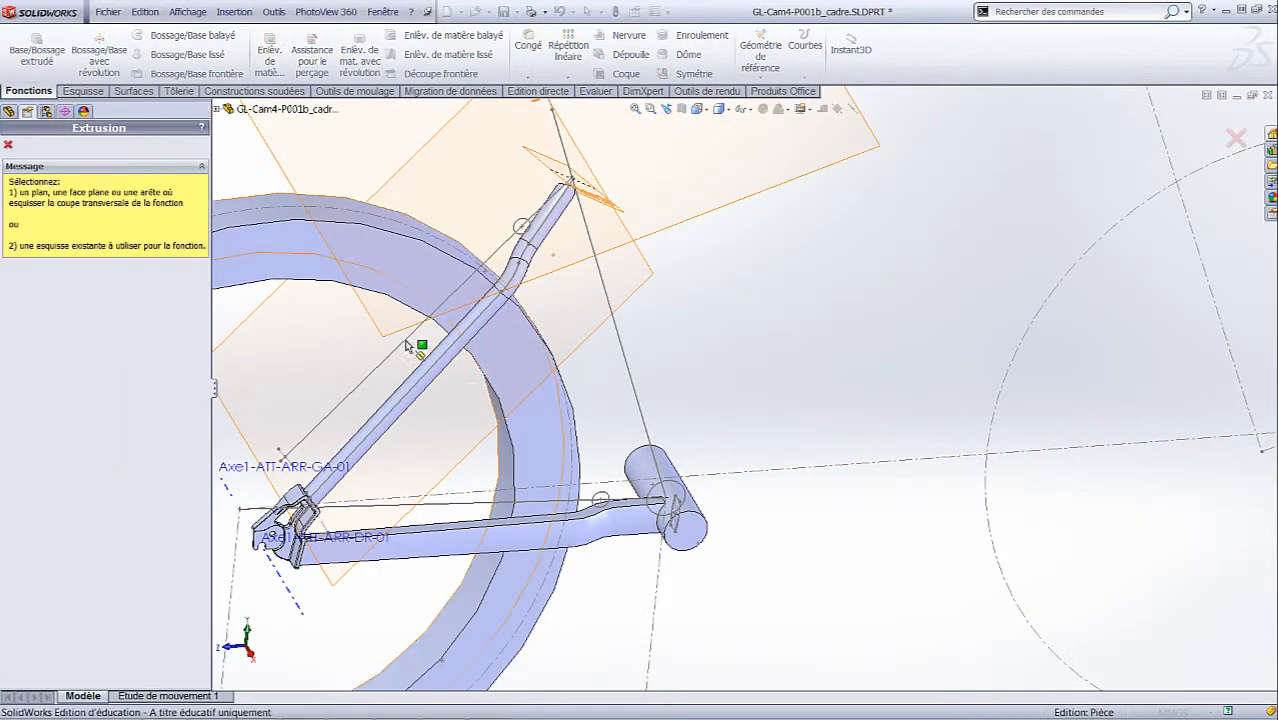
left_click(618, 500)
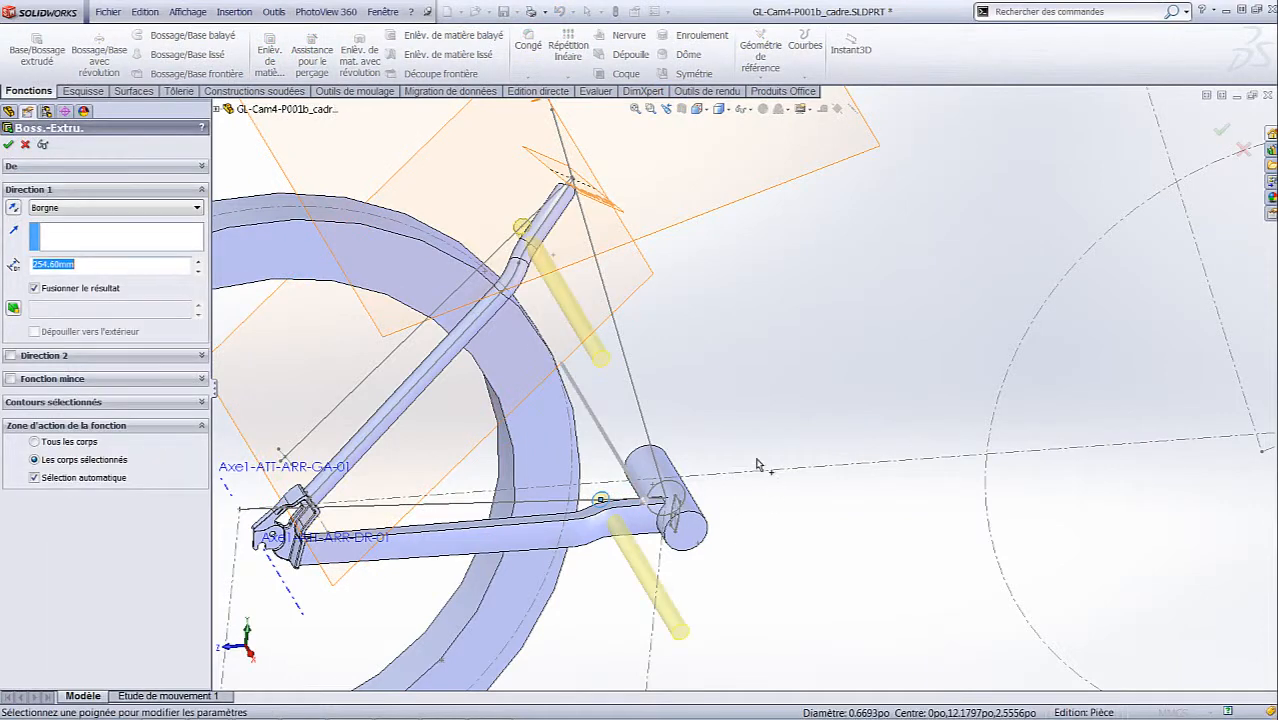
left_click(15, 404)
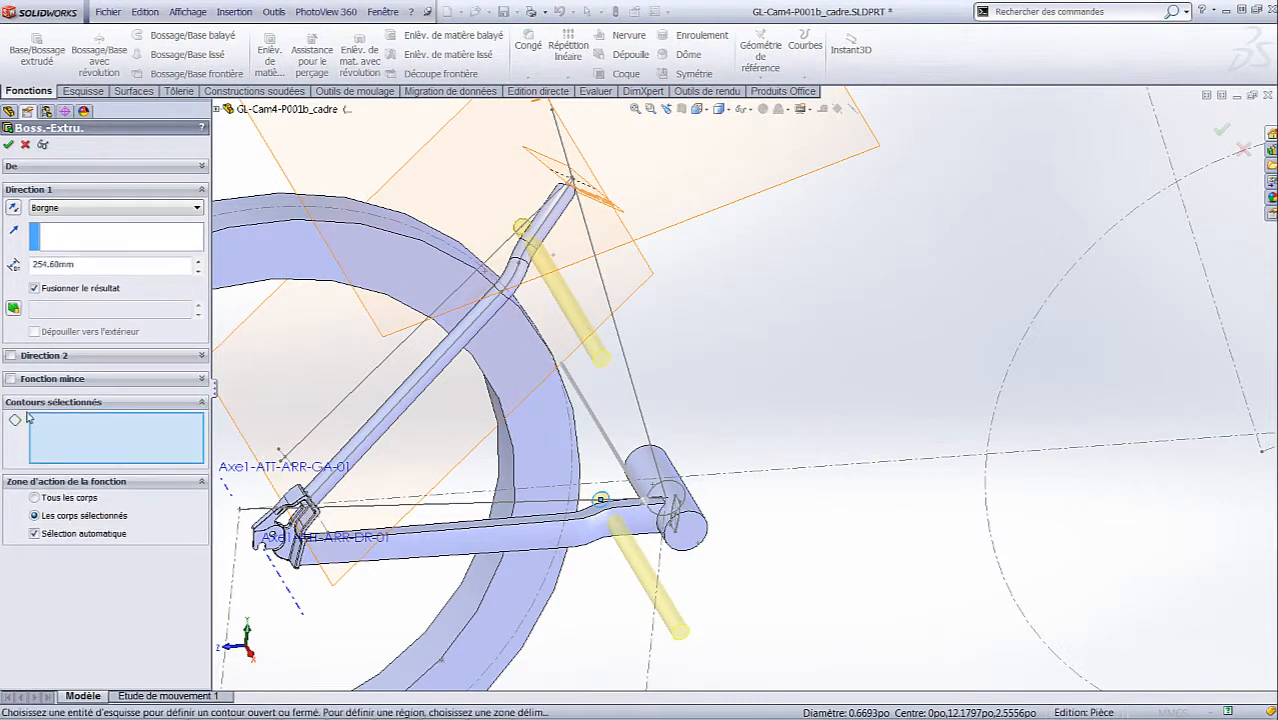
left_click(602, 500)
scroll(769, 428, "up", 2)
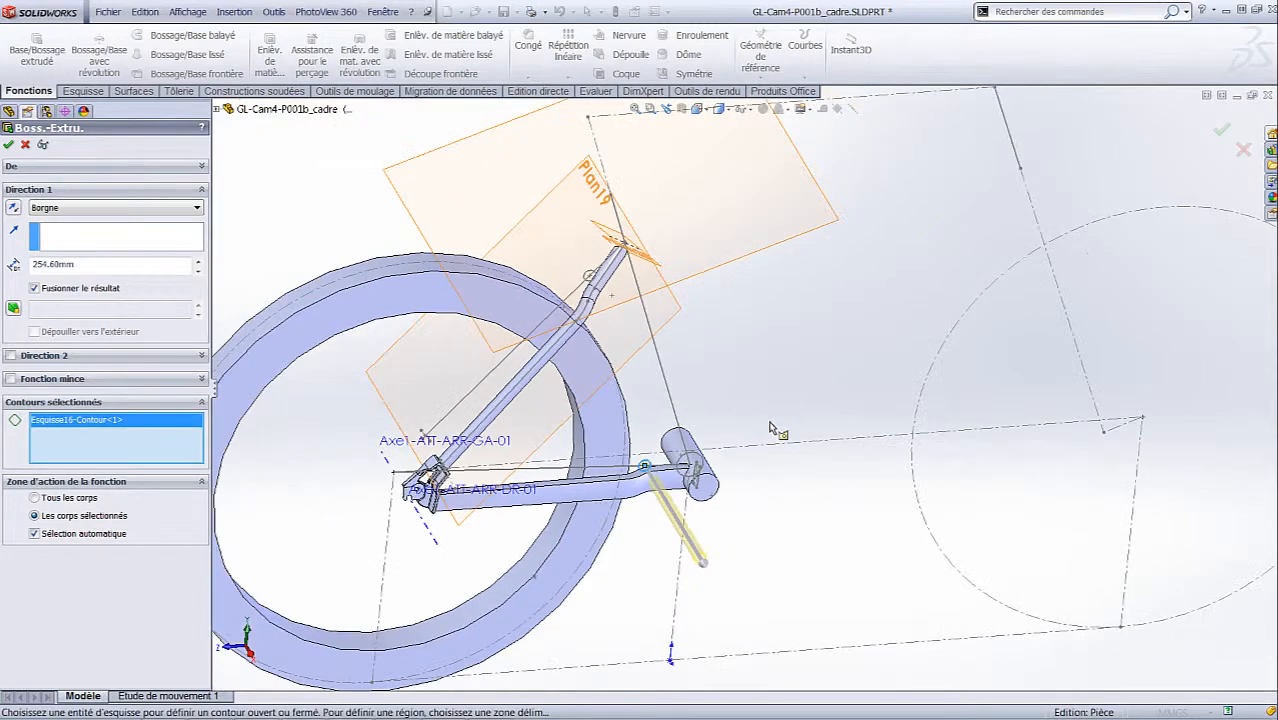
Step: Set the extrusion's end condition to Jusqu'au corps with the chainstay body as the target
middle_click_drag(770, 426, 947, 638)
scroll(860, 600, "down", 3)
scroll(740, 502, "down", 2)
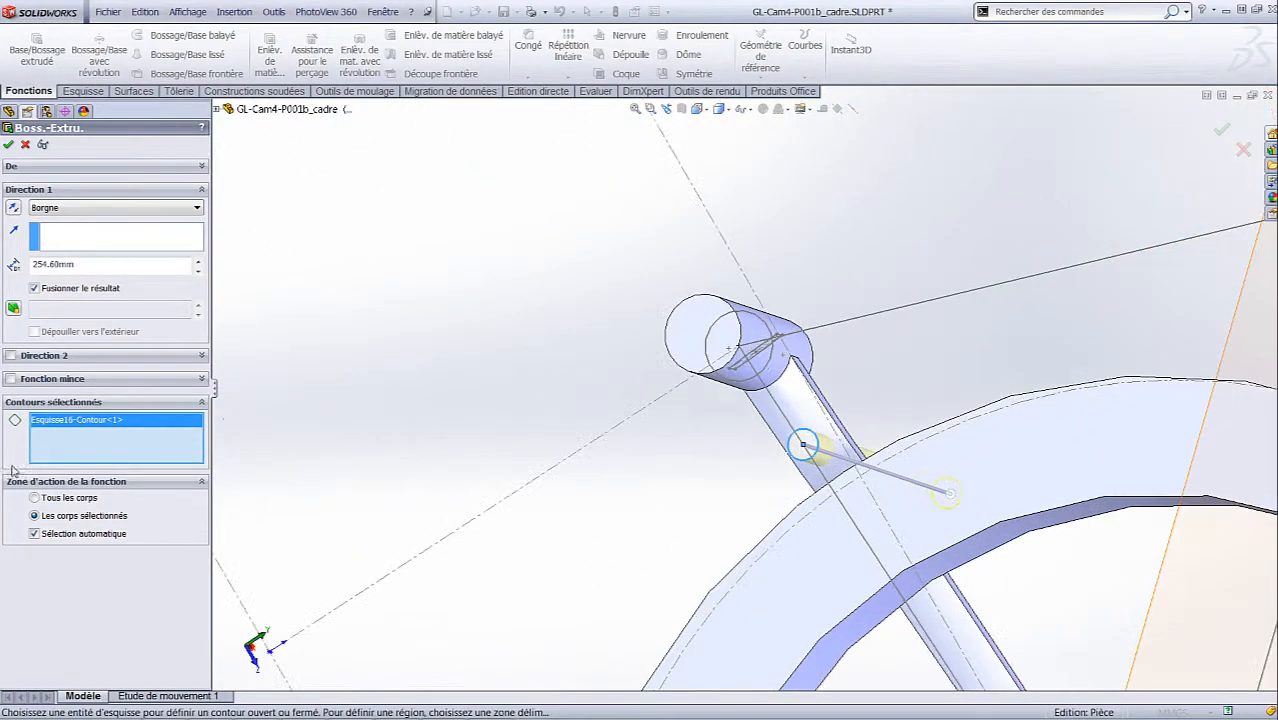
left_click(62, 209)
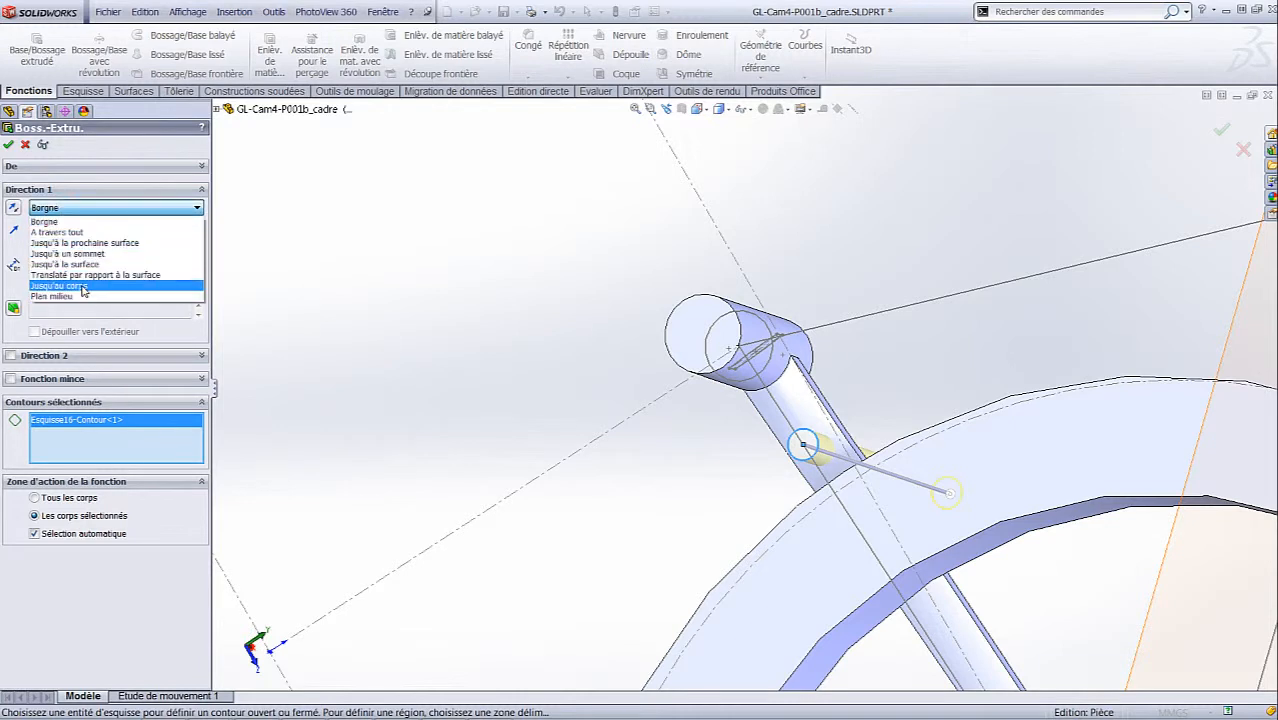
left_click(60, 285)
left_click(805, 438)
mouse_move(847, 416)
middle_mouse_down()
mouse_move(761, 443)
mouse_move(750, 419)
mouse_move(807, 442)
middle_mouse_up()
scroll(795, 460, "down", 5)
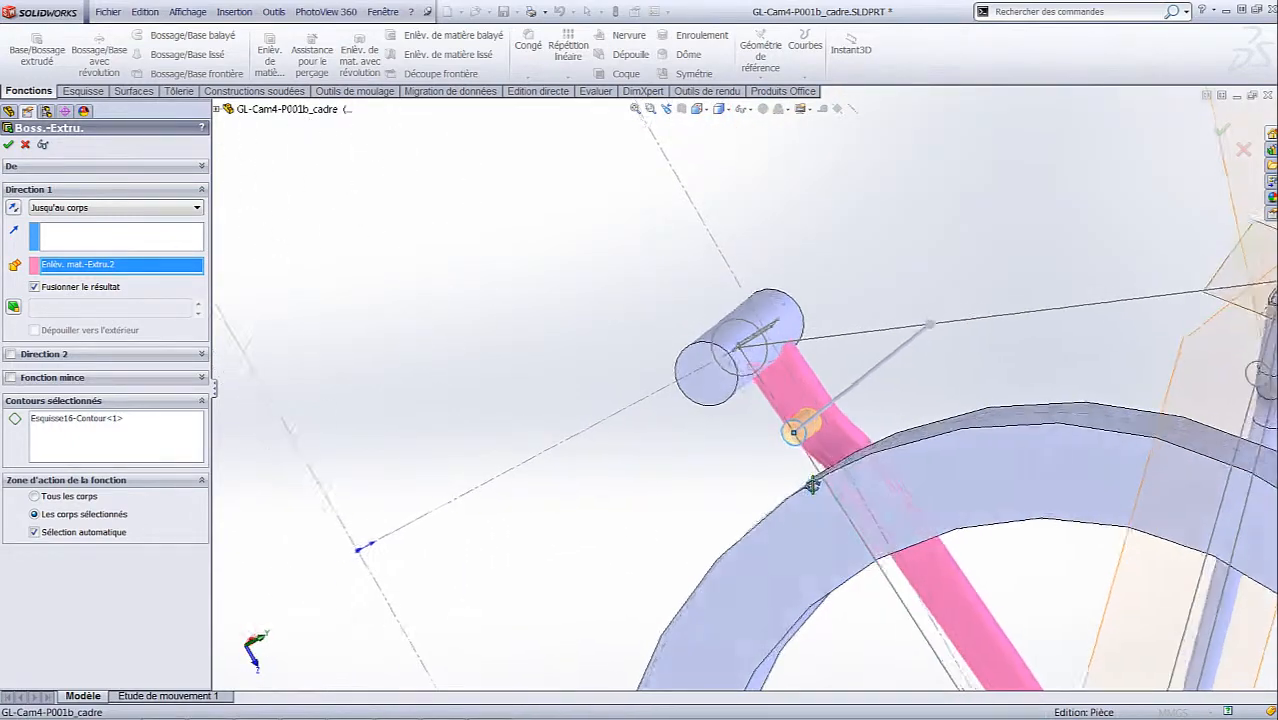
Step: Make the extrusion a thin feature in one direction with a 2 mm wall, reversed to the inside of the circle
left_click(11, 378)
scroll(835, 395, "up", 10)
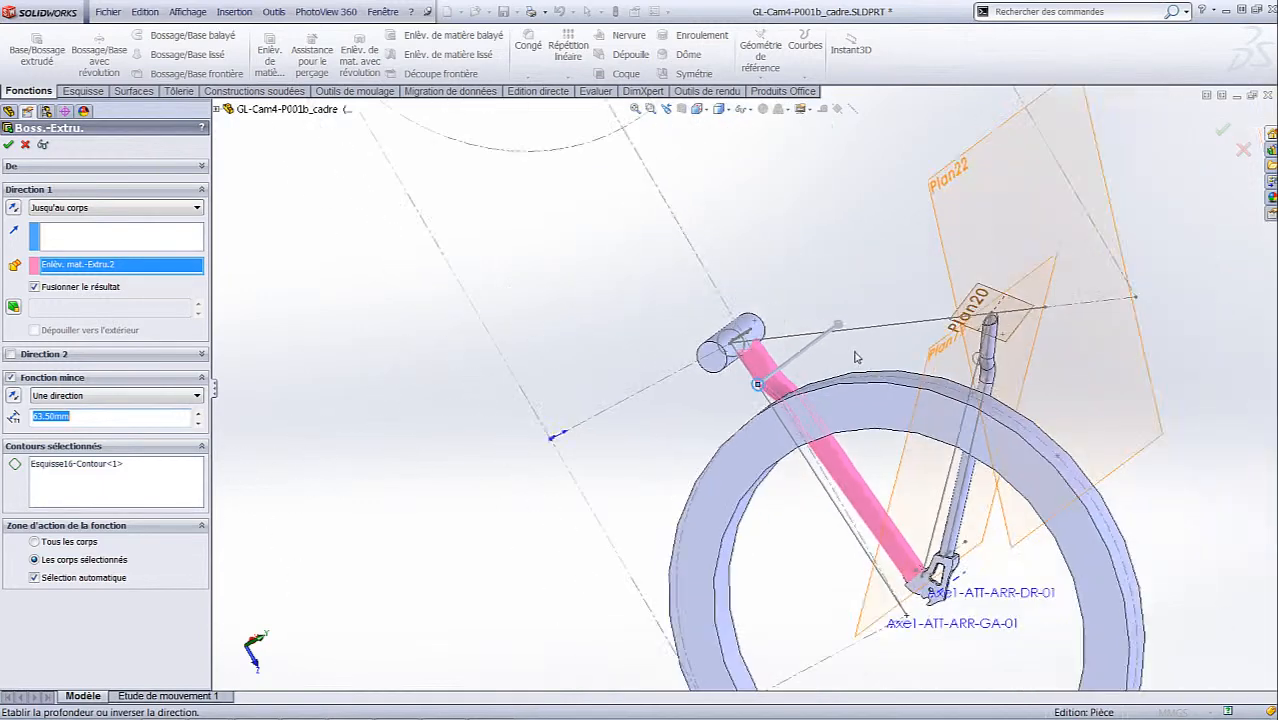
scroll(690, 465, "down", 5)
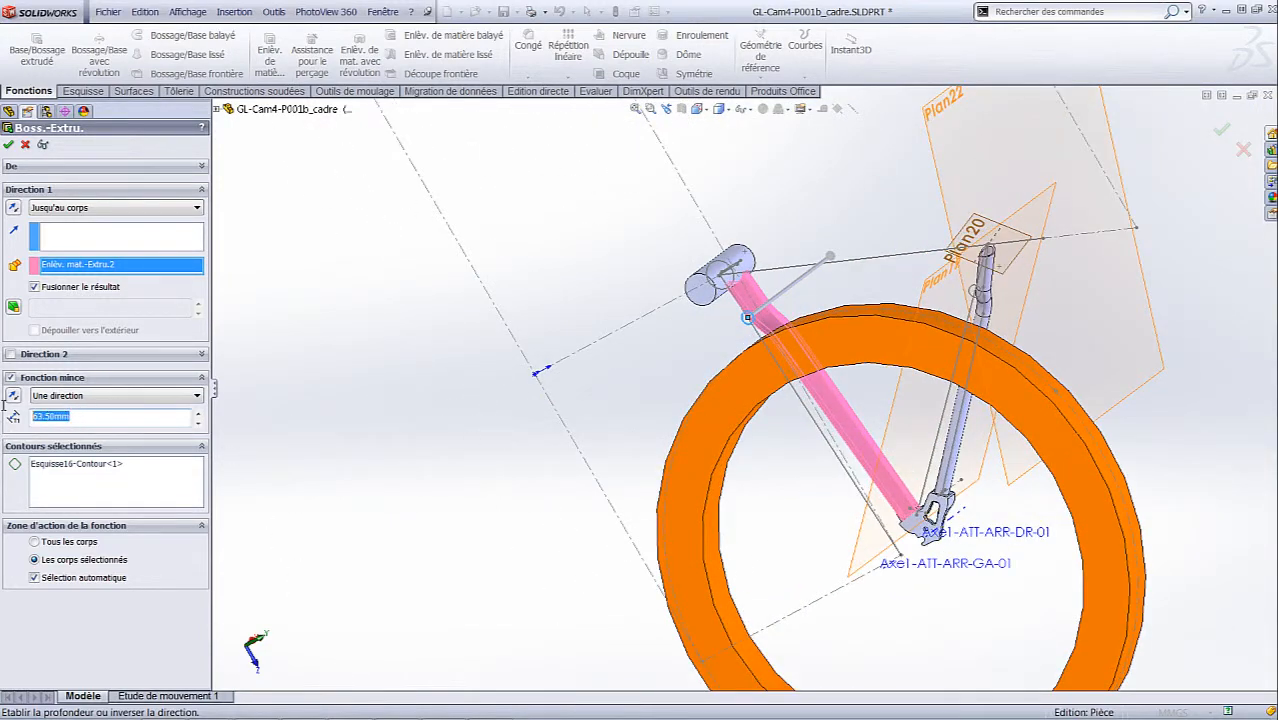
scroll(770, 299, "down", 8)
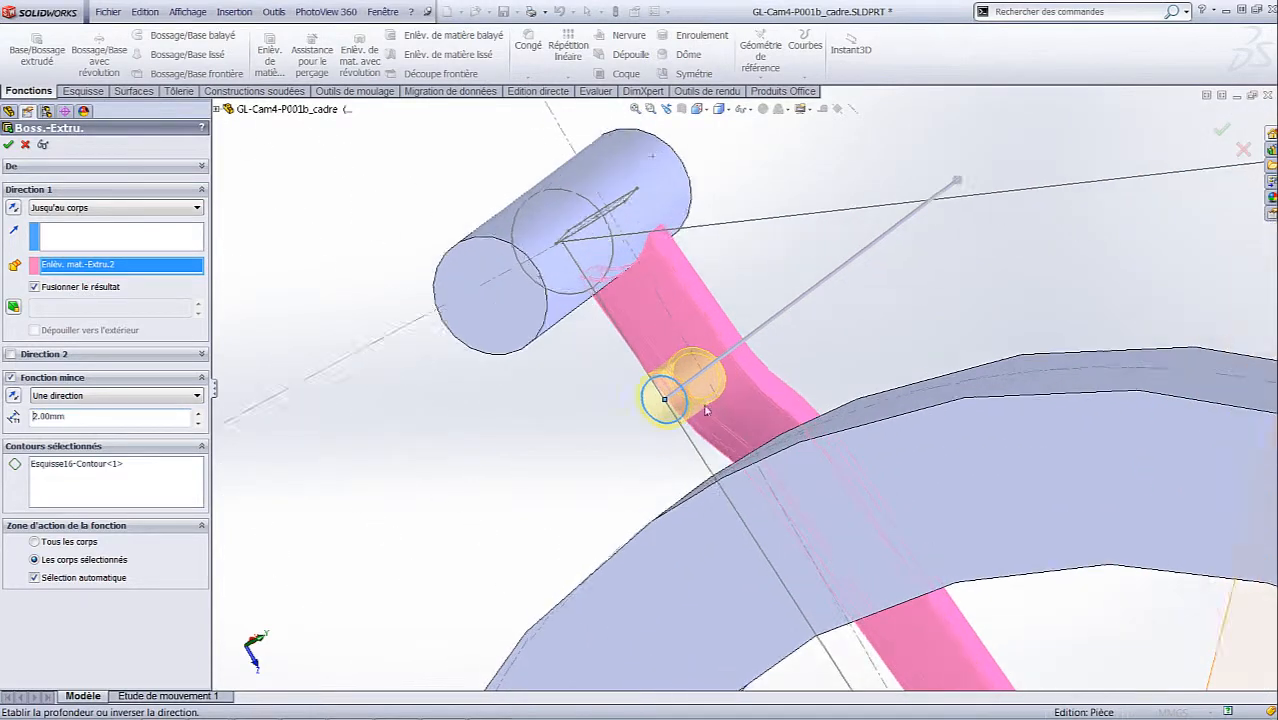
left_click(12, 396)
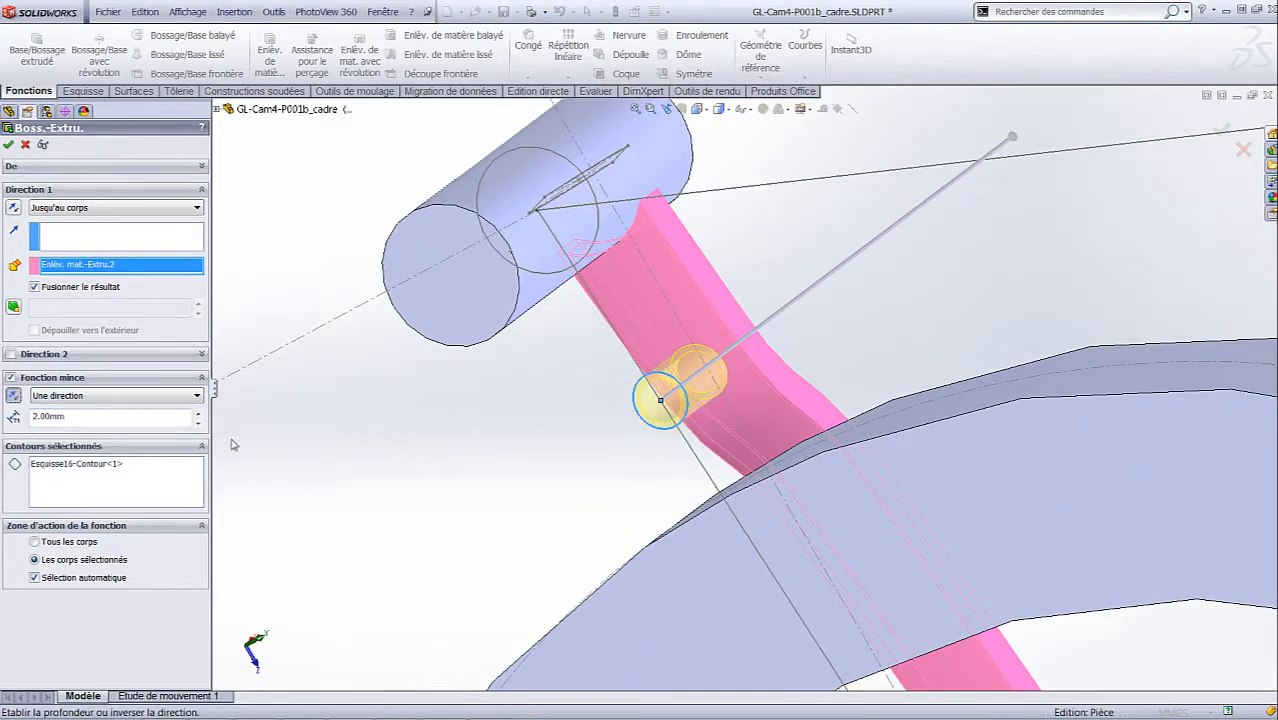
middle_click_drag(547, 453, 478, 557)
scroll(713, 437, "down", 6)
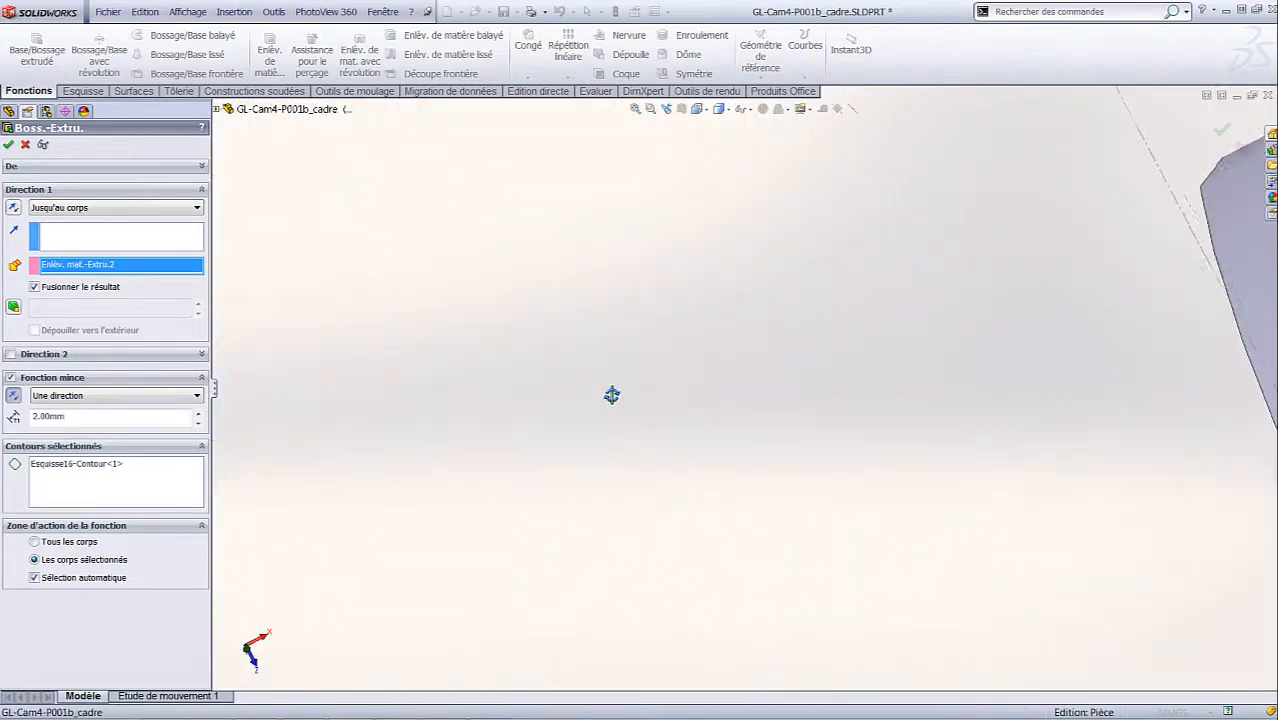
scroll(787, 319, "up", 3)
scroll(620, 230, "down", 4)
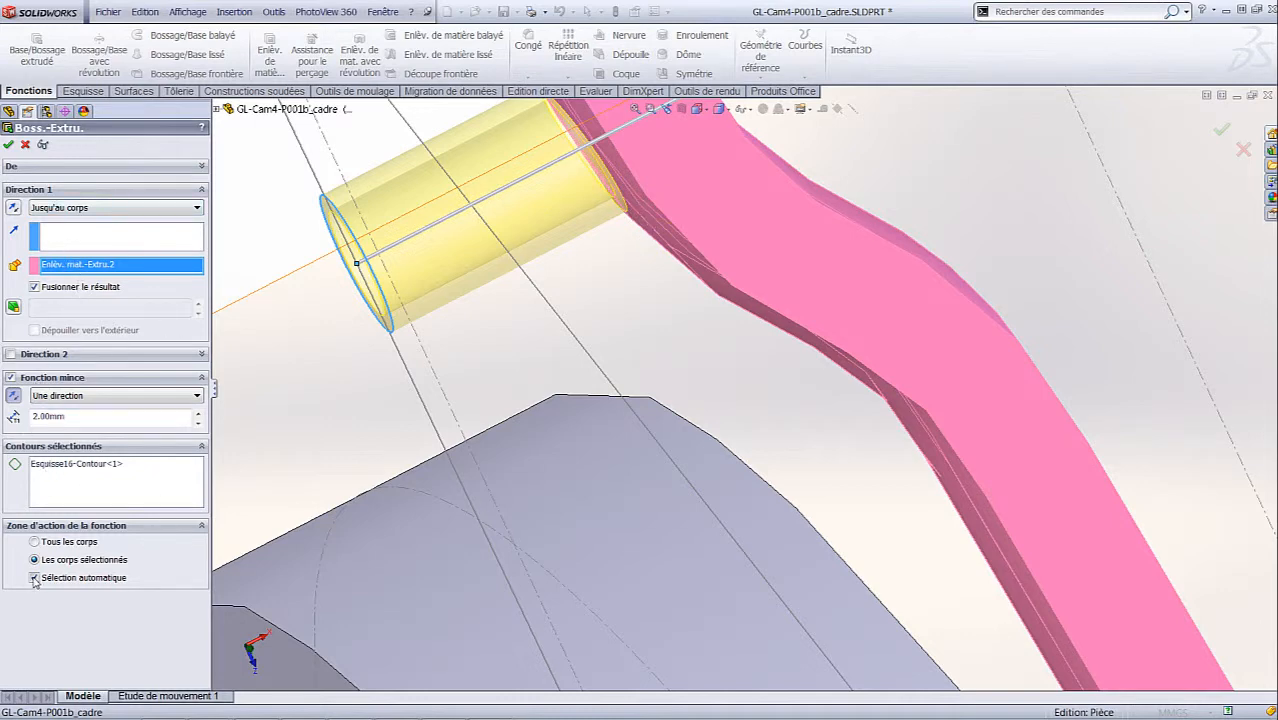
Step: Turn off merging of the result and complete the thin extrusion near the bottom bracket
left_click(34, 287)
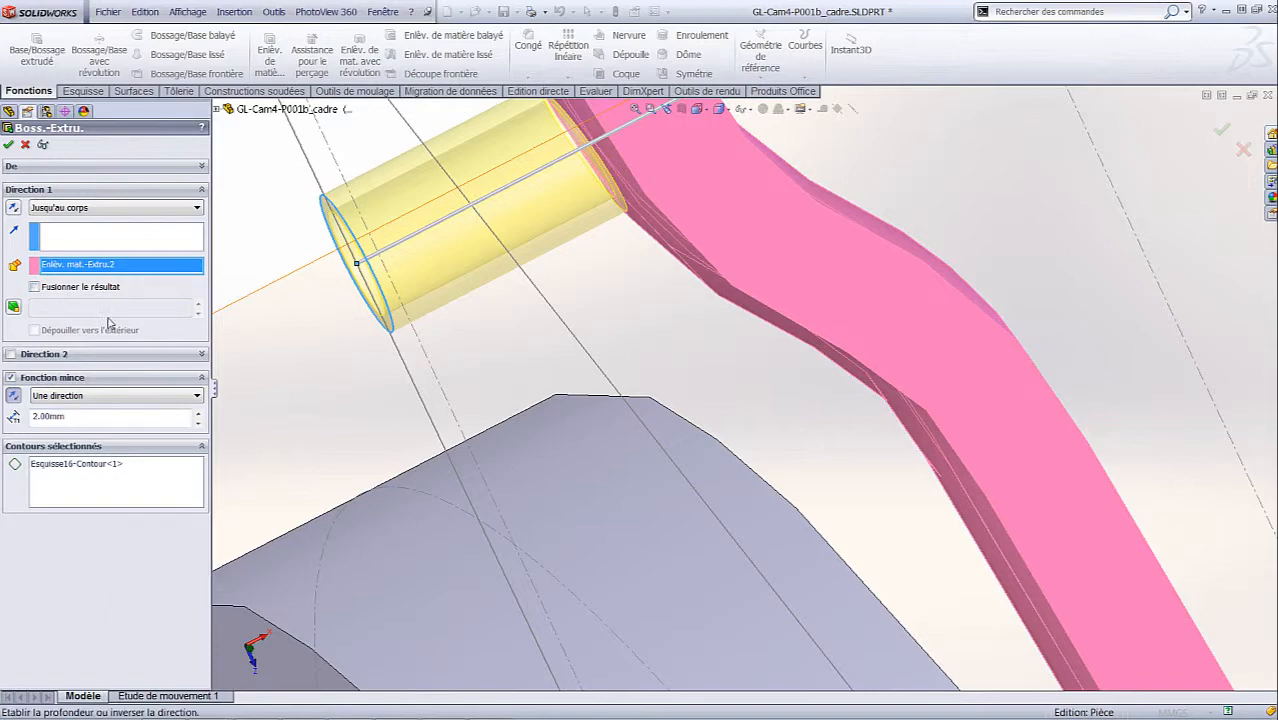
left_click(8, 146)
scroll(707, 305, "up", 5)
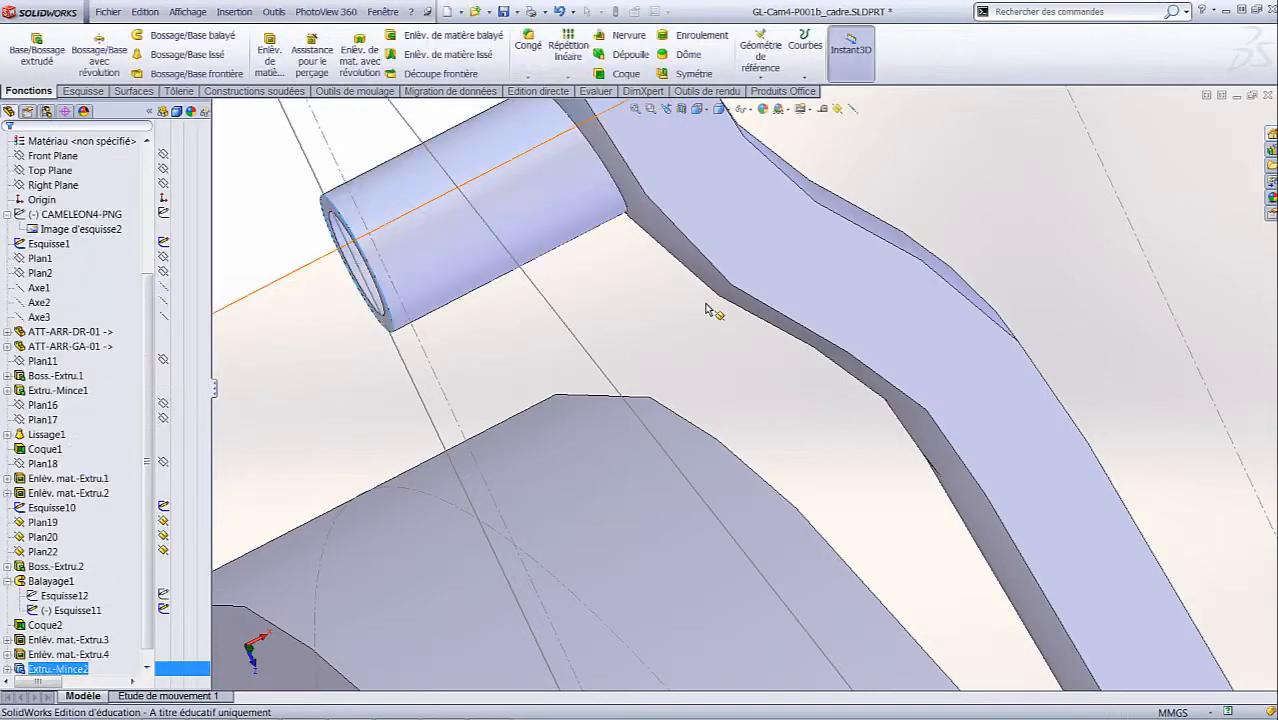
middle_click_drag(697, 267, 1035, 630)
scroll(718, 314, "up", 4)
scroll(707, 344, "down", 3)
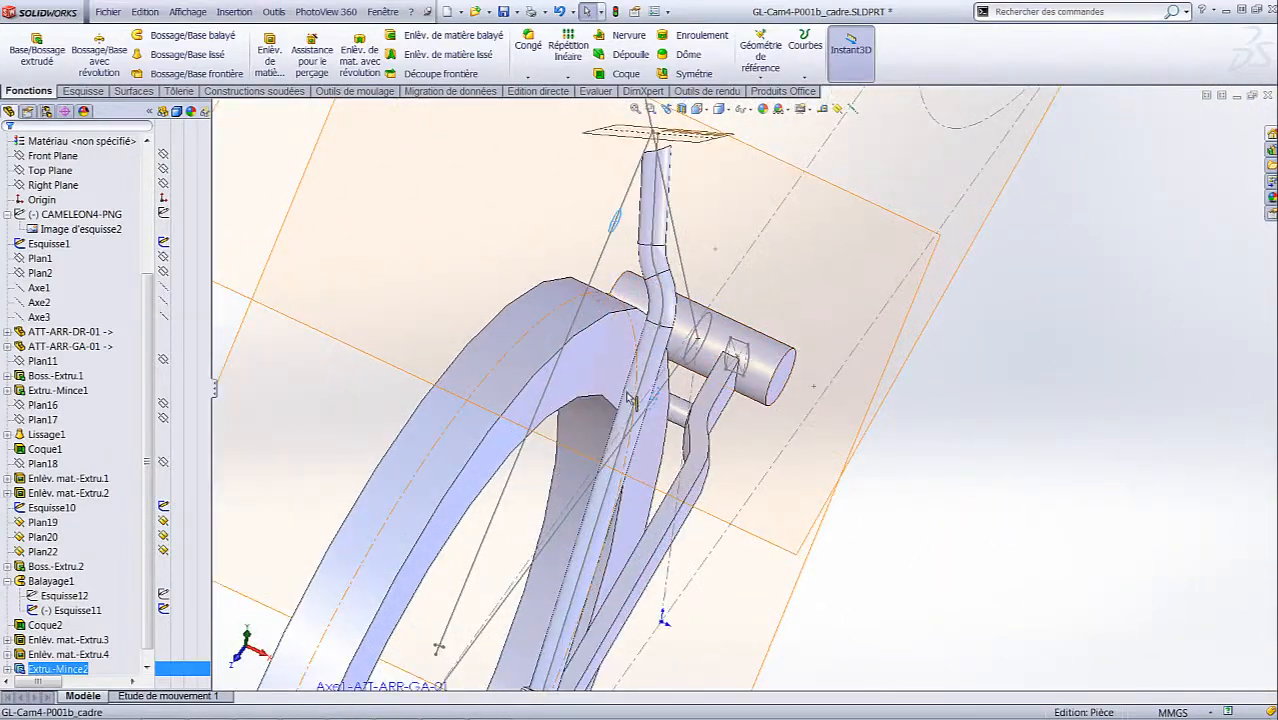
scroll(491, 225, "up", 4)
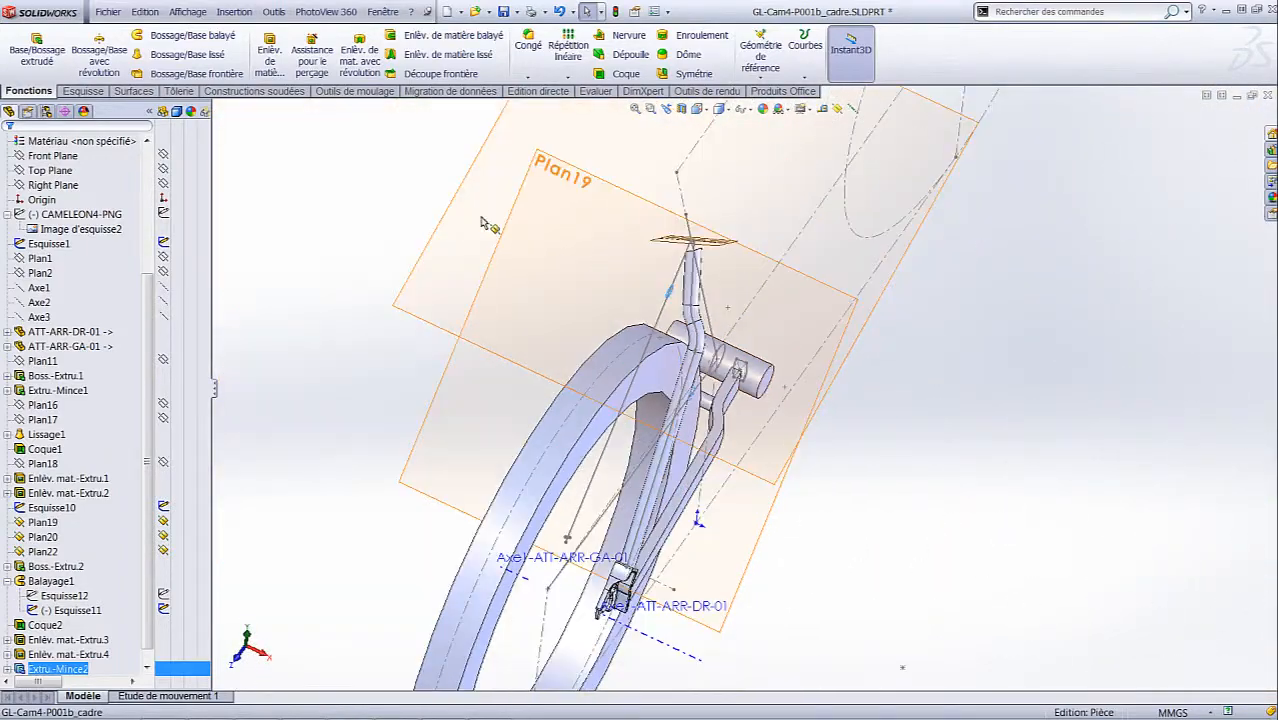
left_click(37, 45)
scroll(640, 318, "down", 3)
middle_click_drag(636, 318, 600, 262)
scroll(685, 322, "up", 4)
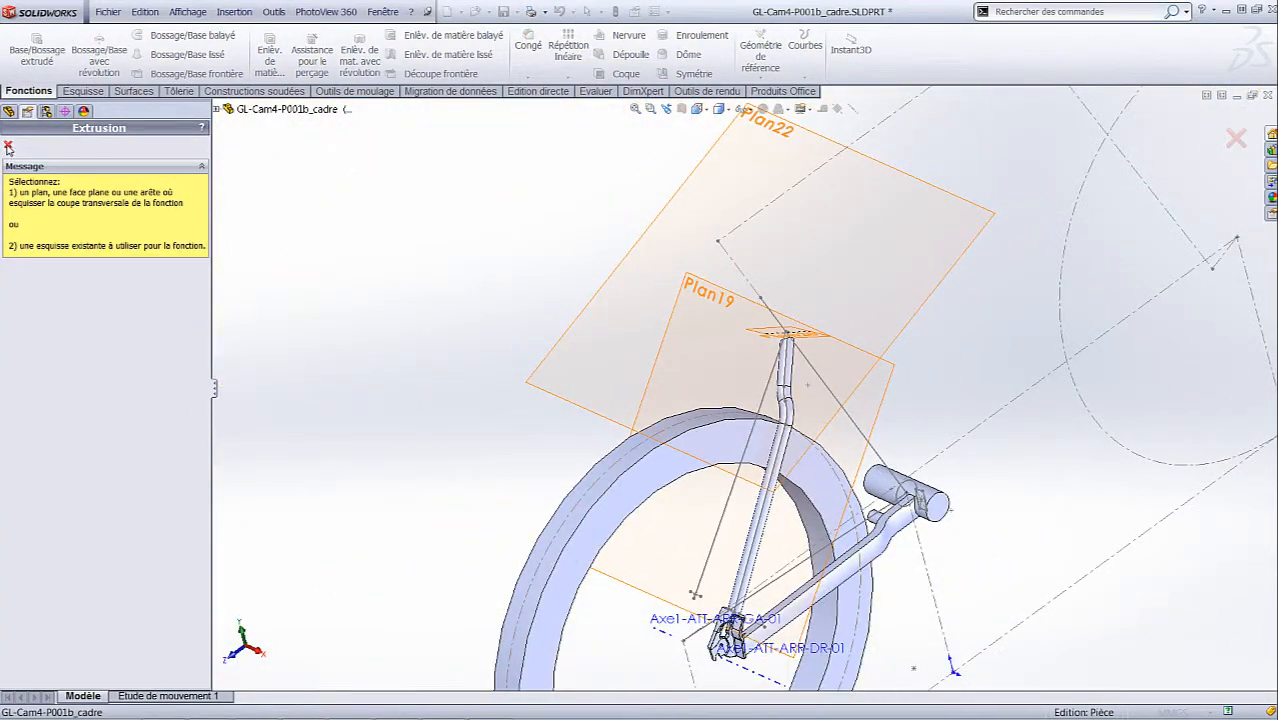
left_click(8, 147)
Step: Expand the Extru.-Mince2 feature and make its sketch Esquisse16 visible
left_click(148, 669)
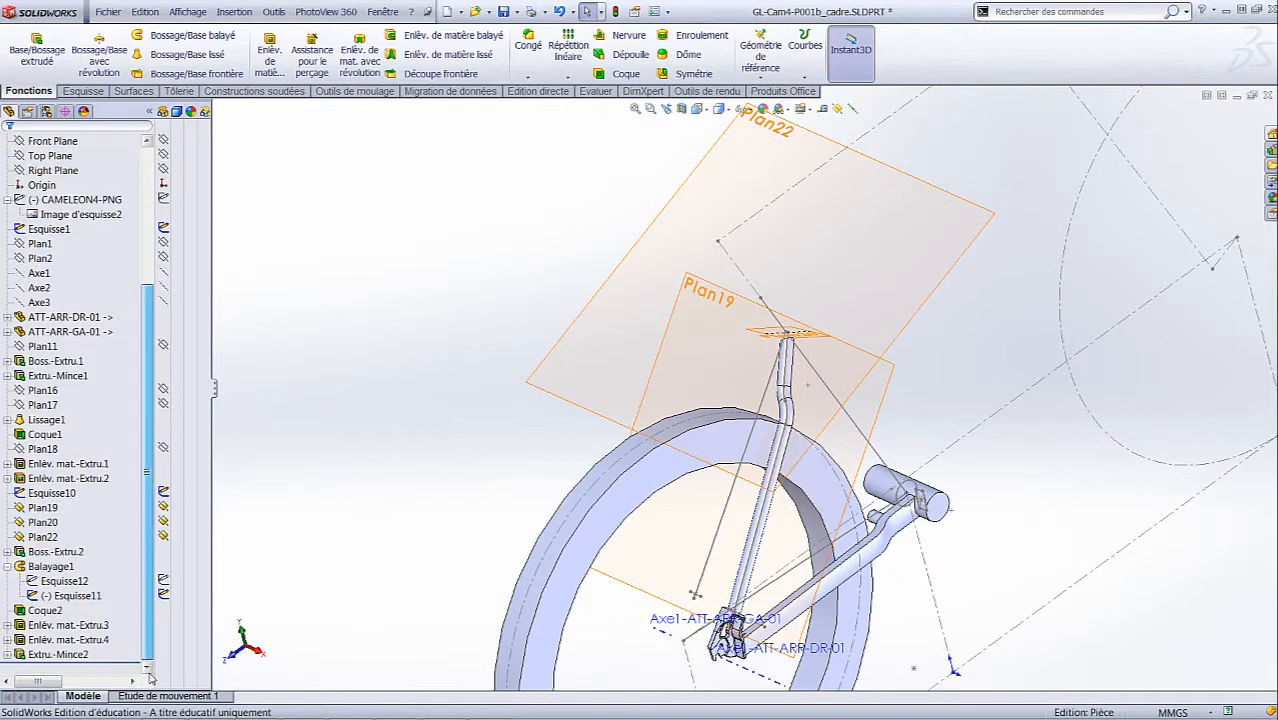
left_click(8, 655)
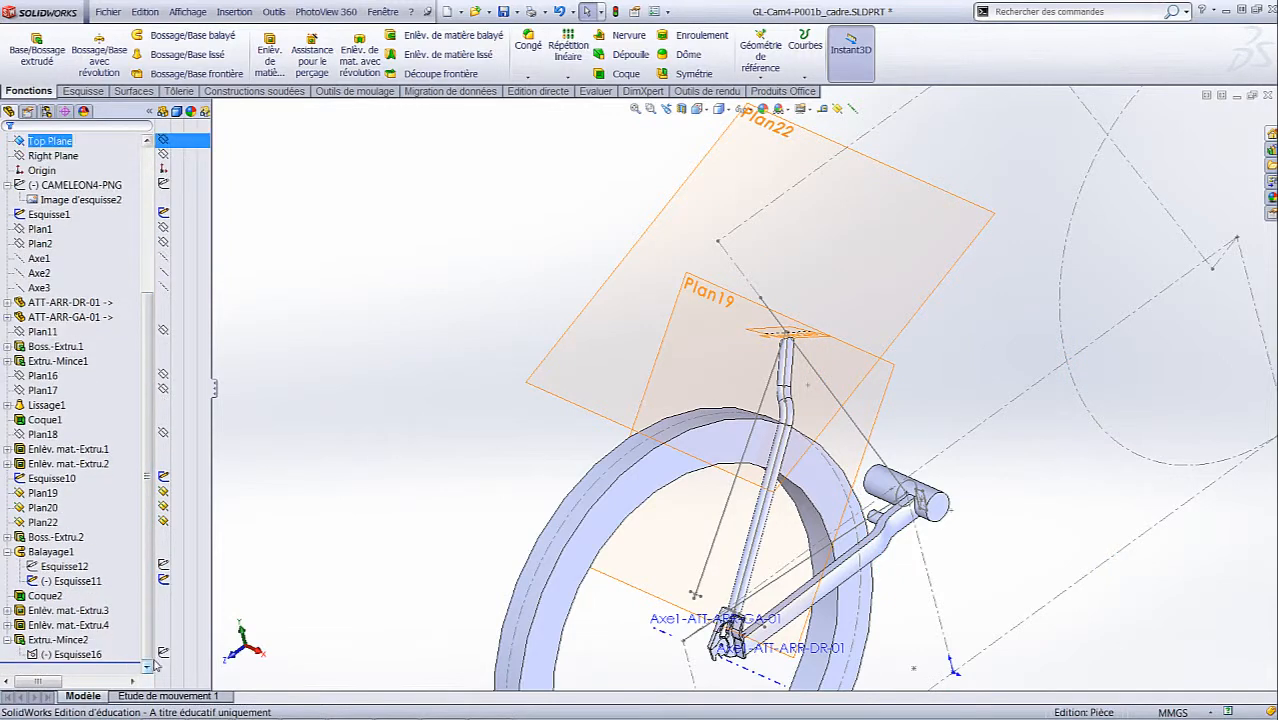
scroll(780, 427, "up", 4)
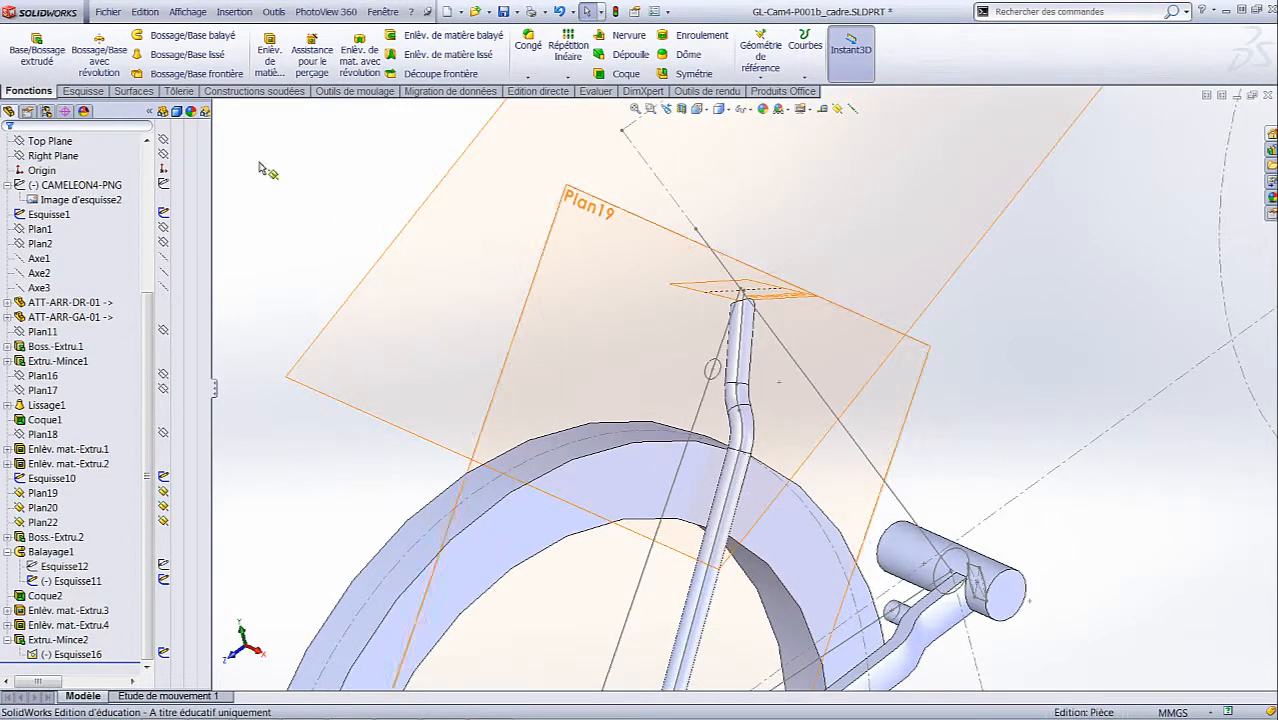
Step: Start a boss extrusion from Esquisse16, using only the circle beside the seat stay as contour
left_click(37, 48)
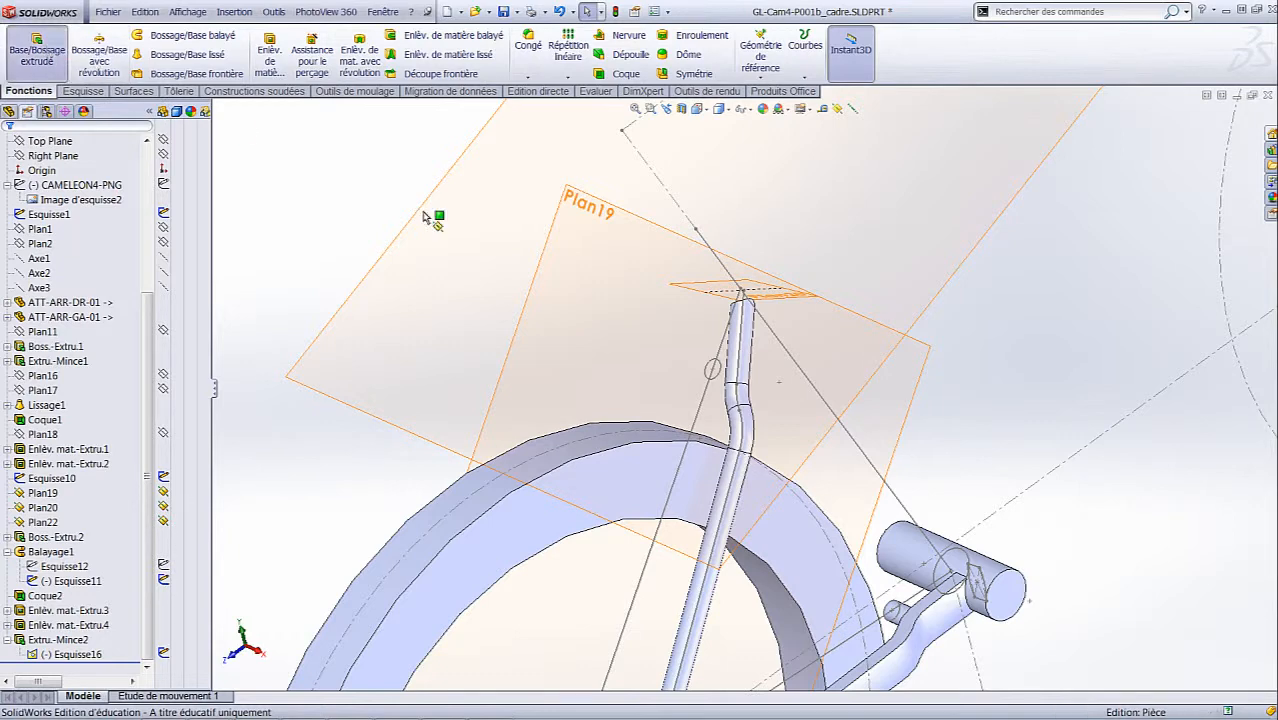
left_click(712, 370)
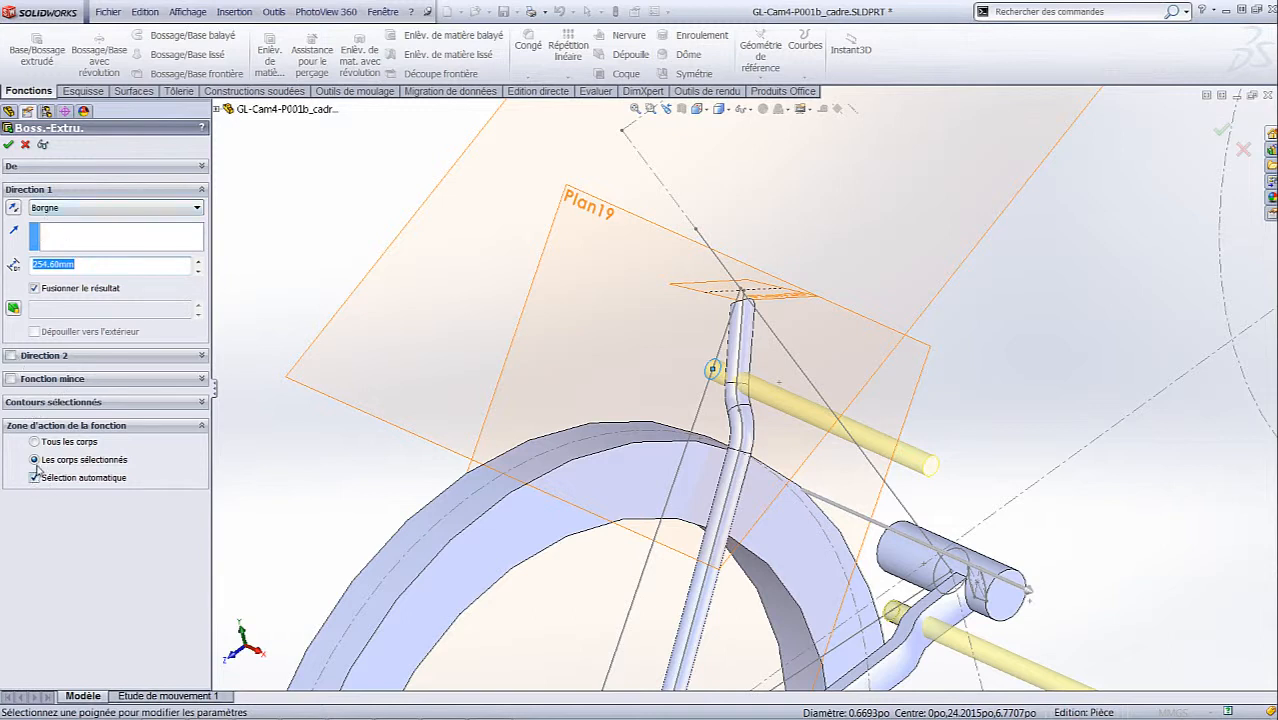
left_click(62, 402)
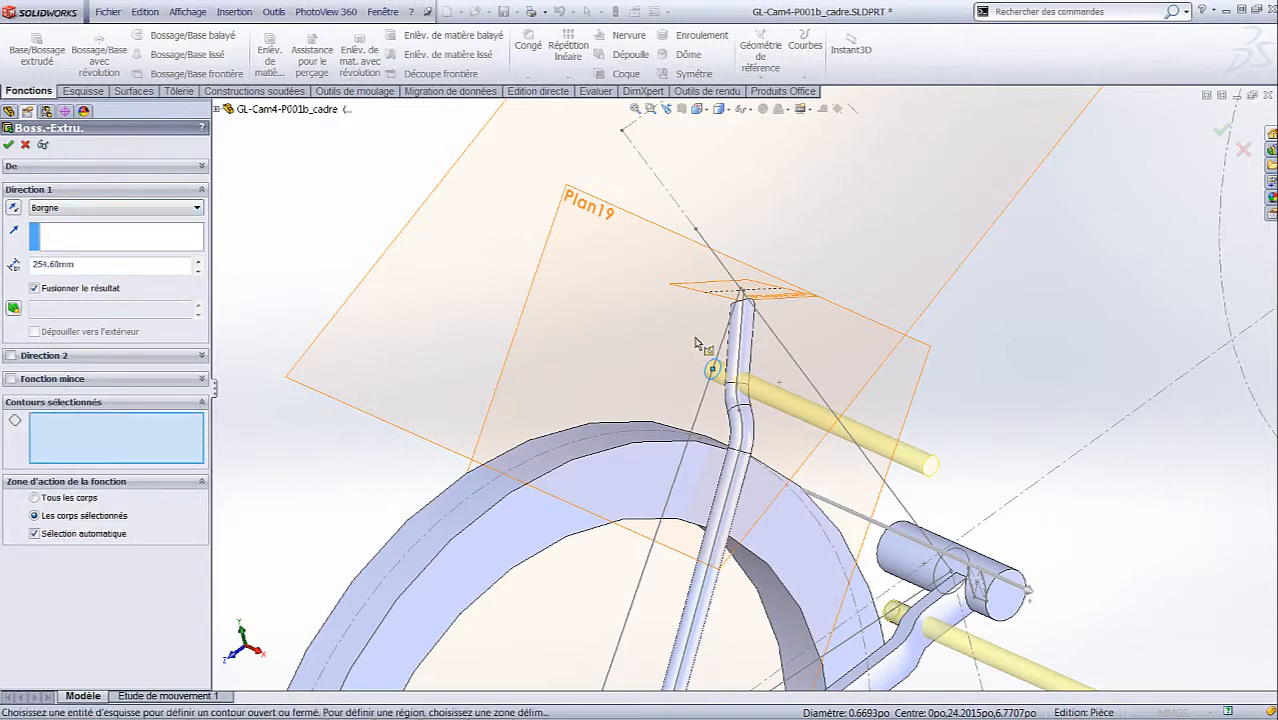
left_click(712, 369)
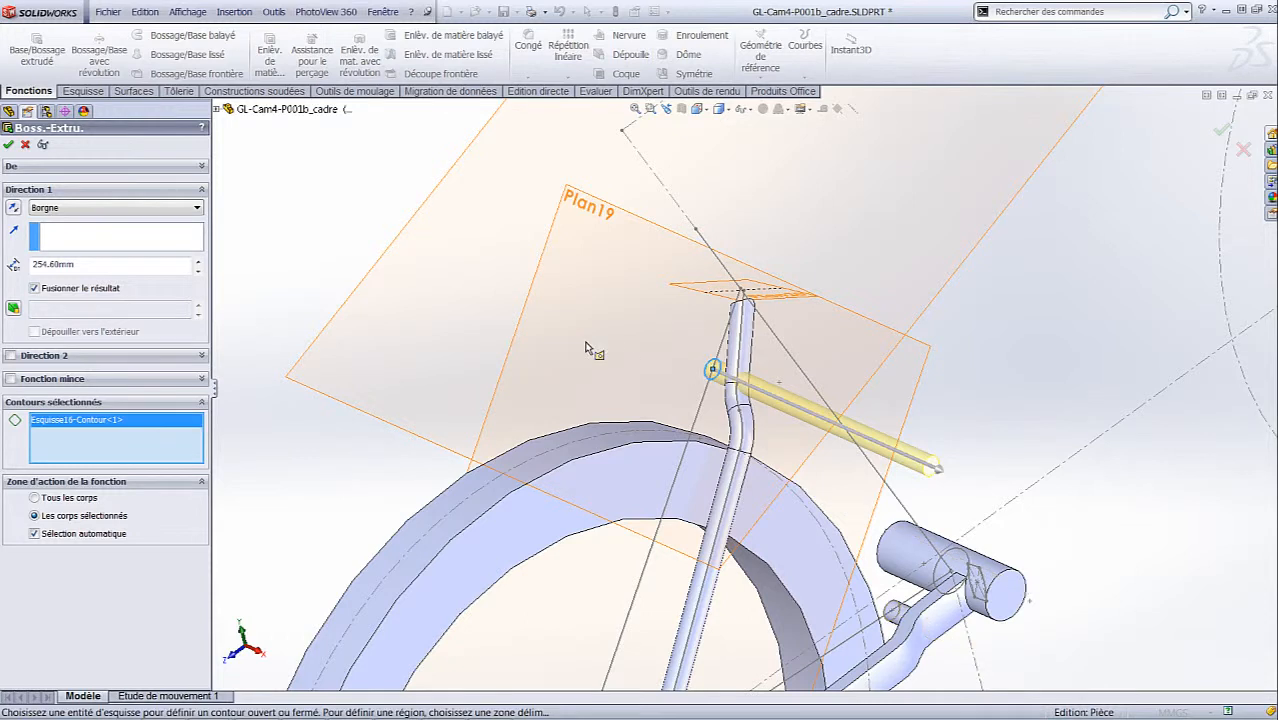
Step: Complete the extrusion as a one-direction 2 mm thin feature reversed inward, with end condition Jusqu'au corps targeting the seat stay body
left_click(11, 380)
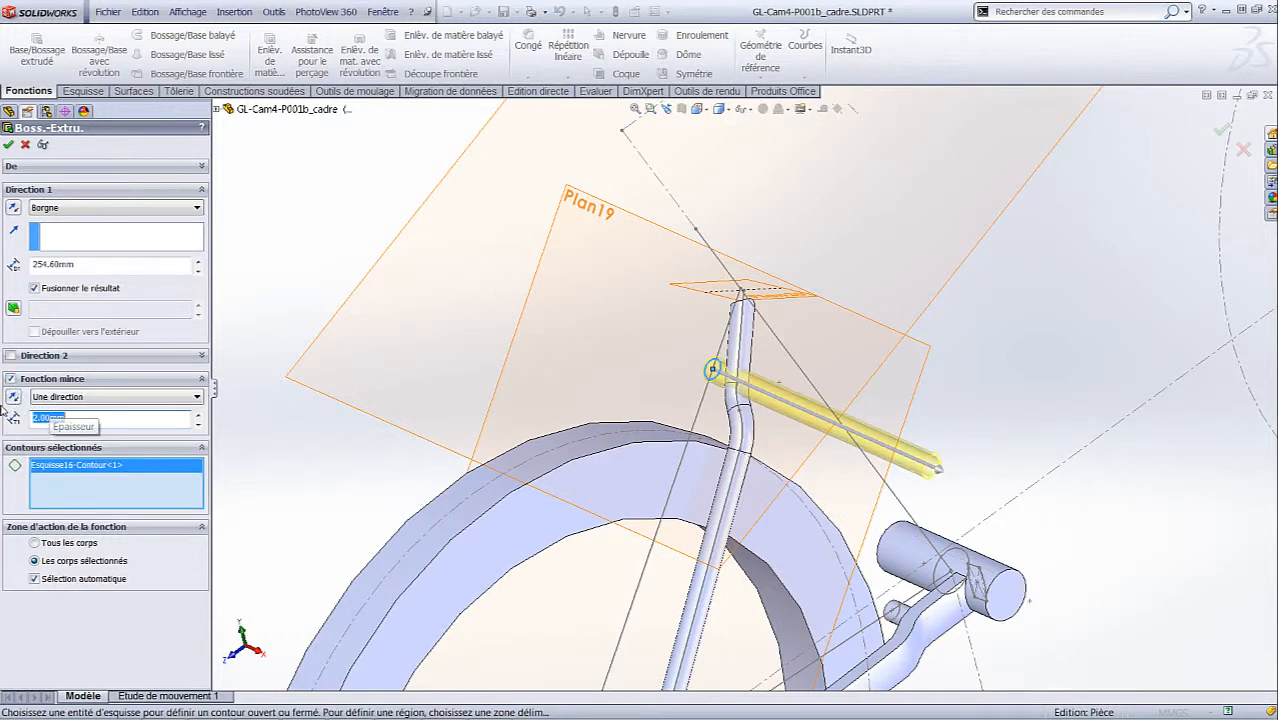
left_click(18, 400)
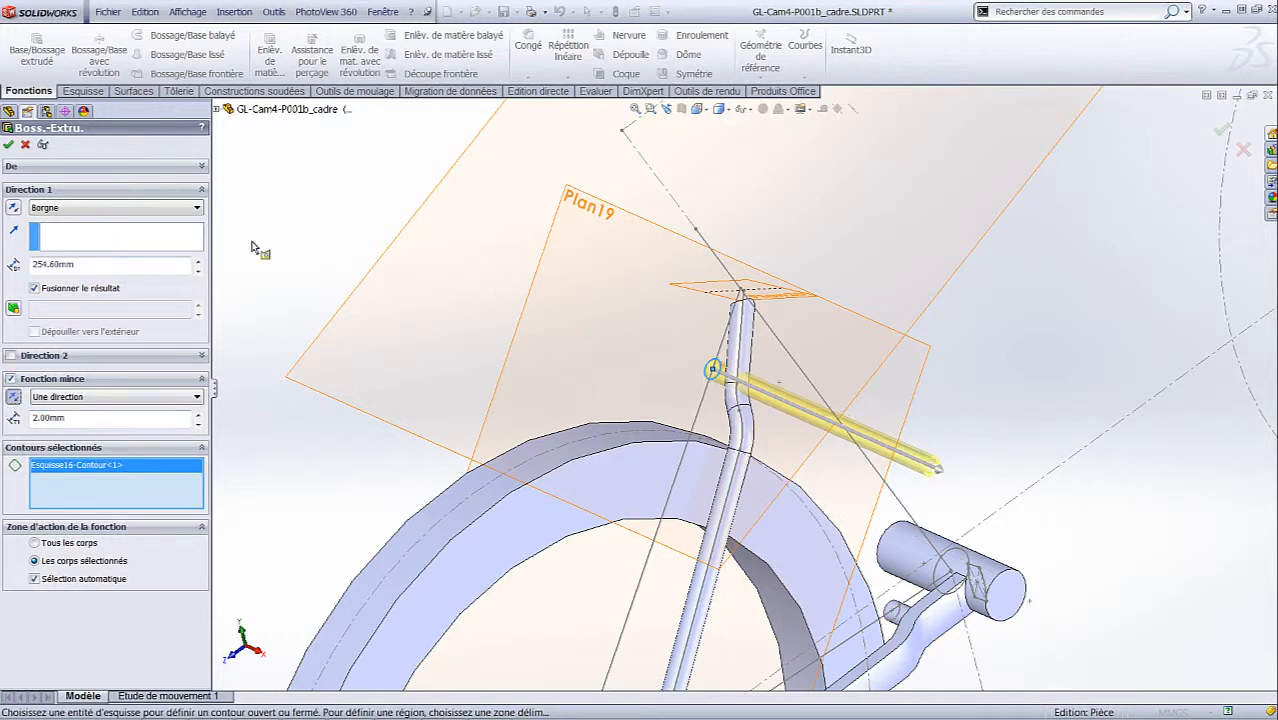
left_click(100, 207)
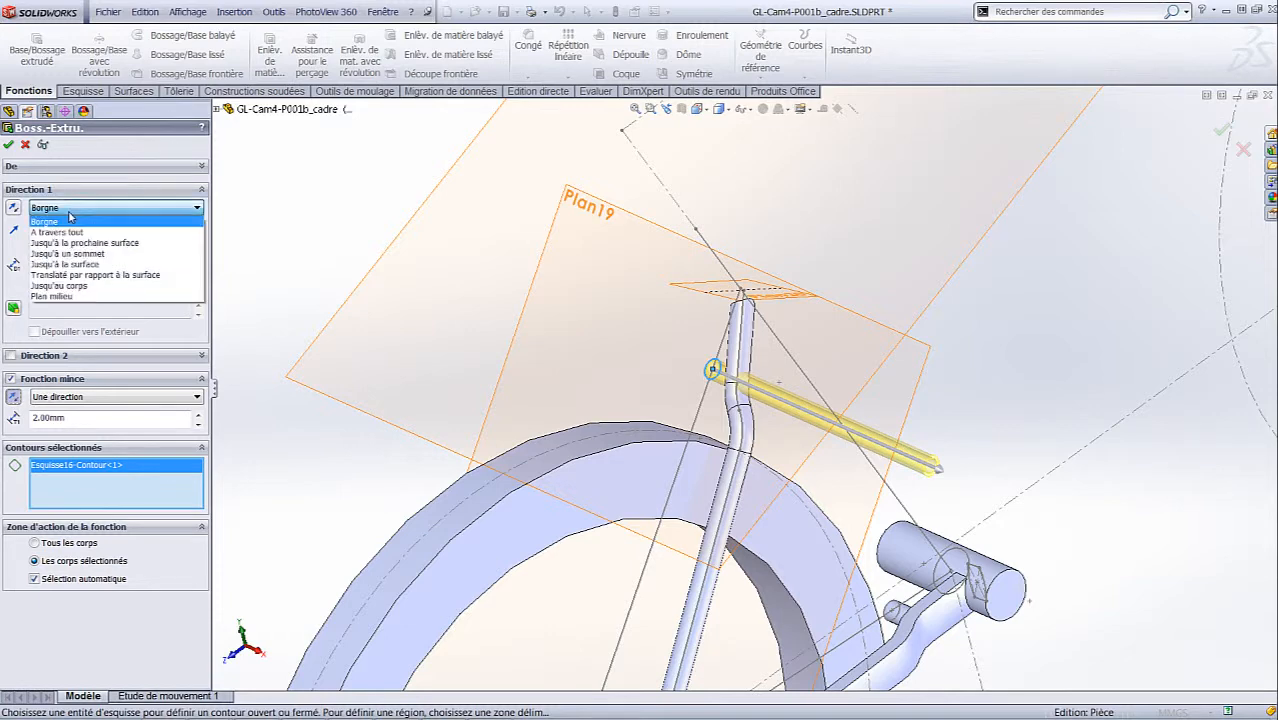
left_click(60, 292)
left_click(742, 358)
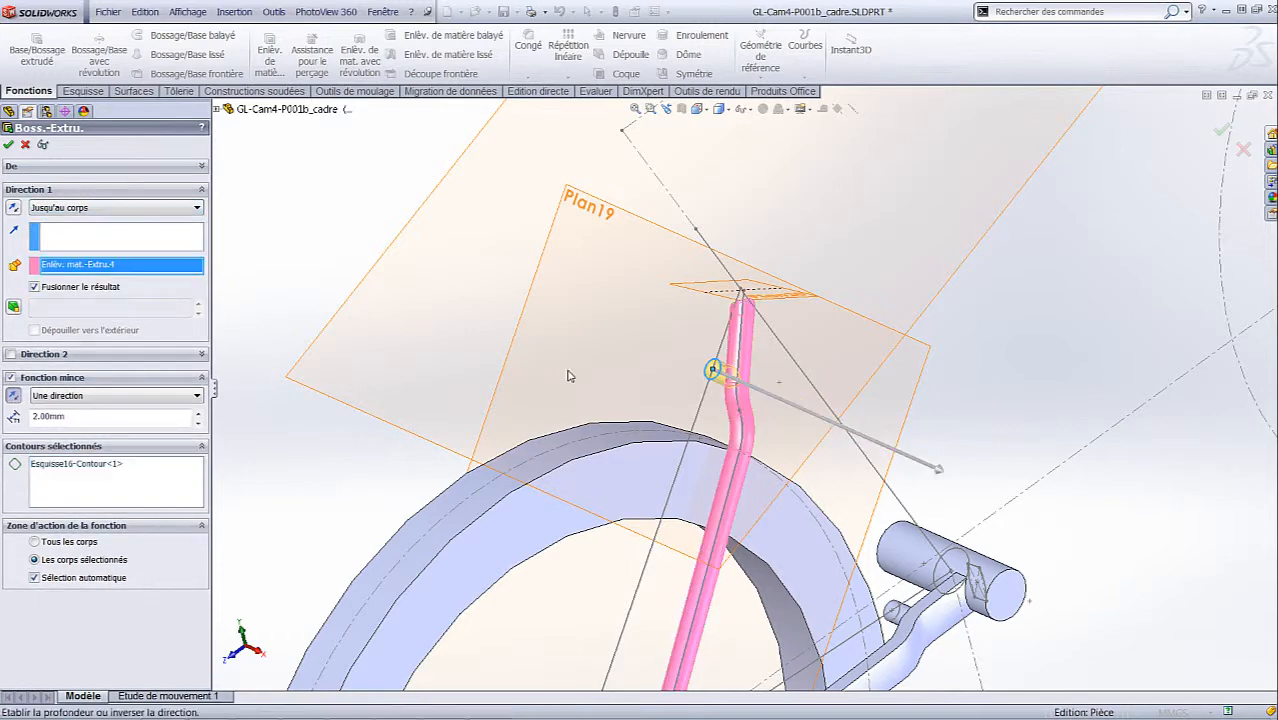
scroll(700, 365, "up", 10)
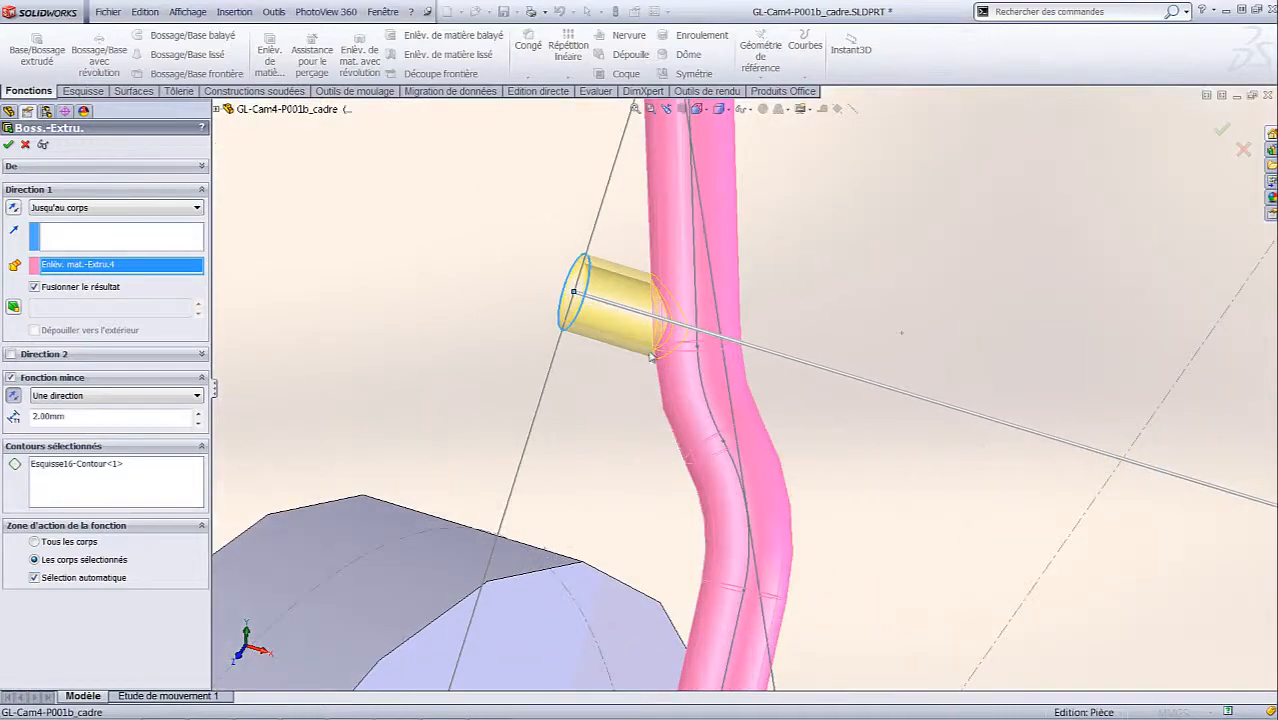
middle_click_drag(688, 320, 611, 249)
scroll(742, 291, "up", 8)
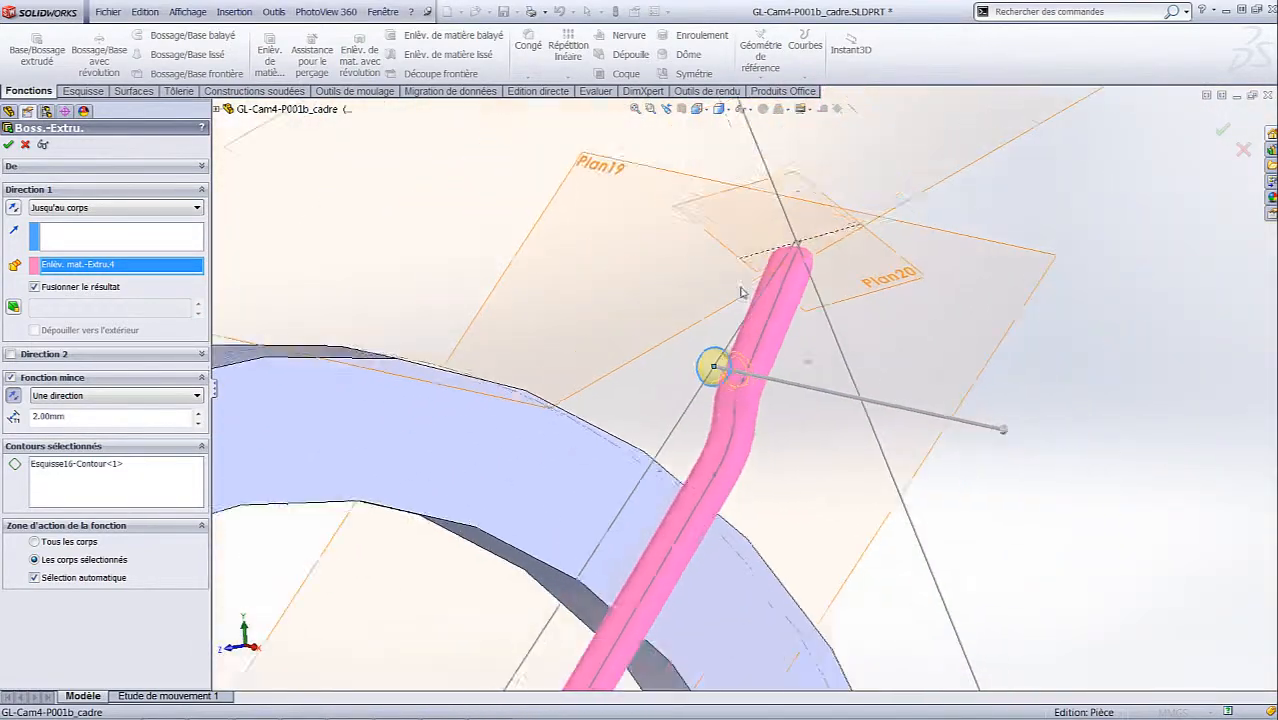
left_click(1221, 130)
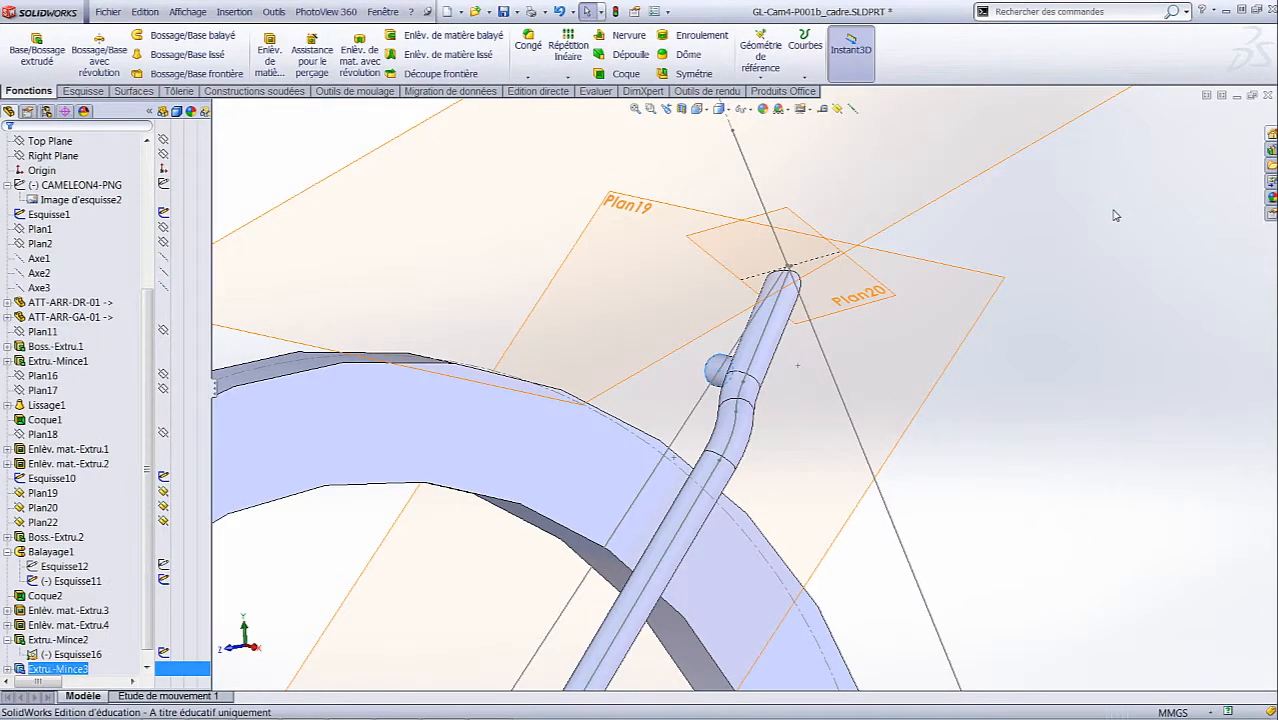
Step: Show the hidden solid bodies ATT-ARR-GA-01 and Boss.-Extru.2
scroll(873, 360, "up", 5)
middle_click_drag(650, 499, 657, 543)
scroll(657, 546, "up", 1)
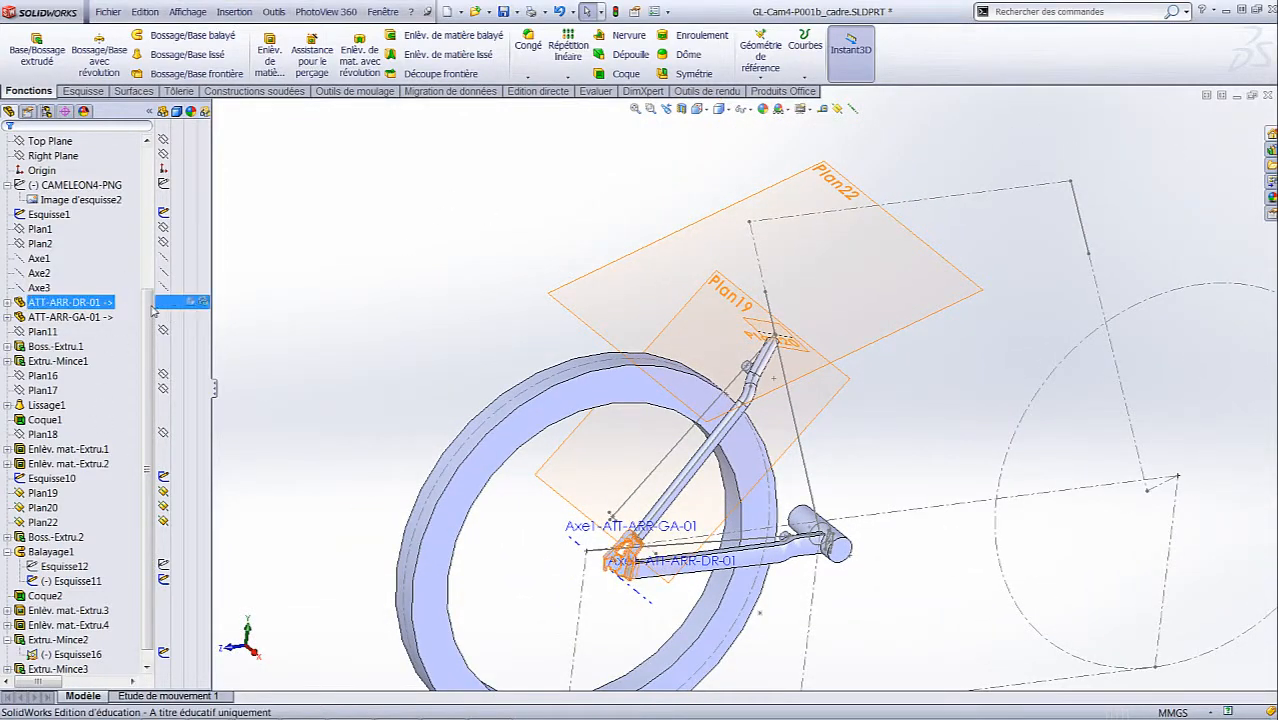
left_click_drag(148, 297, 145, 200)
left_click(172, 214)
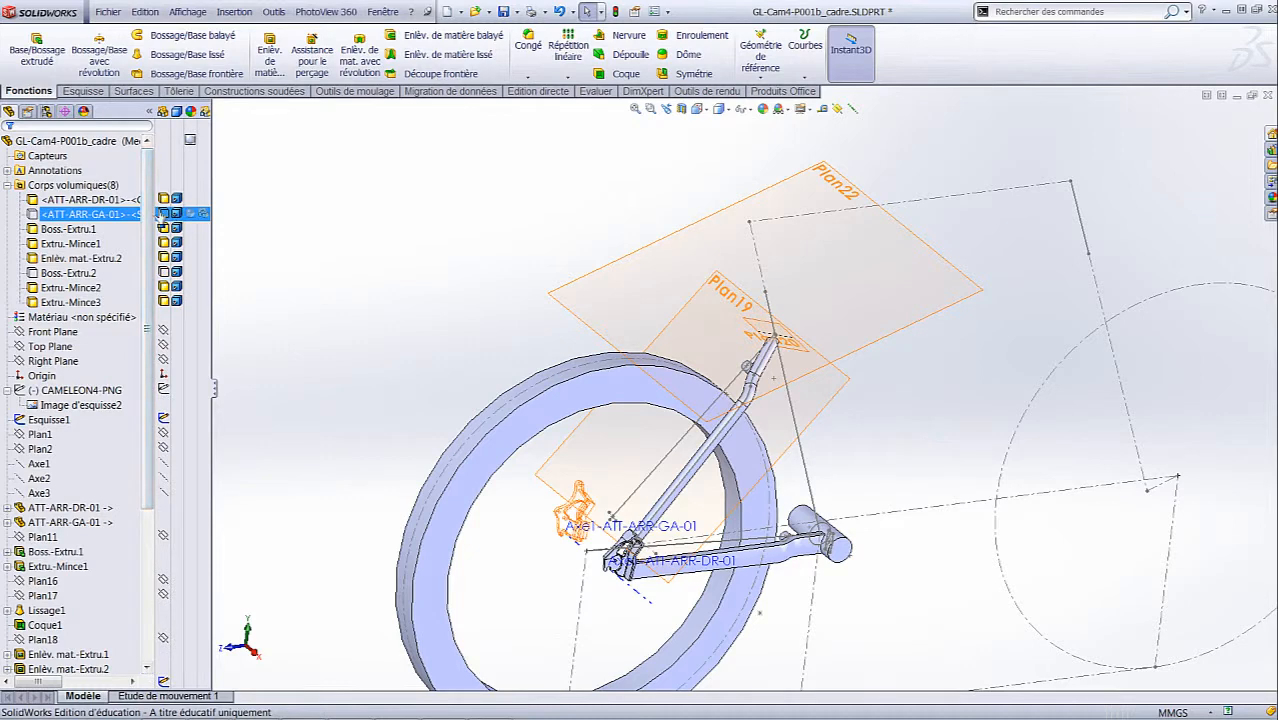
left_click(164, 272)
left_click(321, 251)
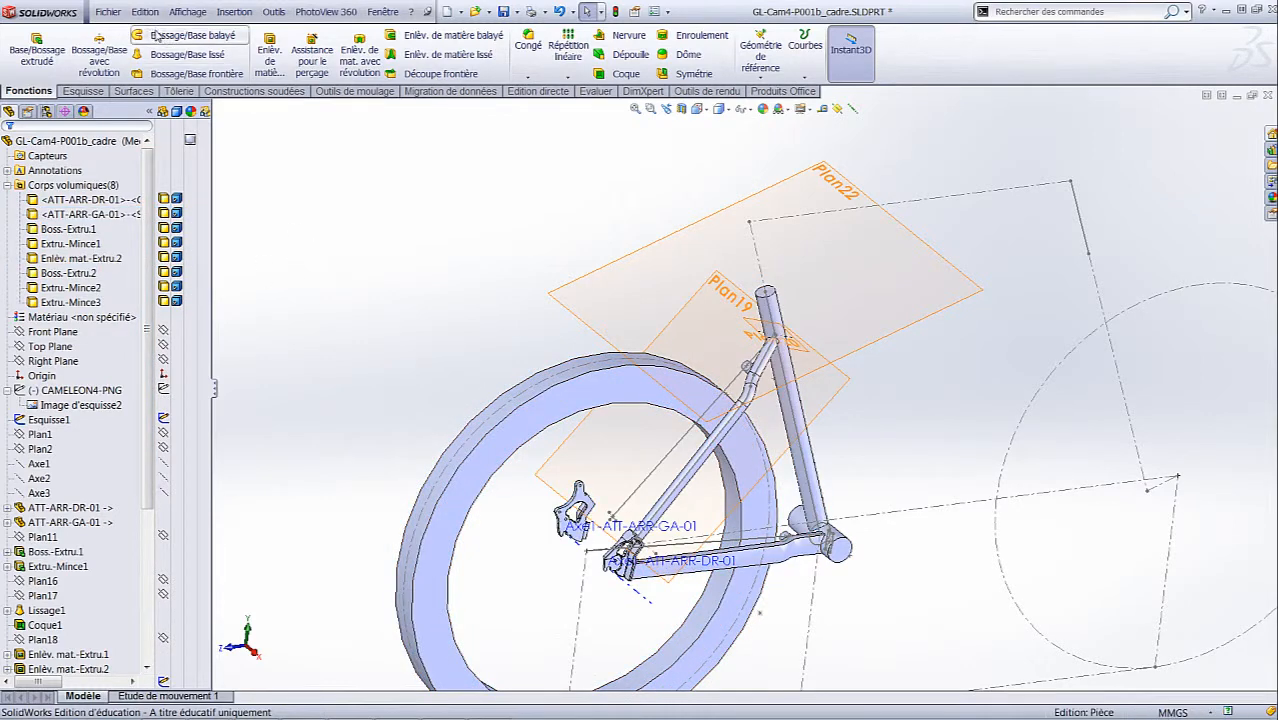
Step: Hide all planes, sketches and axes in the graphics view
left_click(183, 11)
left_click(345, 151)
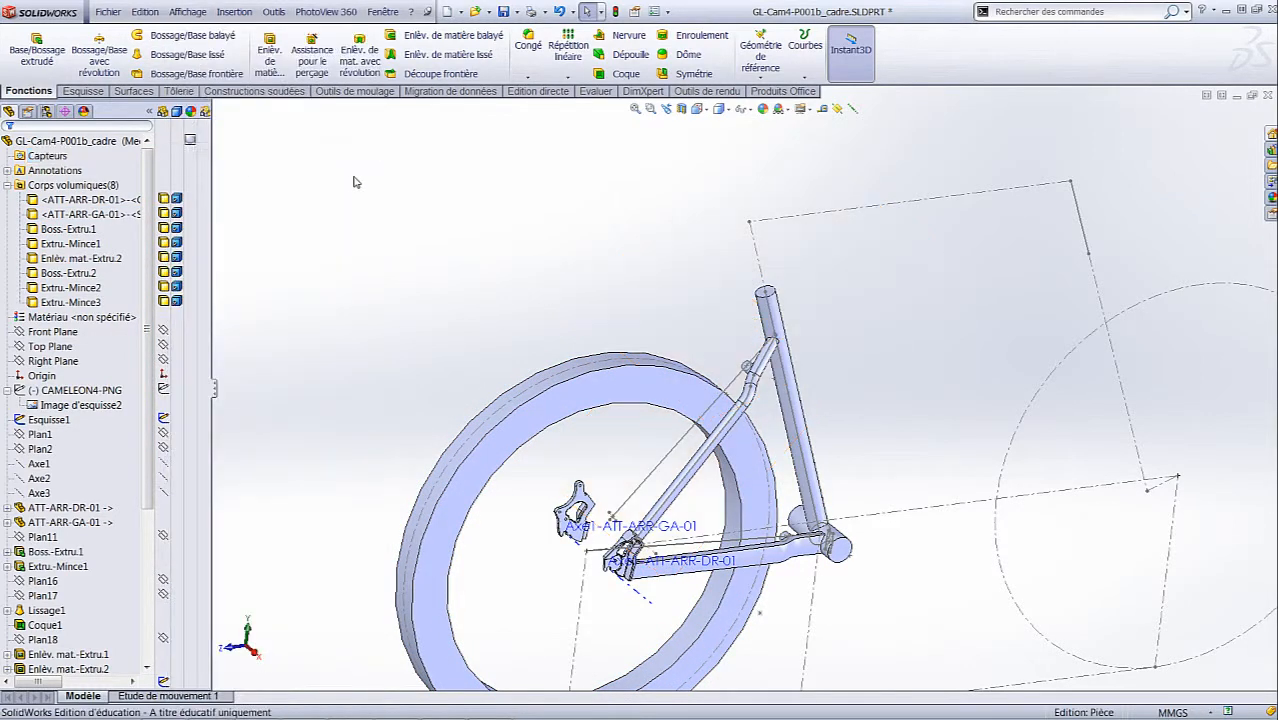
left_click(187, 11)
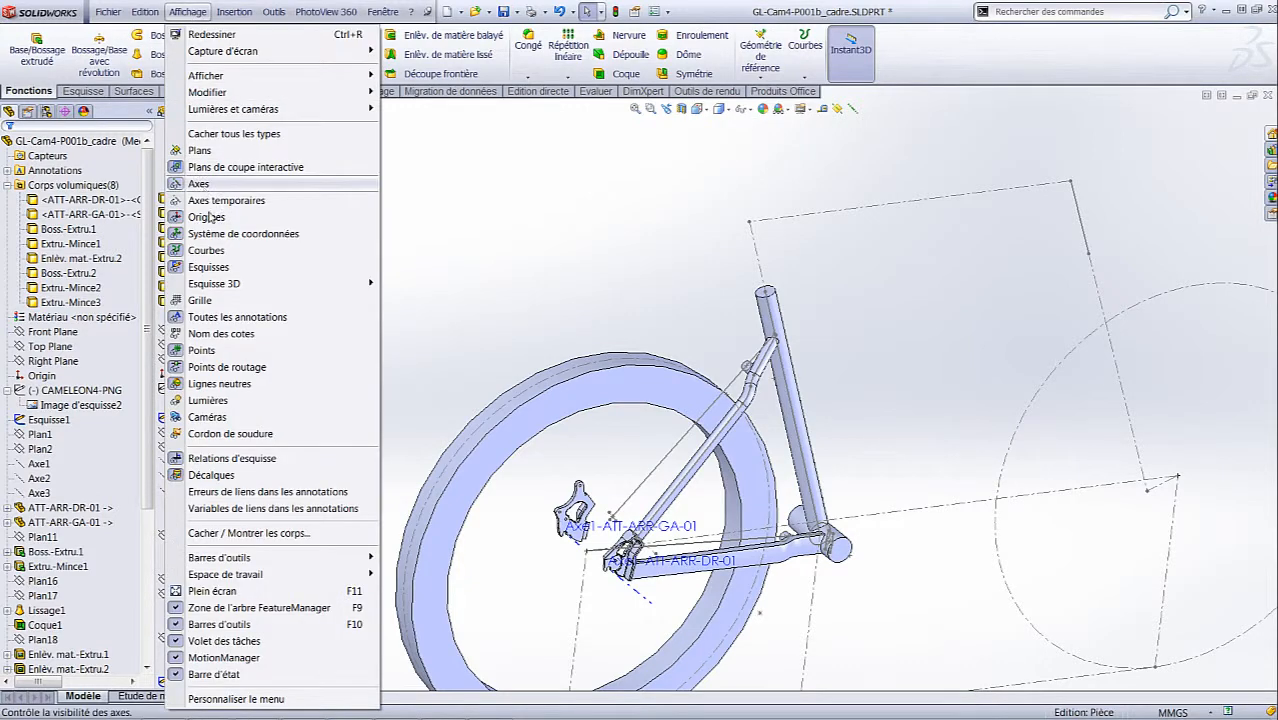
left_click(208, 267)
mouse_move(1026, 544)
middle_mouse_down()
mouse_move(950, 440)
mouse_move(970, 514)
mouse_move(745, 549)
middle_mouse_up()
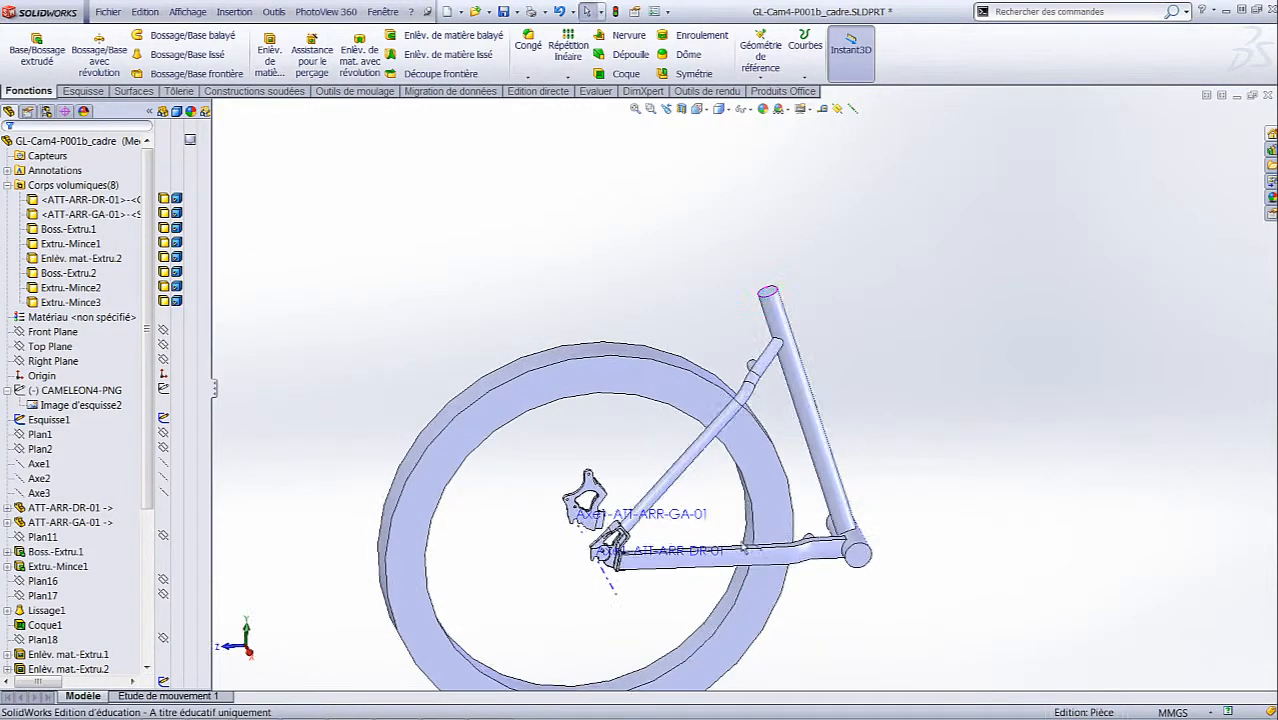
left_click(187, 11)
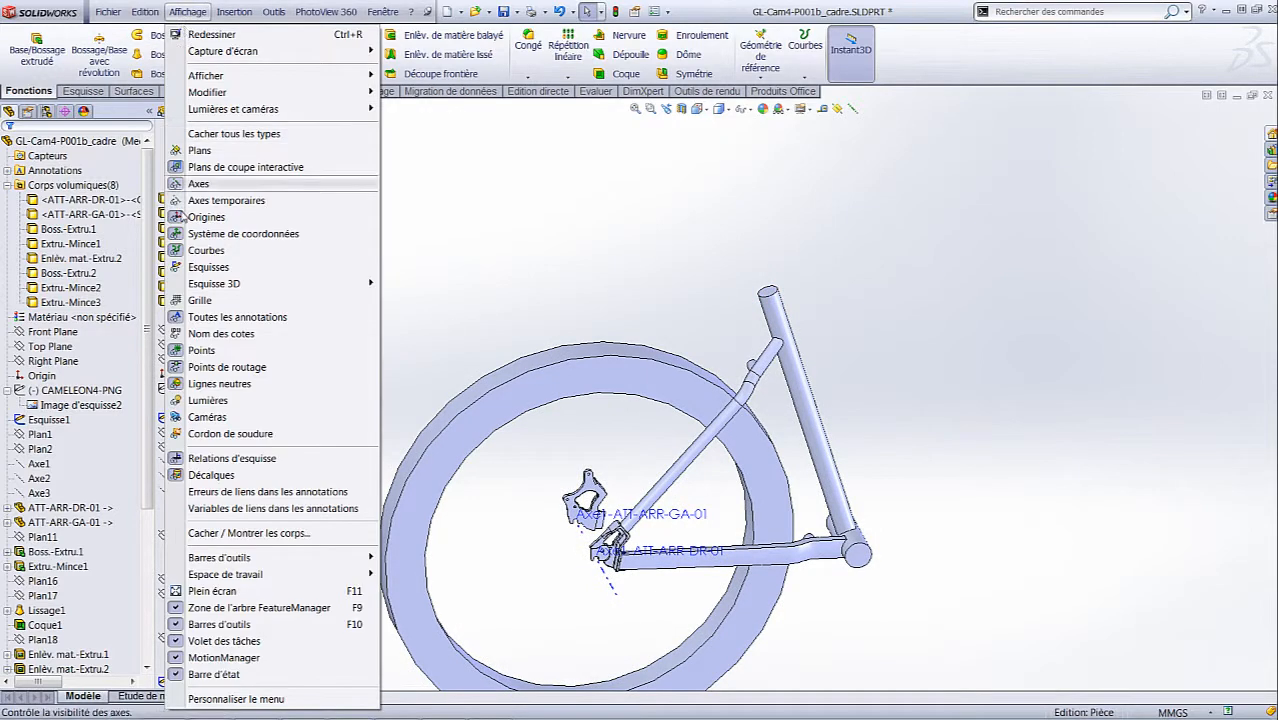
left_click(198, 184)
Step: Start a Symétrie feature with the Right Plane as mirror plane, set up to mirror bodies
middle_click_drag(599, 271, 825, 249)
left_click(688, 78)
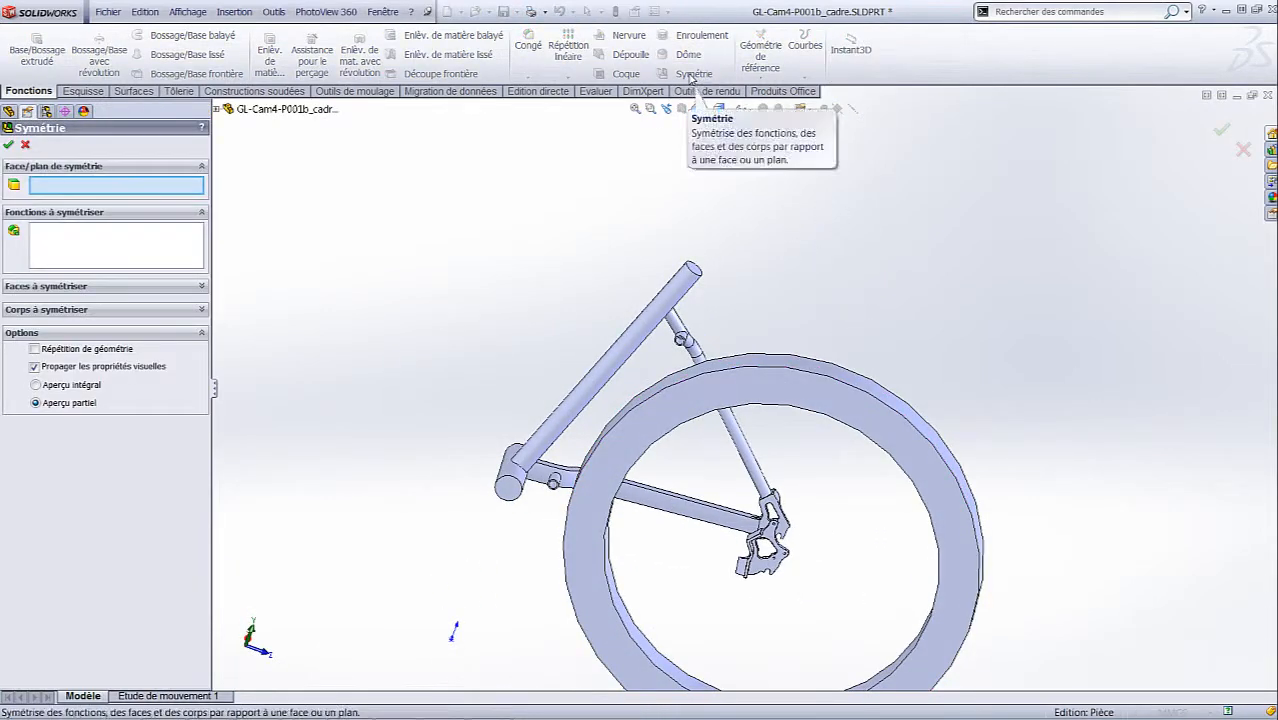
left_click(216, 109)
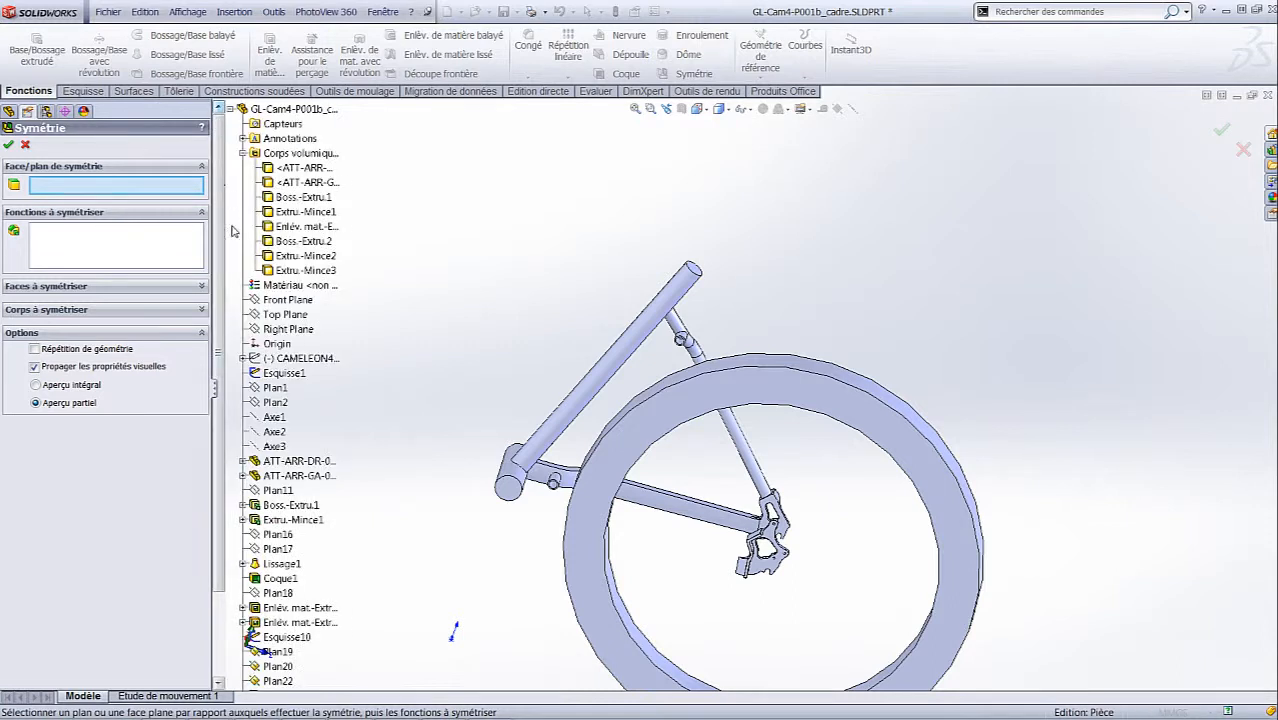
left_click(289, 332)
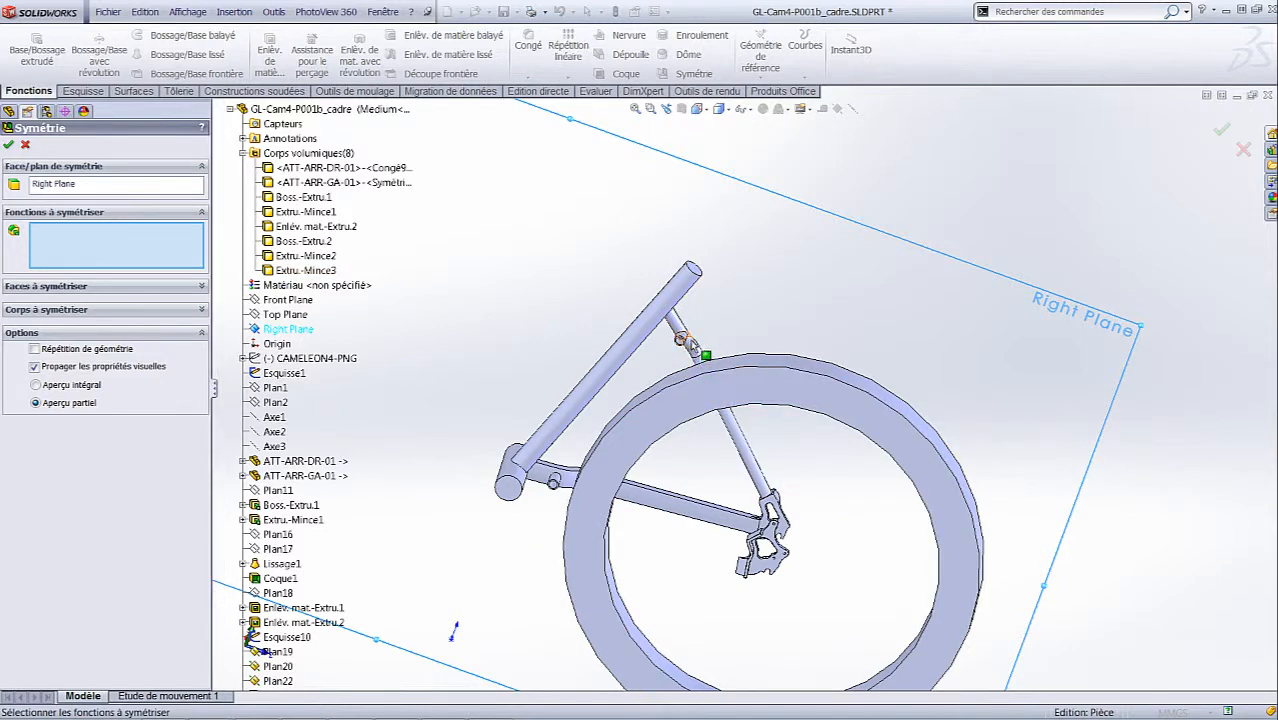
left_click(24, 312)
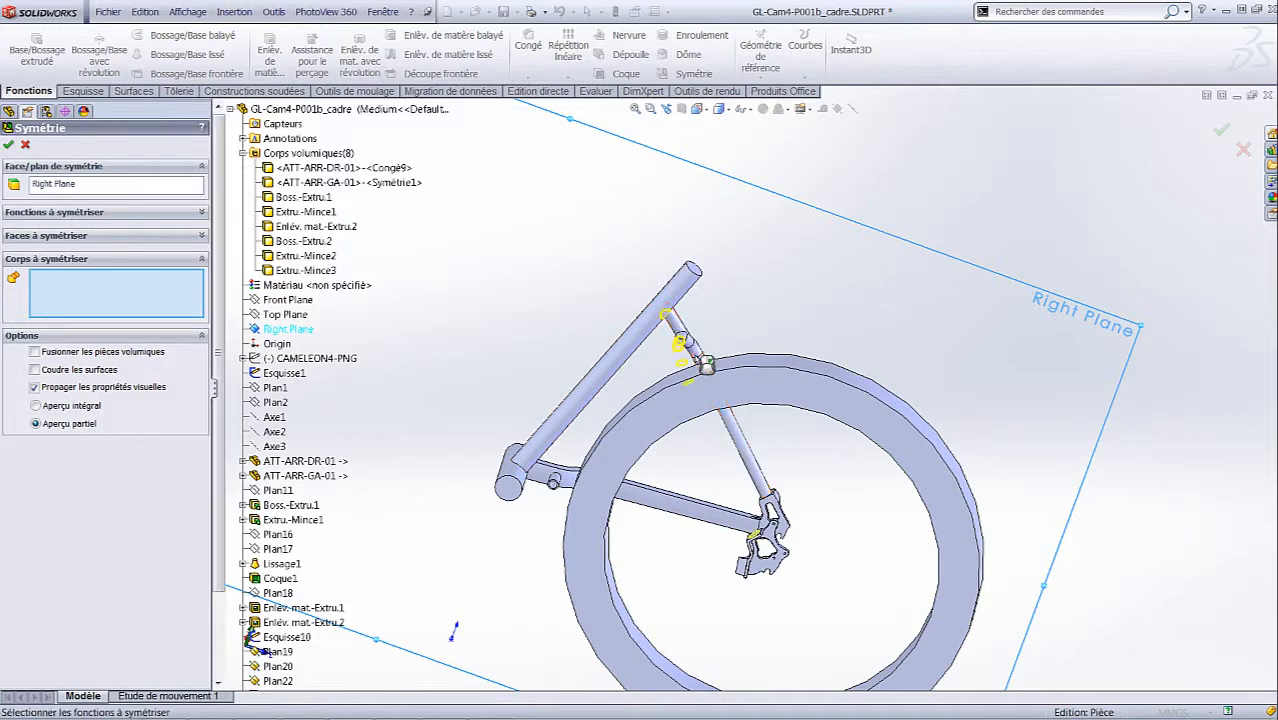
Step: Select the seat stay body, the chainstay body and the small cross tube near the bottom bracket as bodies to mirror
left_click(707, 364)
scroll(703, 395, "down", 5)
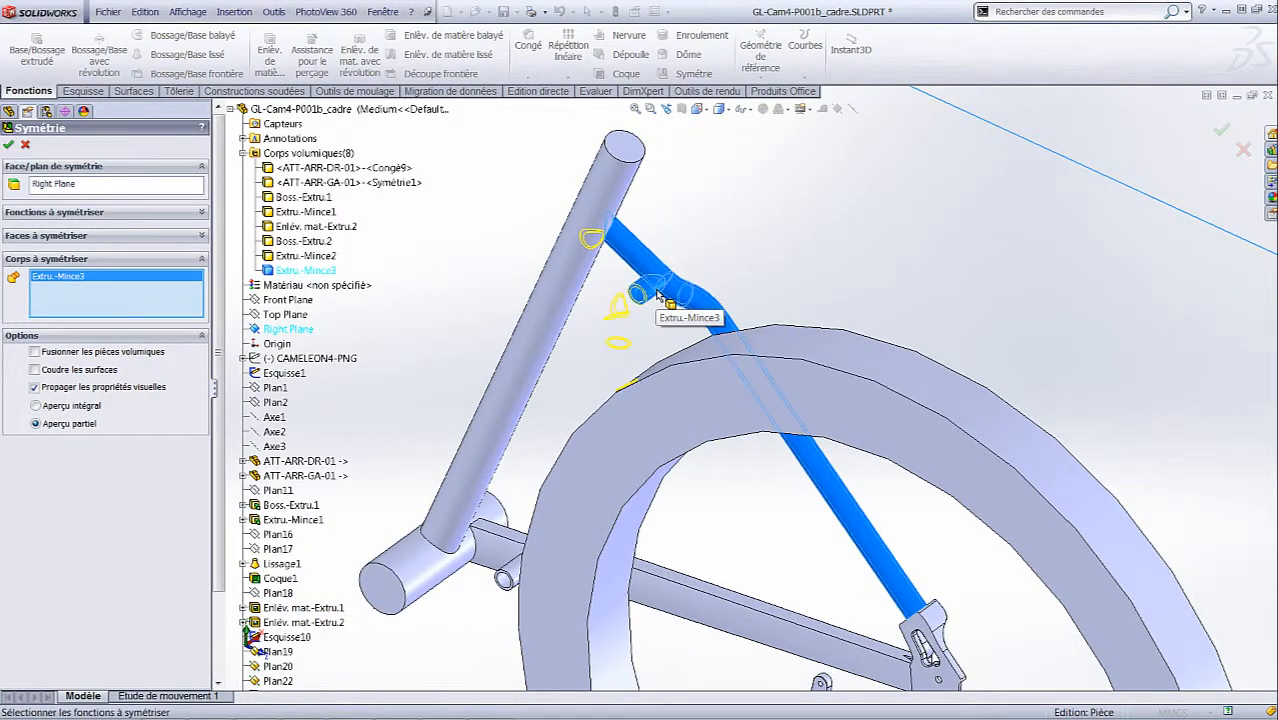
scroll(664, 292, "up", 3)
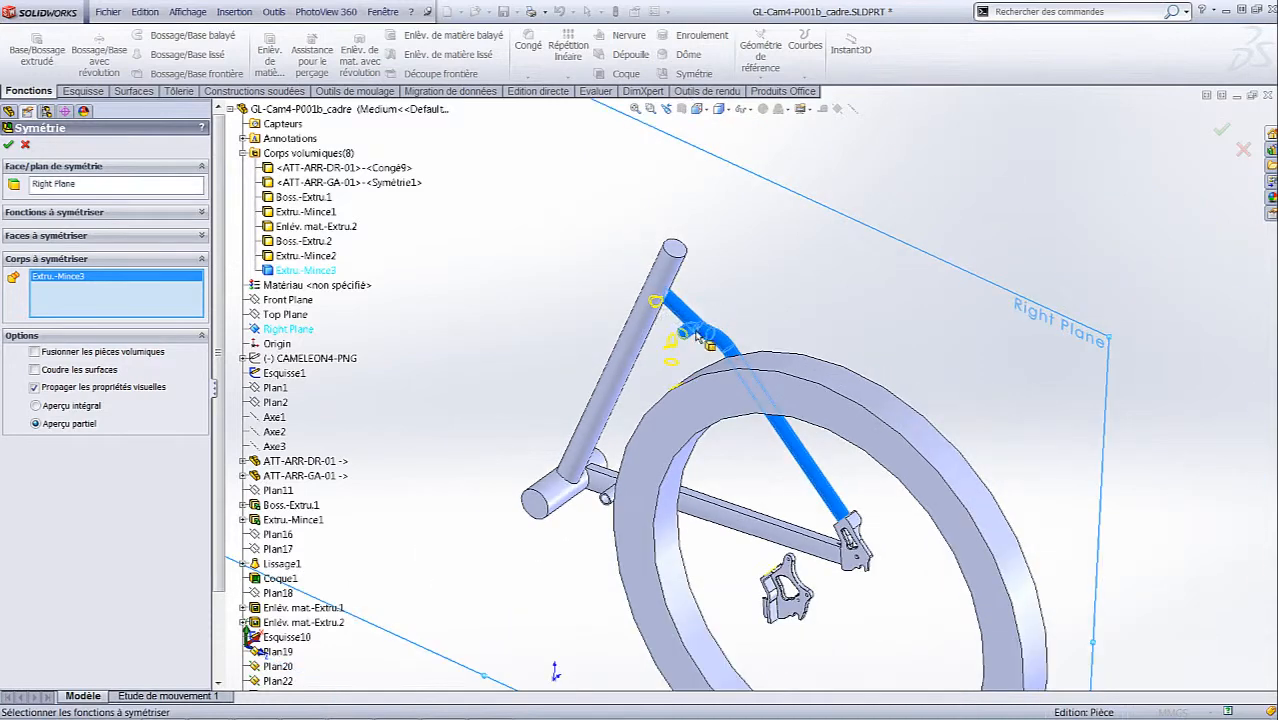
left_click(636, 533)
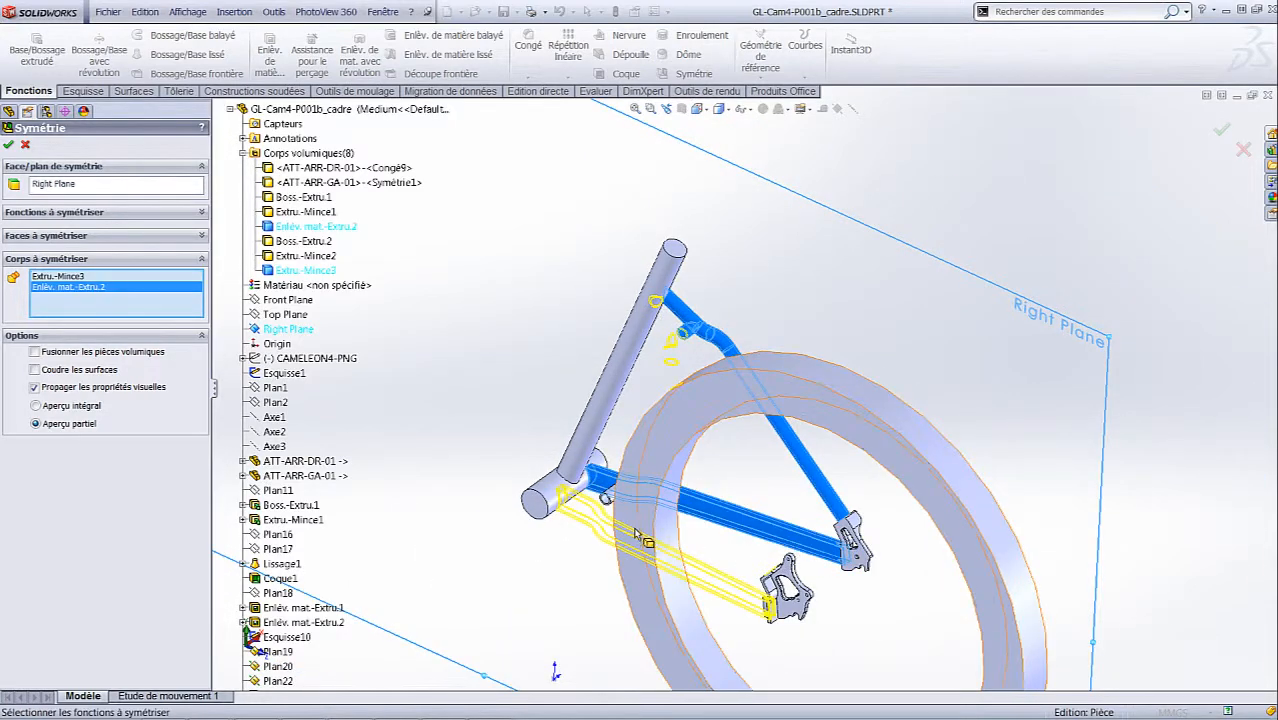
left_click(605, 498)
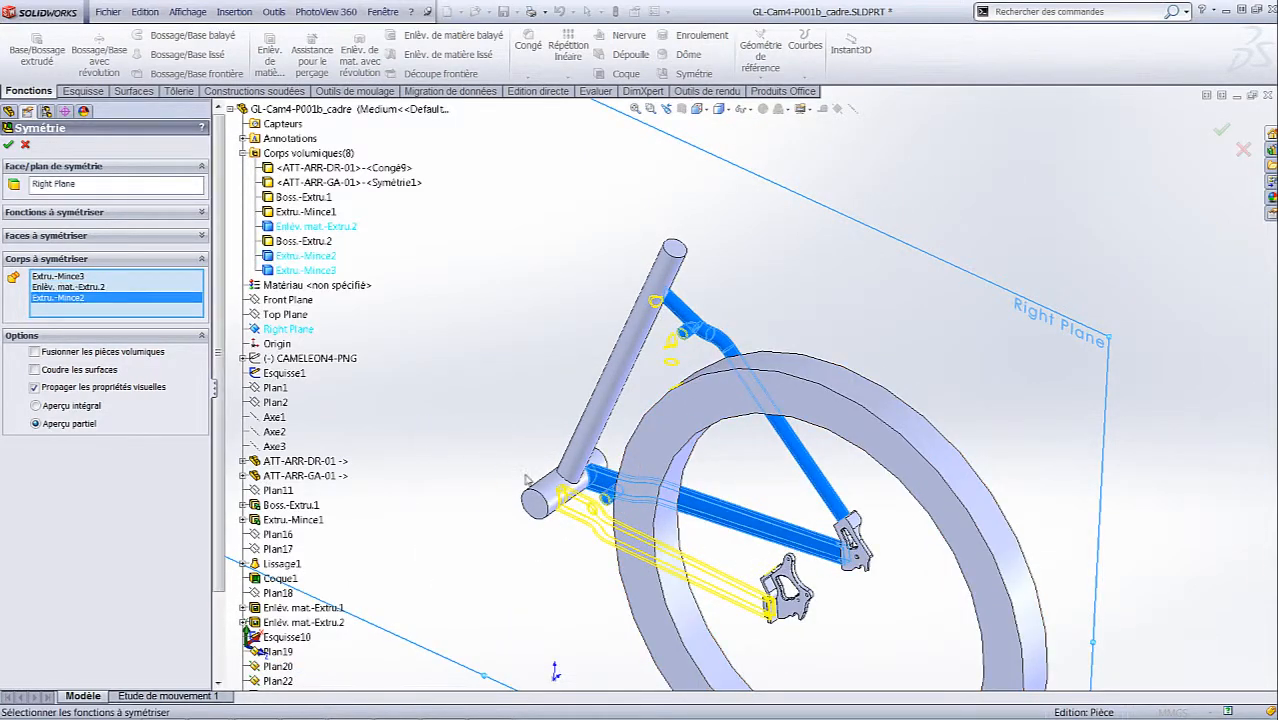
scroll(527, 480, "down", 3)
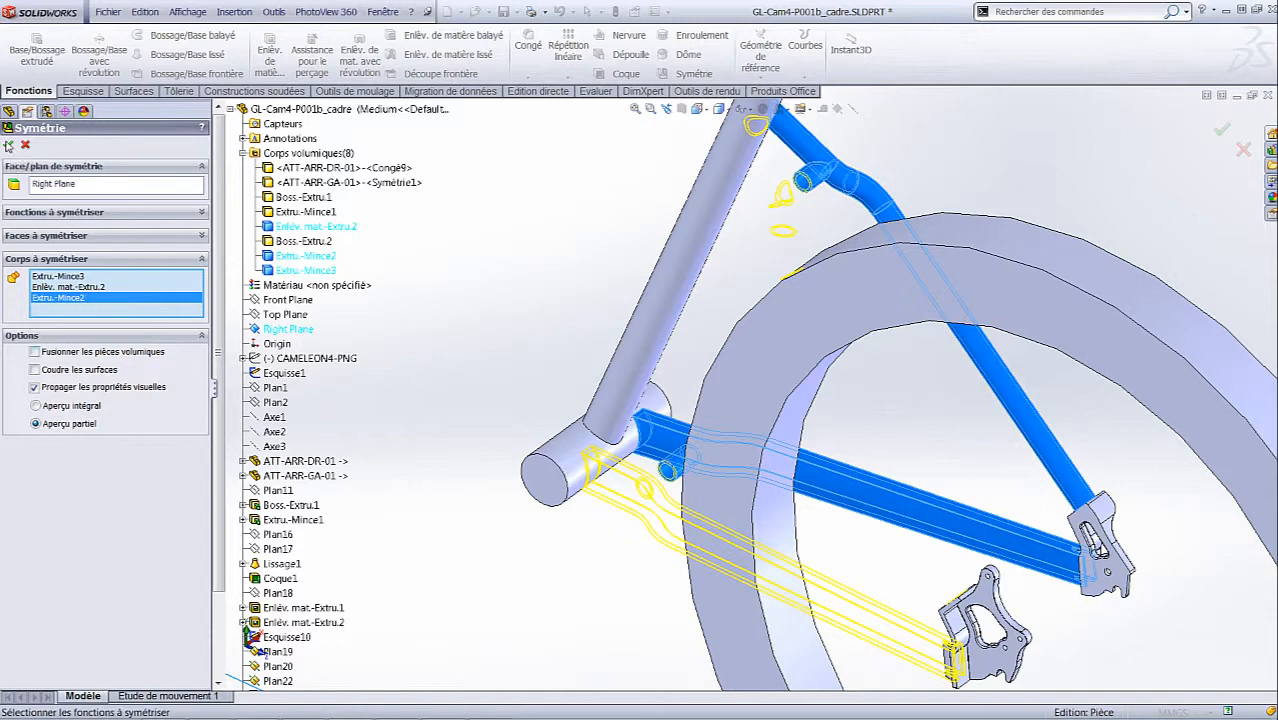
Step: Accept the Right Plane mirror and turn off result merging in the upper cross tube's thin extrusion, Extru.-Mince3
left_click(9, 146)
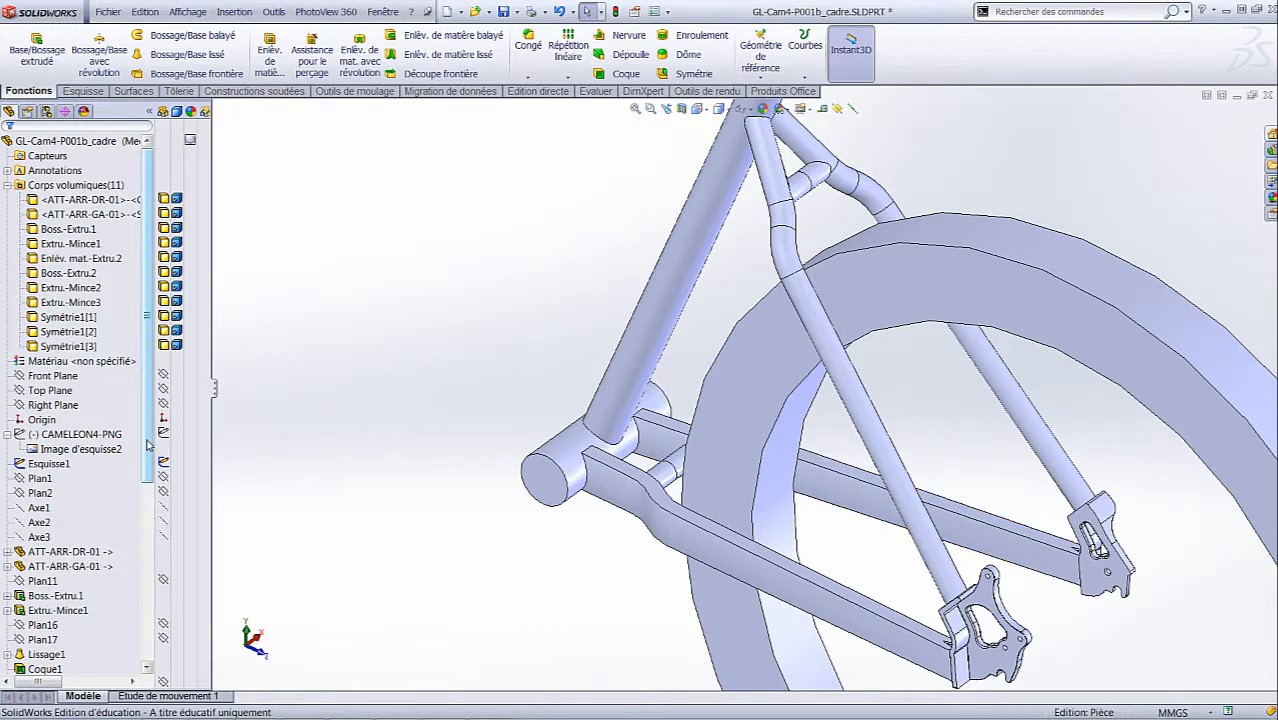
left_click_drag(148, 445, 148, 630)
left_click(57, 640)
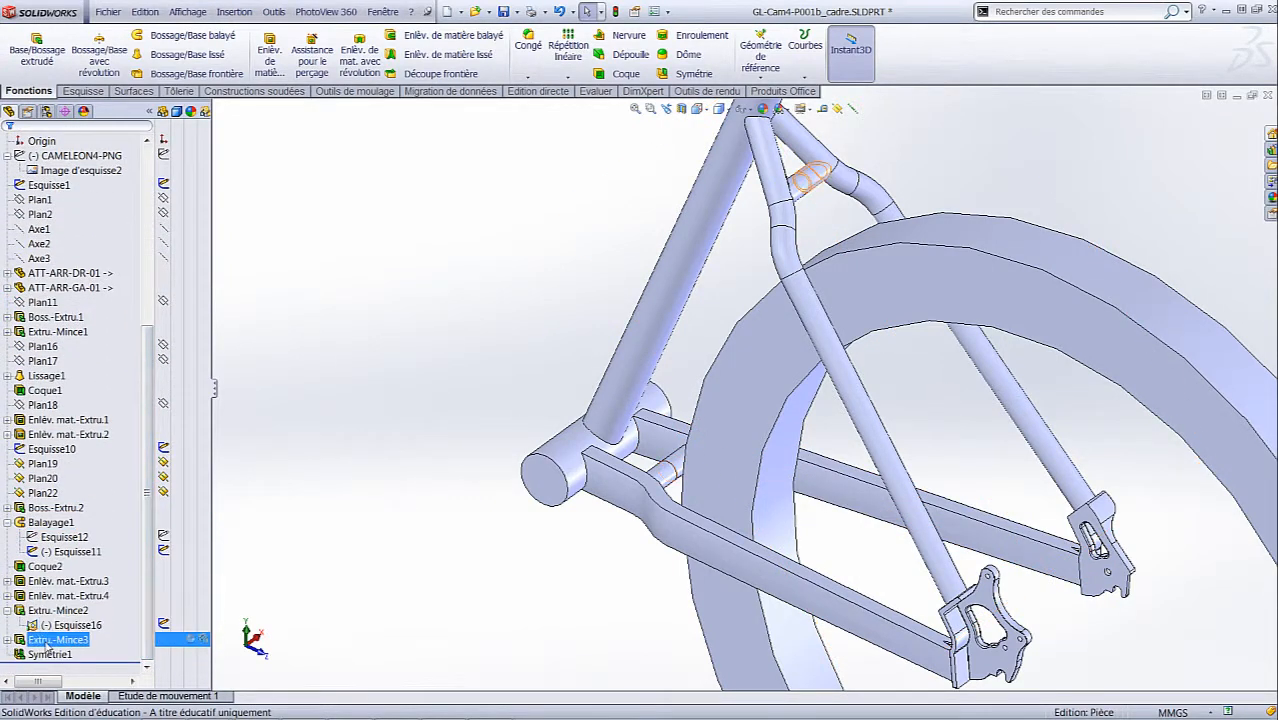
left_click(46, 645)
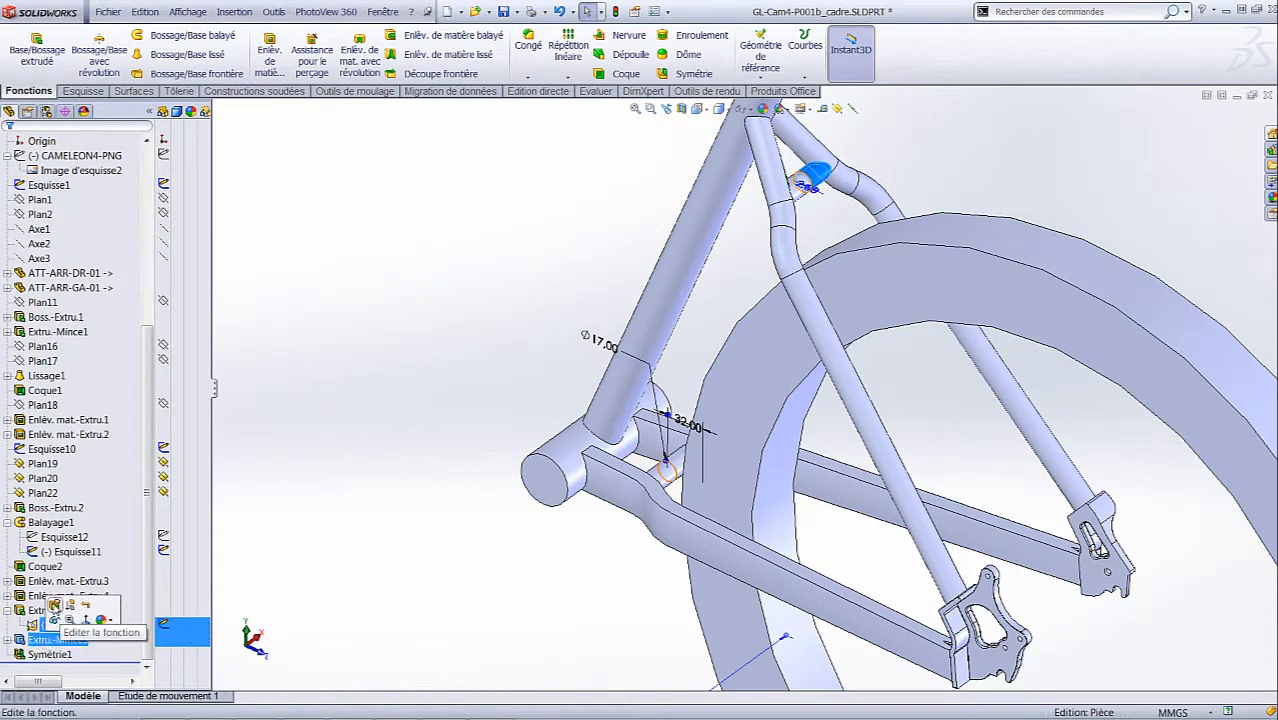
left_click(55, 606)
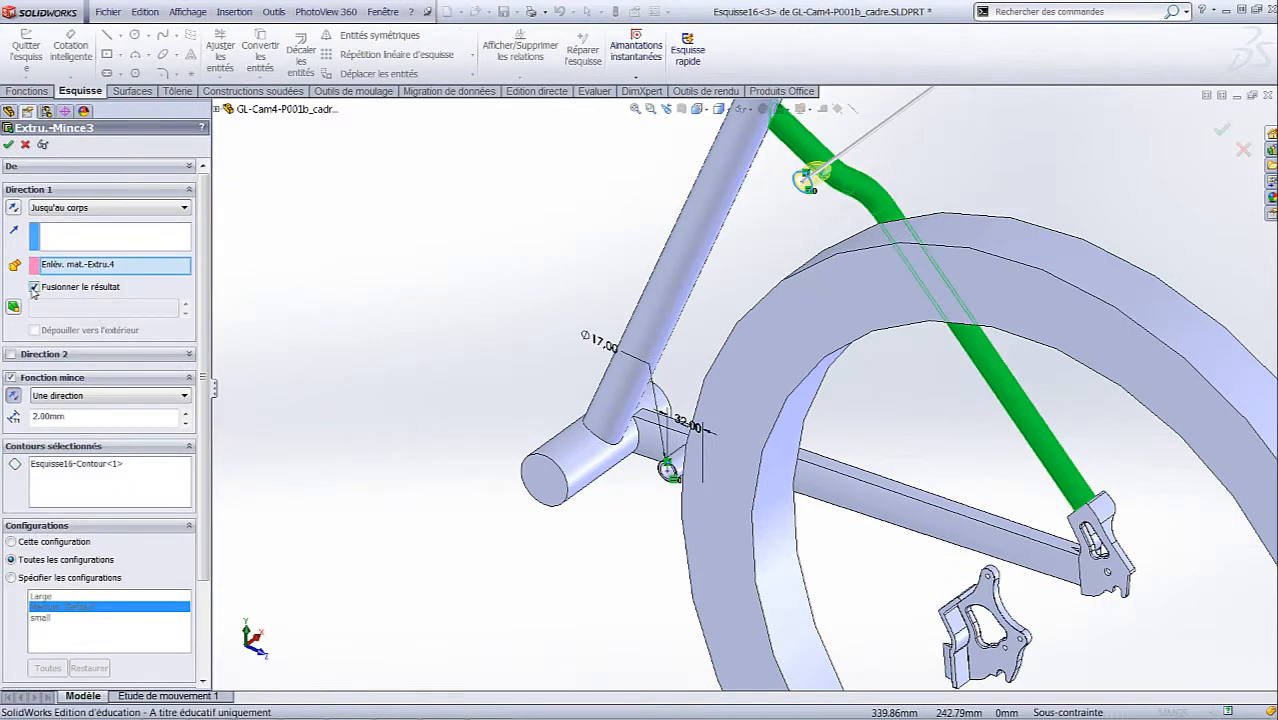
left_click(34, 287)
left_click(9, 146)
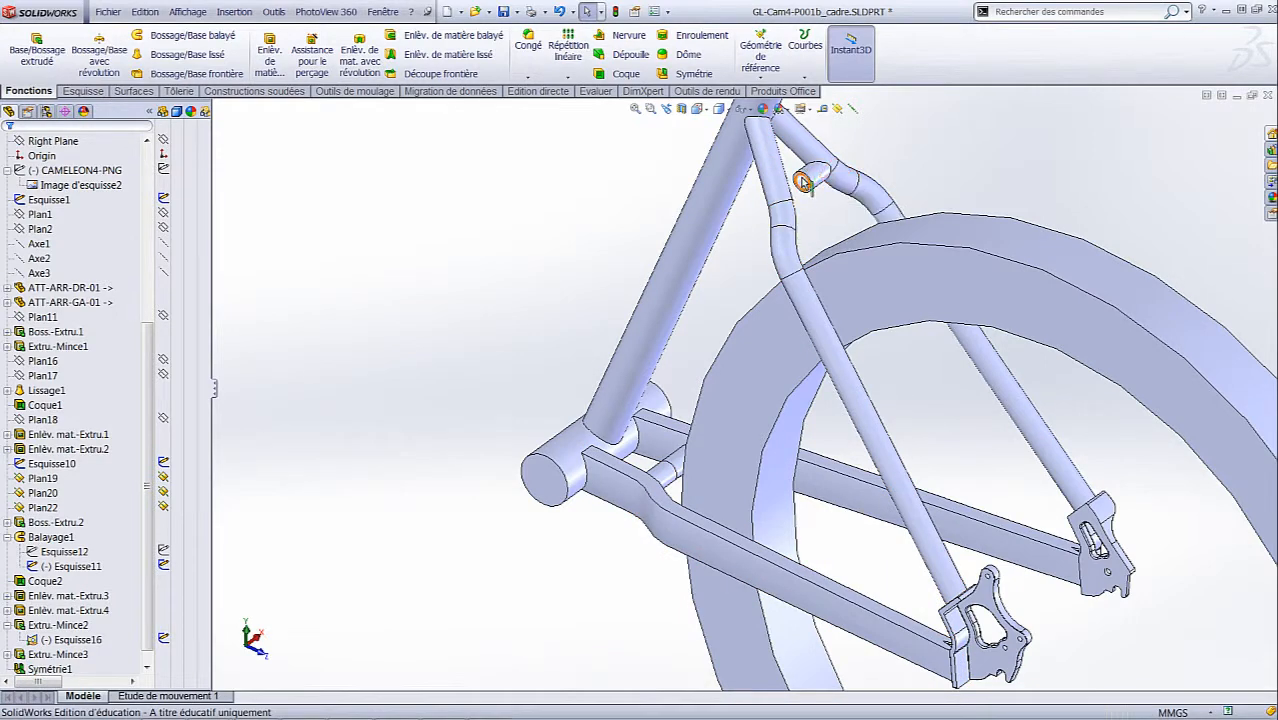
Step: Edit the Symétrie1 mirror so the separate upper cross tube body, Extru.-Mince3, is among the bodies to mirror
left_click(147, 667)
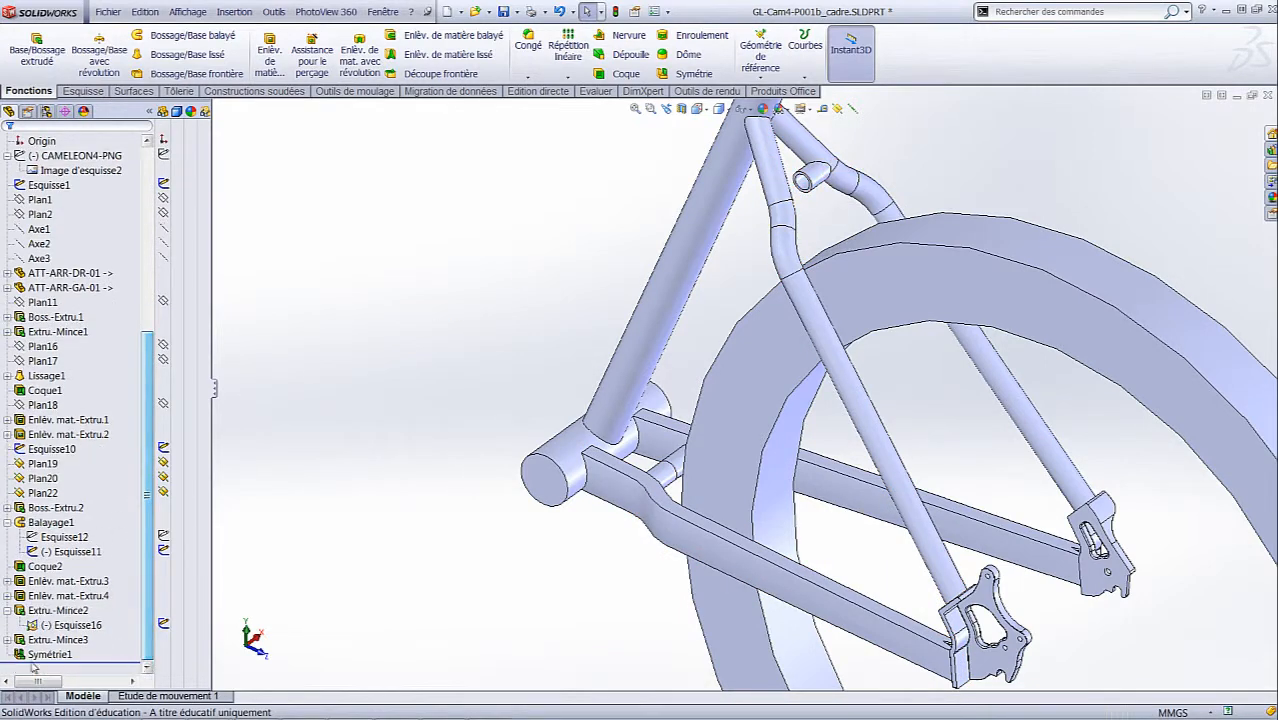
left_click(45, 655)
left_click(47, 621)
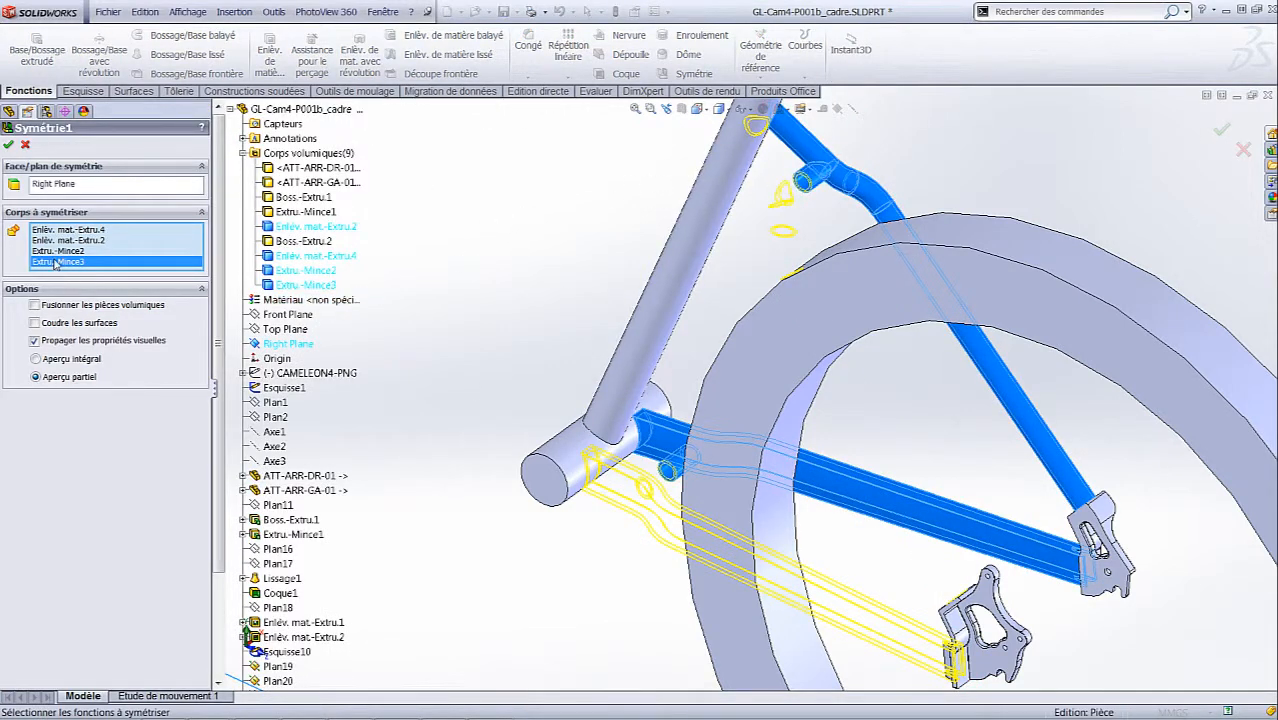
left_click(7, 146)
Step: Examine the junction of the two seat stays with the seat tube and the upper cross tube between them
middle_click_drag(573, 240, 571, 214)
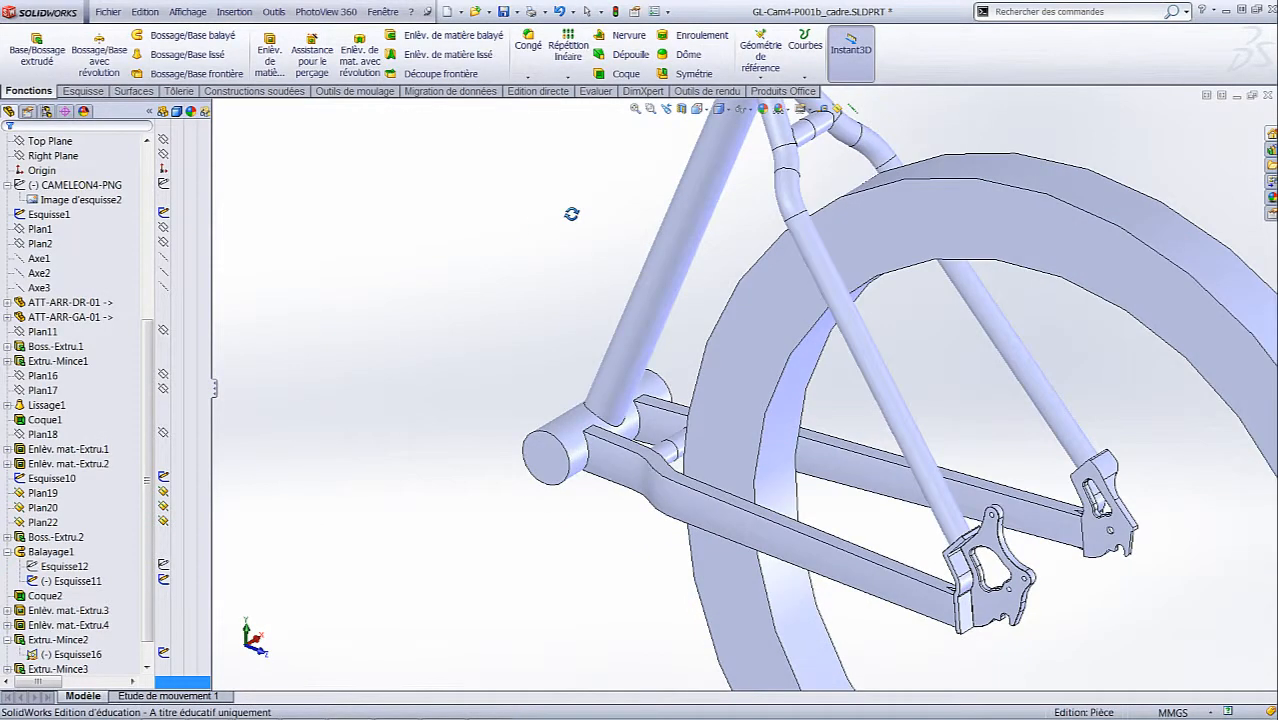
scroll(1013, 342, "up", 3)
scroll(950, 268, "down", 1)
middle_click_drag(784, 229, 709, 214)
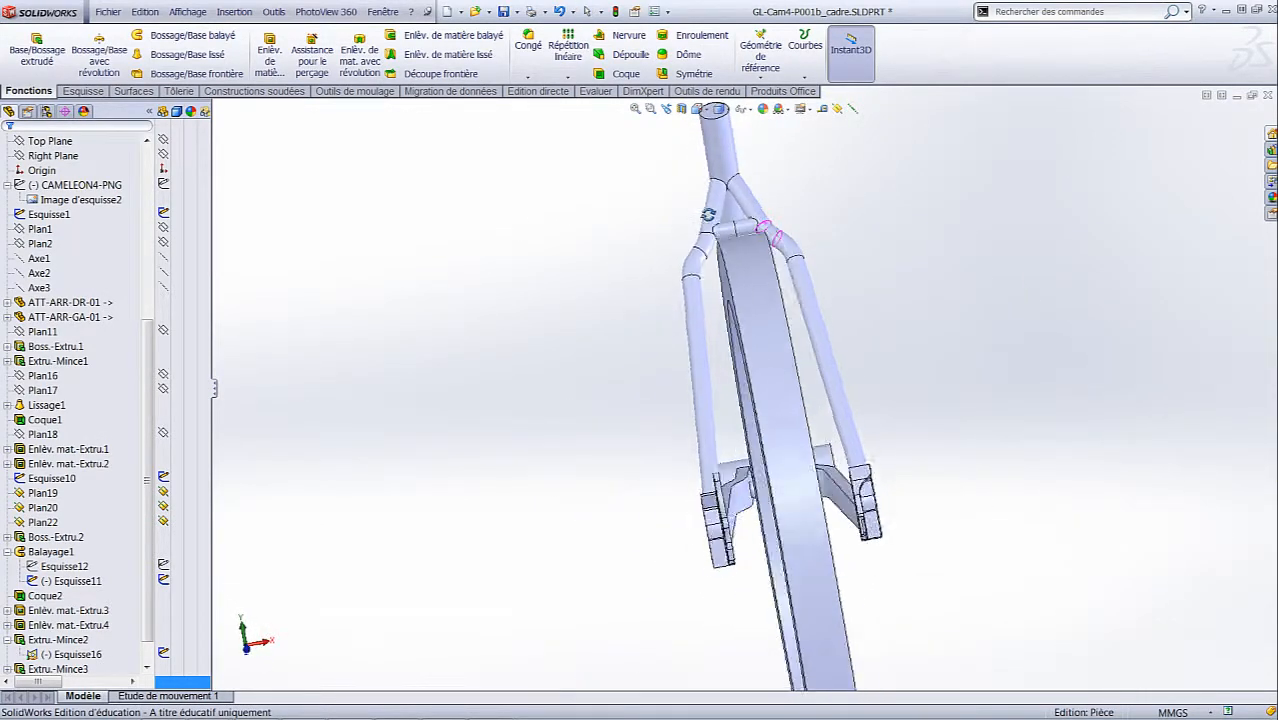
scroll(745, 208, "down", 6)
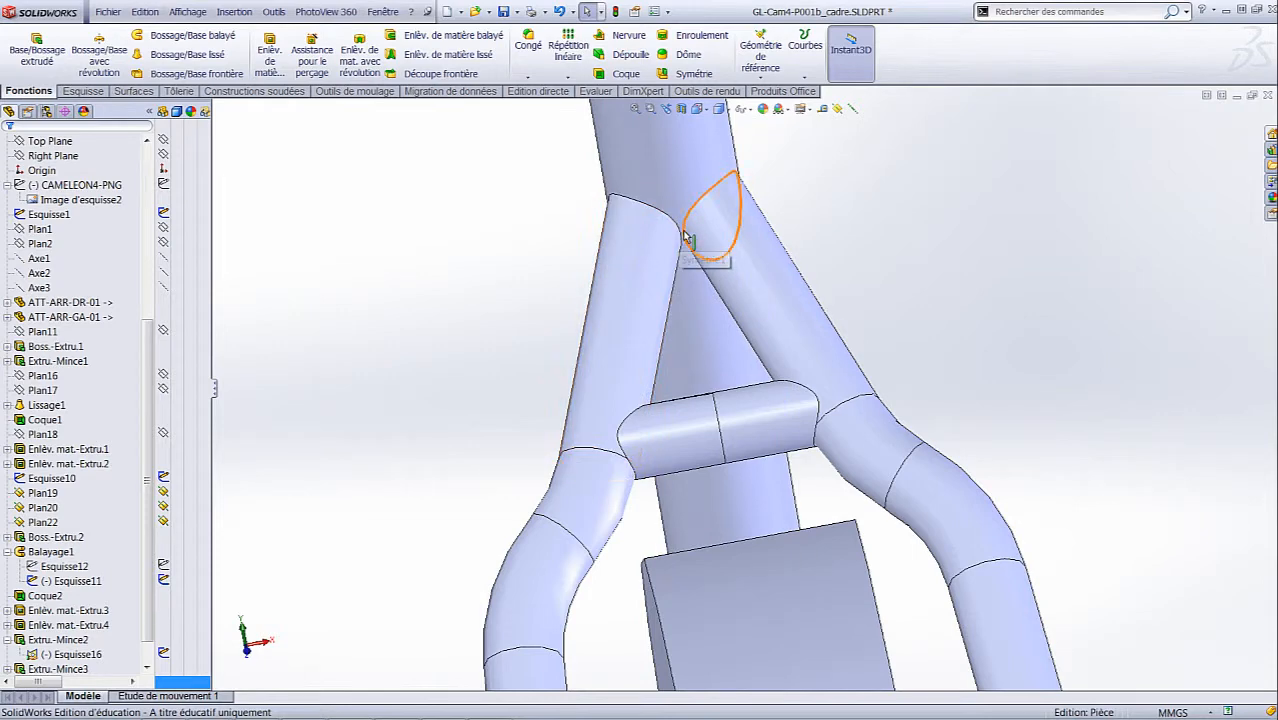
scroll(685, 257, "down", 5)
scroll(719, 280, "up", 2)
scroll(695, 273, "up", 1)
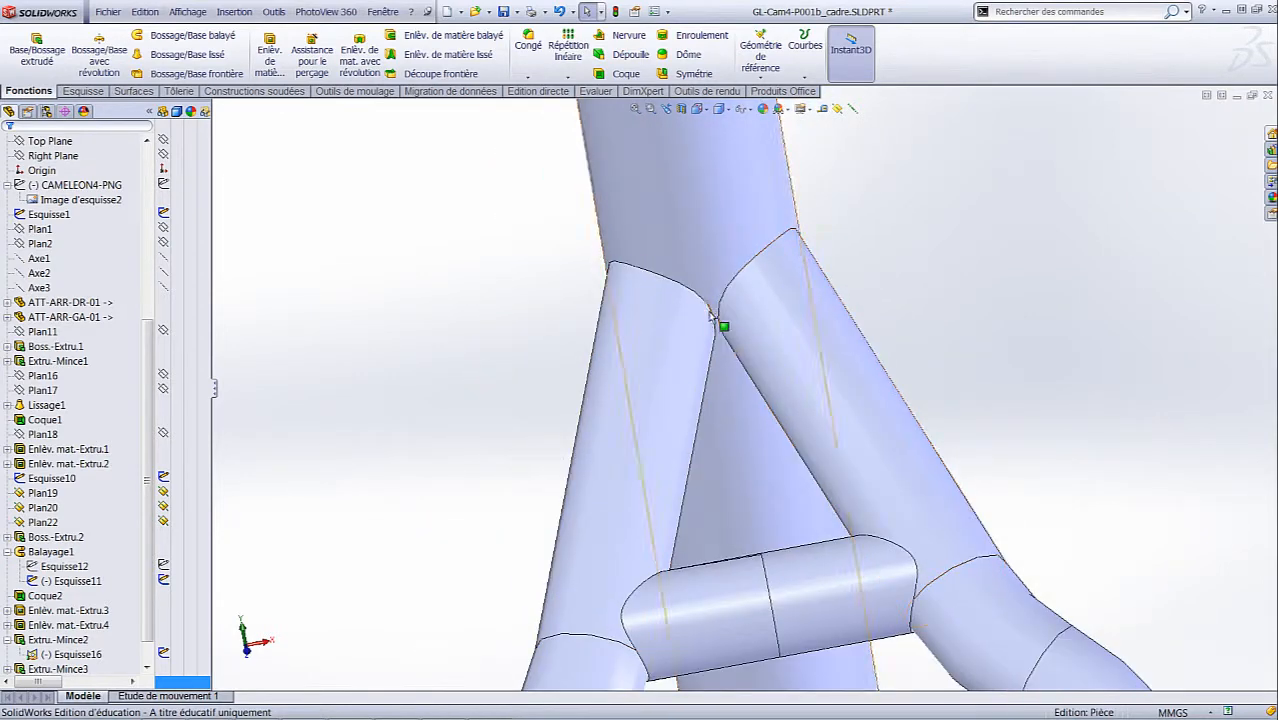
scroll(915, 375, "up", 4)
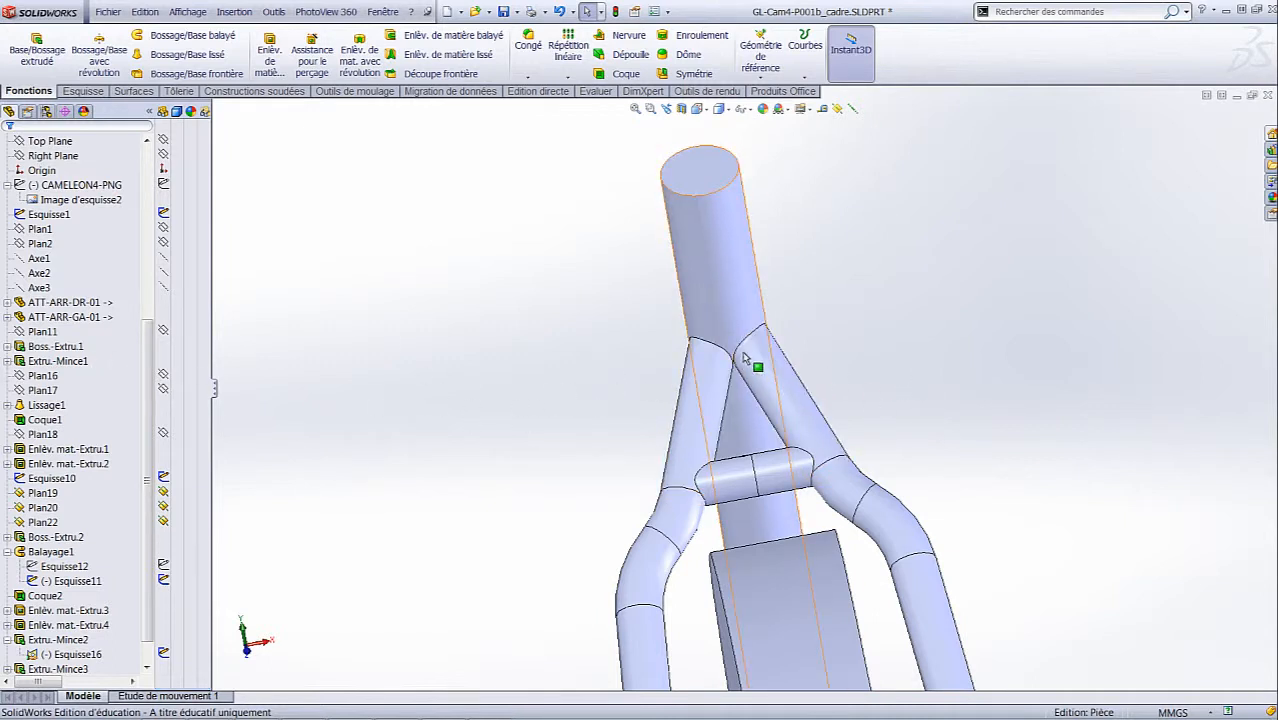
scroll(1018, 388, "up", 5)
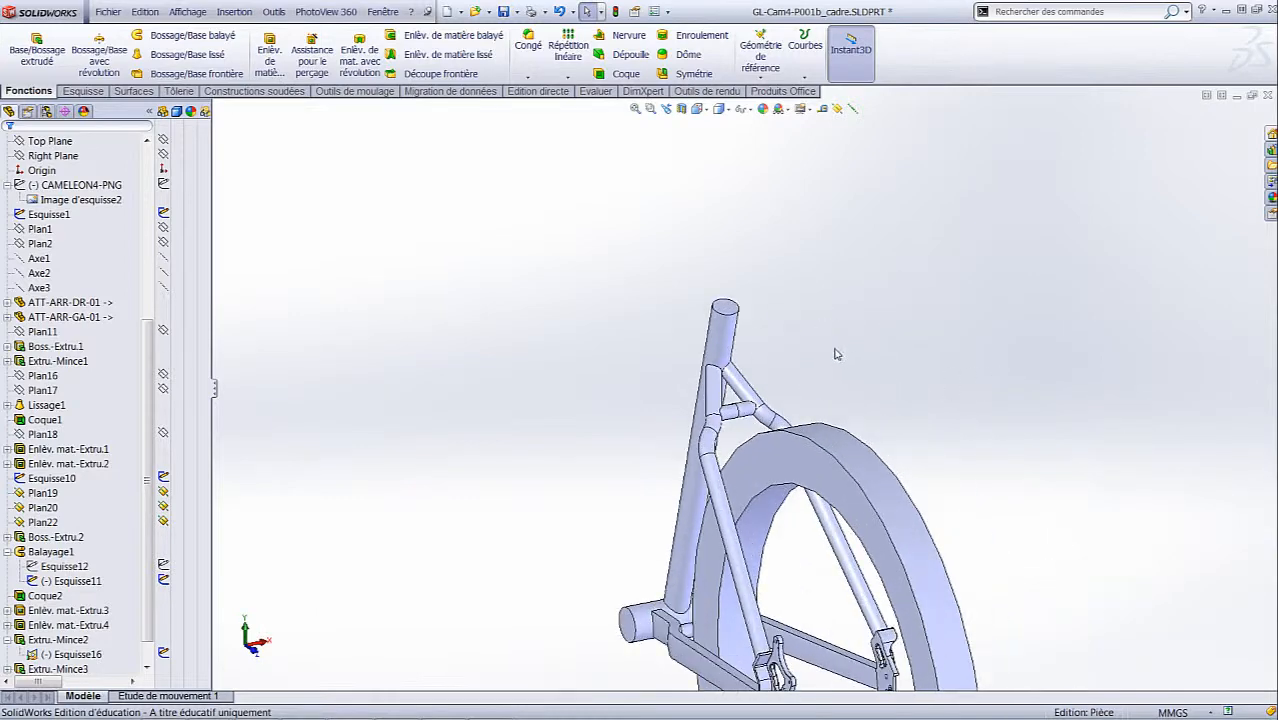
Step: Combine the two halves of the upper cross tube, Extru.-Mince3 and Symétrie1[4], with the Ajouter operation
left_click(537, 91)
left_click(447, 45)
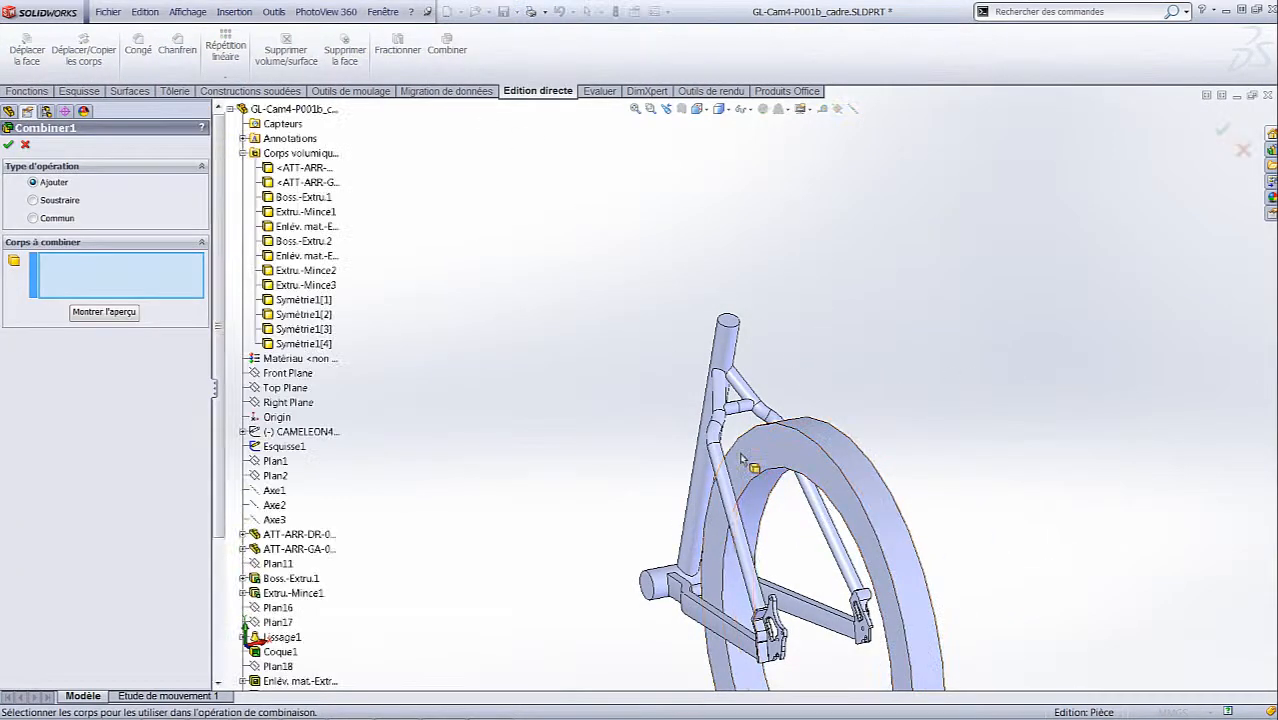
scroll(737, 400, "down", 2)
left_click(737, 400)
left_click(712, 402)
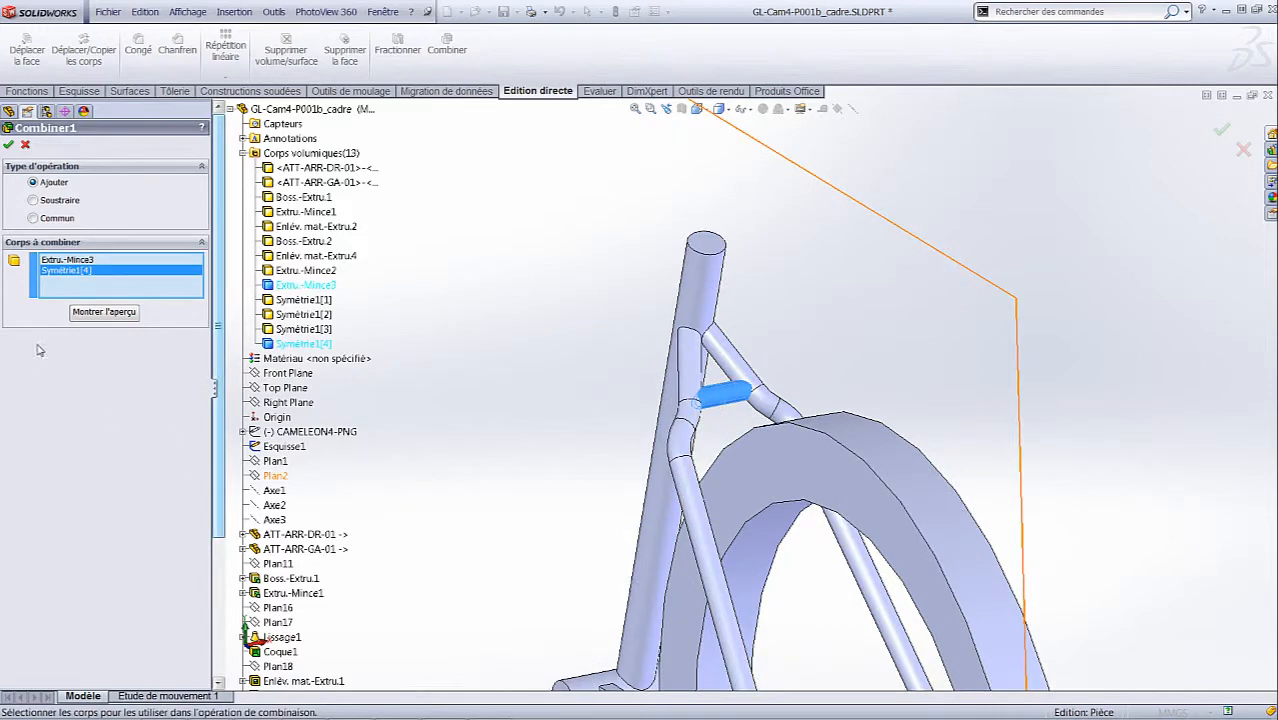
left_click(10, 146)
Step: Combine the two halves of the lower cross tube between the chainstays, Extru.-Mince2 and Symétrie1[3], with the Ajouter operation
scroll(580, 403, "up", 2)
scroll(648, 600, "down", 4)
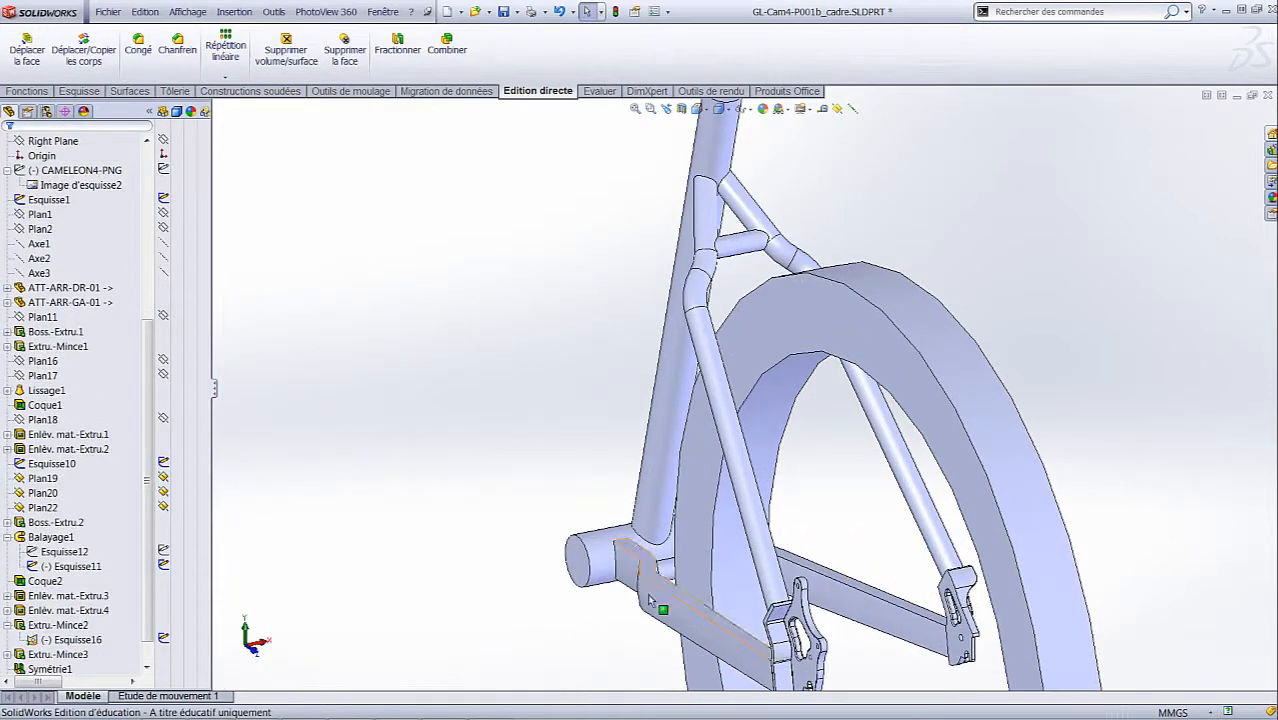
middle_click_drag(672, 596, 750, 645)
left_click(446, 44)
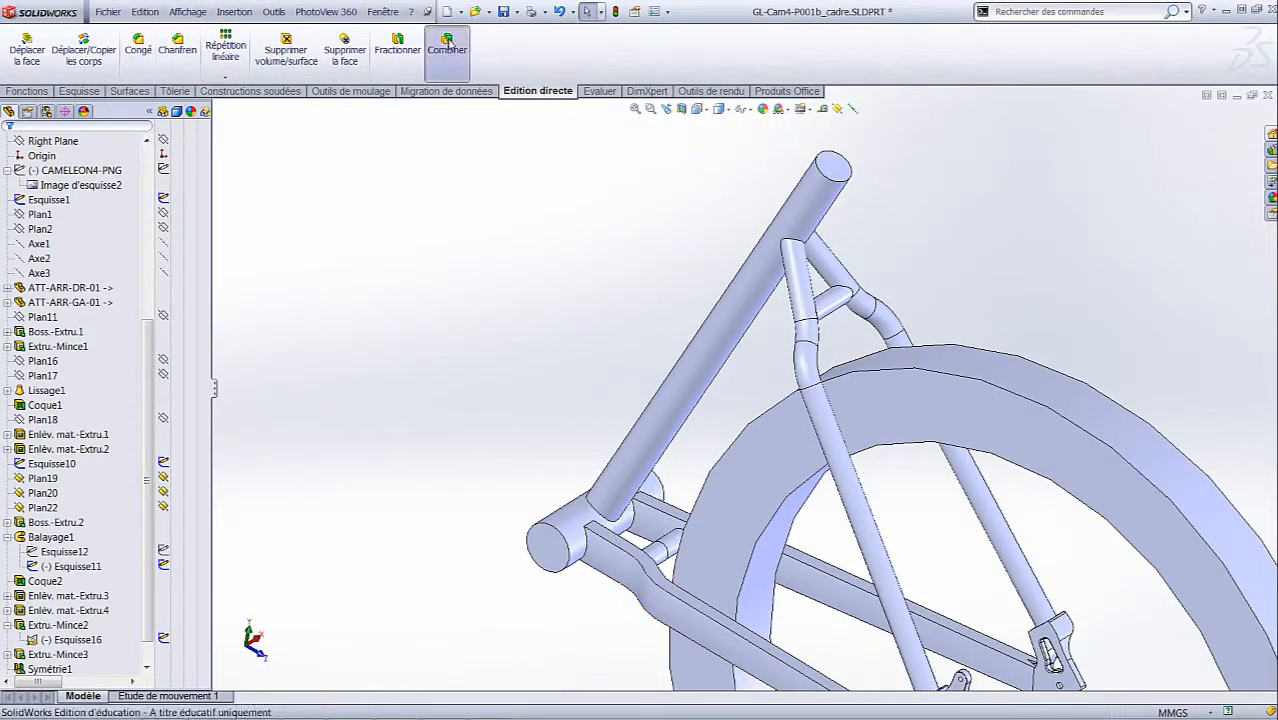
left_click(668, 556)
left_click(664, 558)
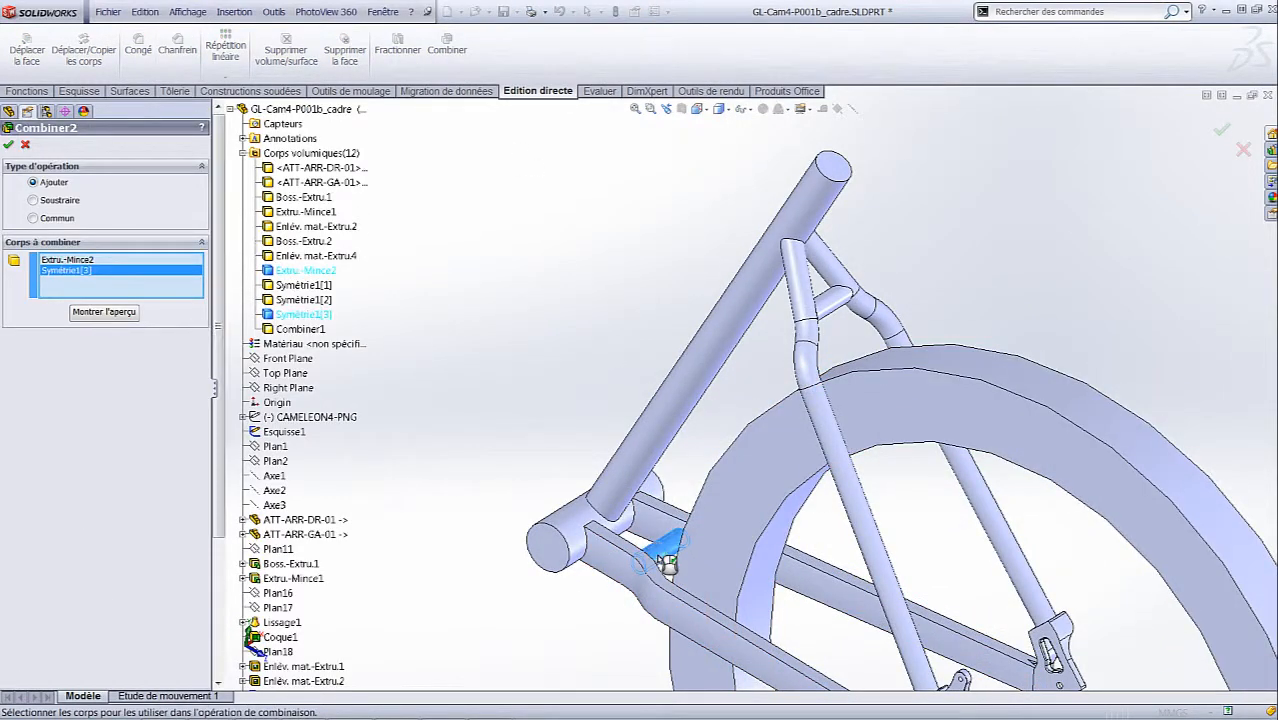
left_click(9, 146)
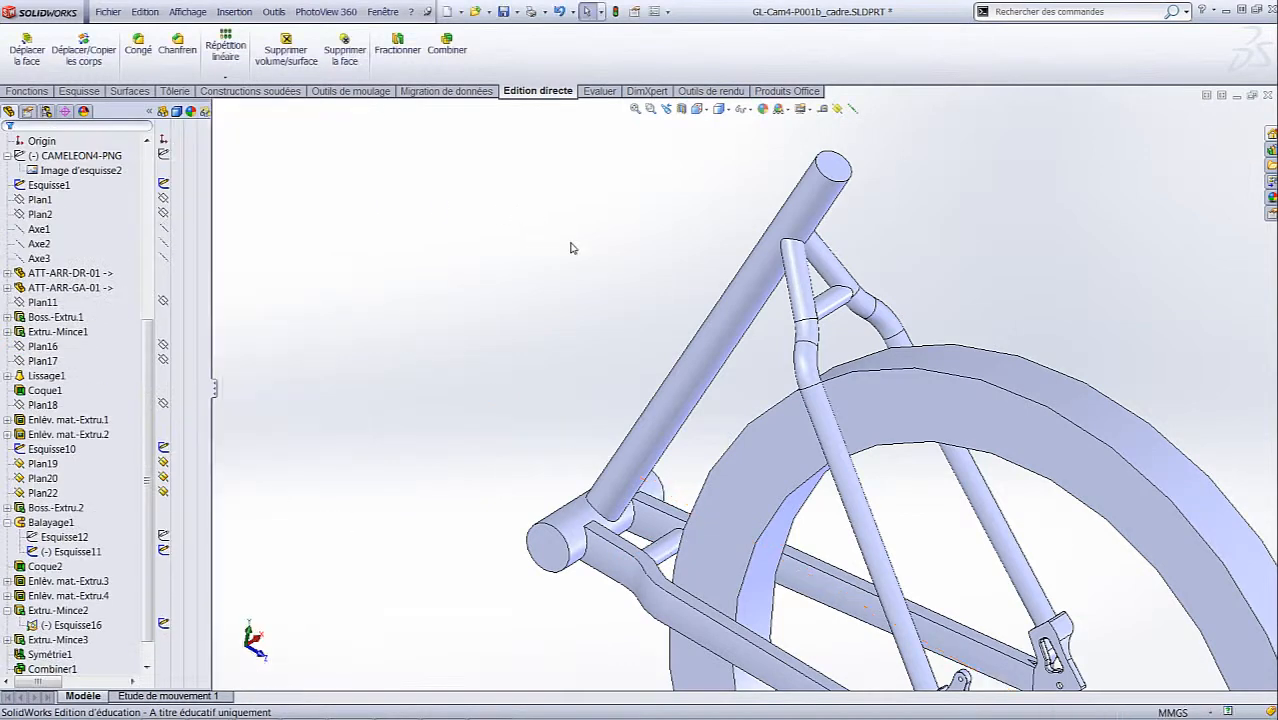
Step: Review slides 7 and 8 of EXERC_PRAT_1-sem2.pptx in PowerPoint for the expected rear triangle, and return to SolidWorks
scroll(600, 275, "up", 5)
middle_click_drag(768, 425, 1191, 473)
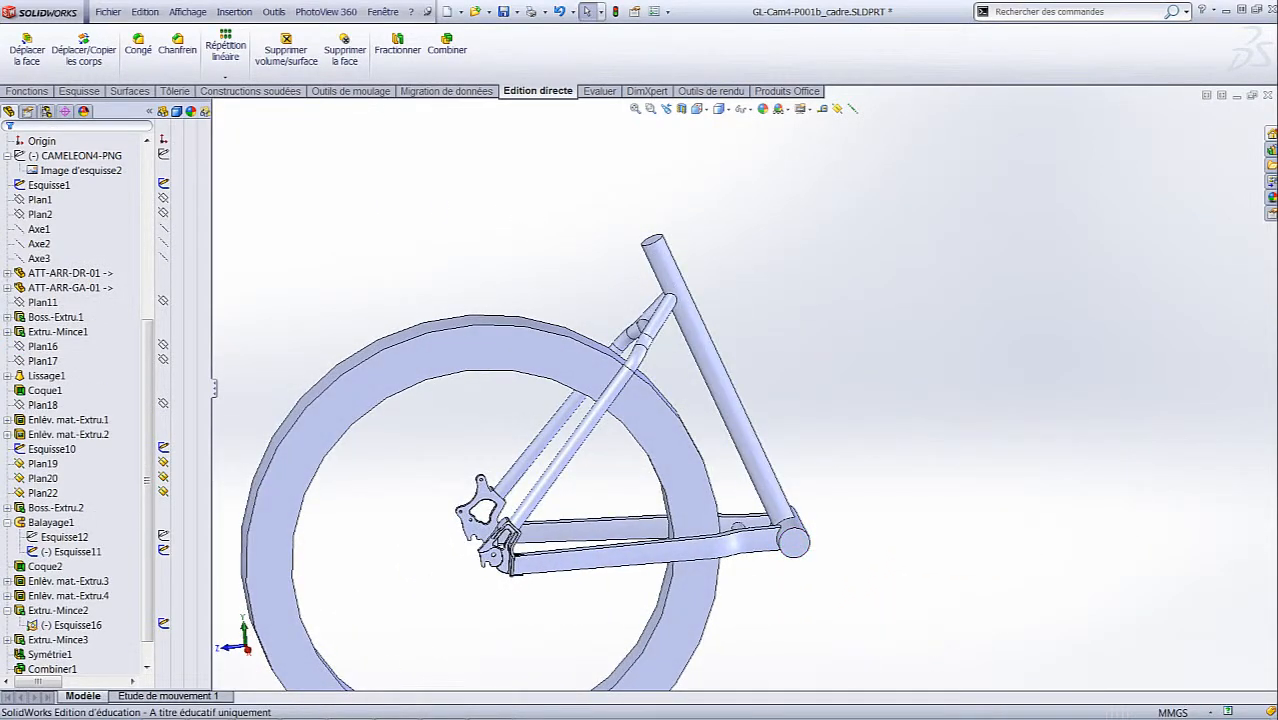
left_click_drag(1277, 160, 796, 119)
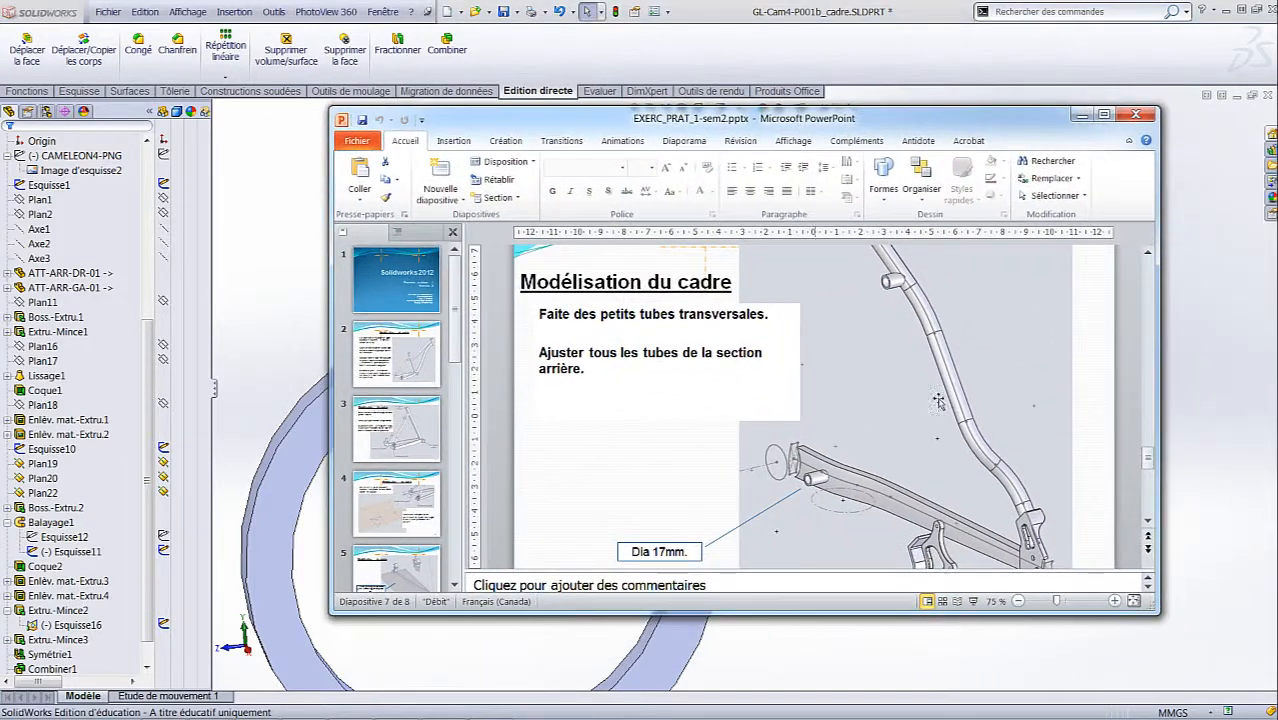
left_click_drag(1148, 466, 1148, 512)
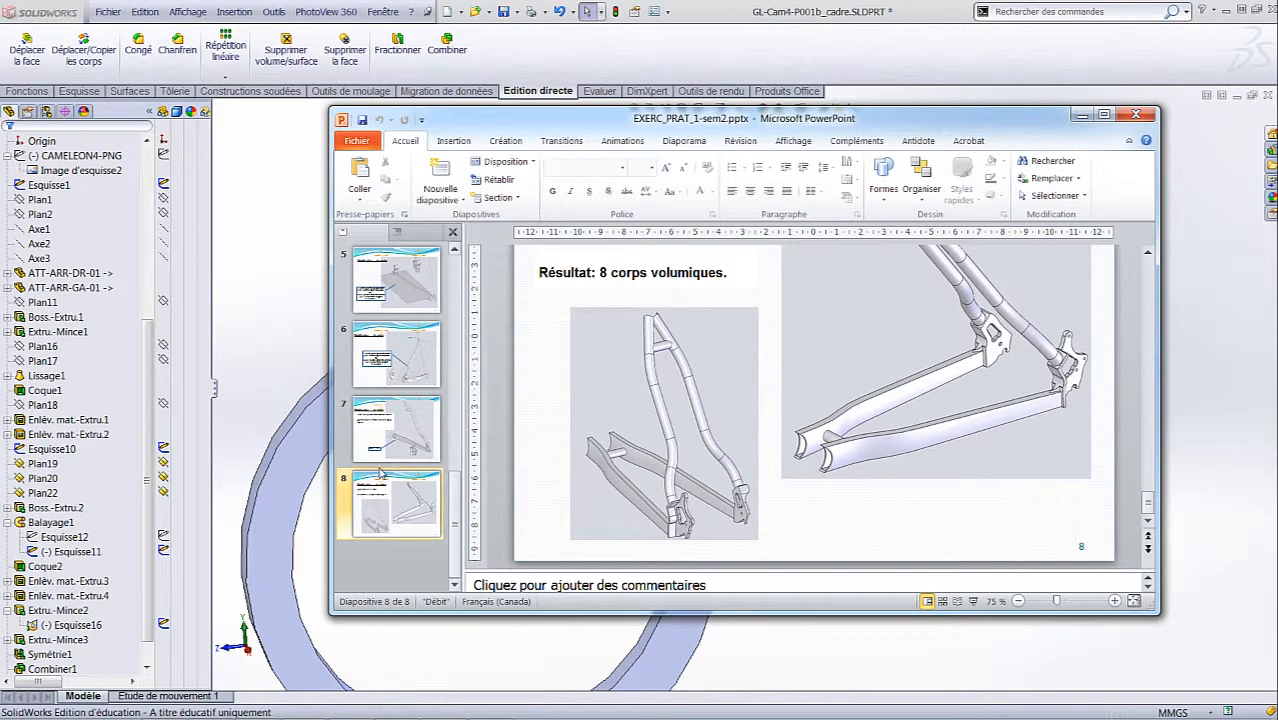
left_click(420, 443)
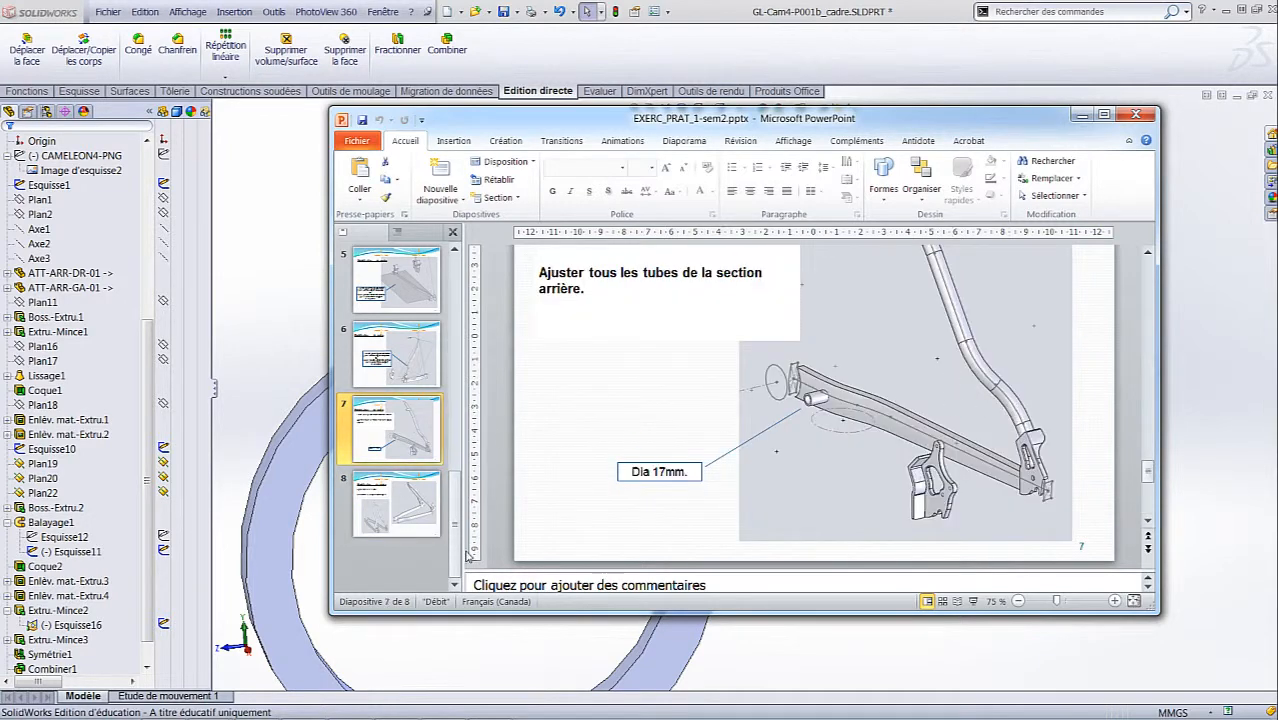
left_click(426, 525)
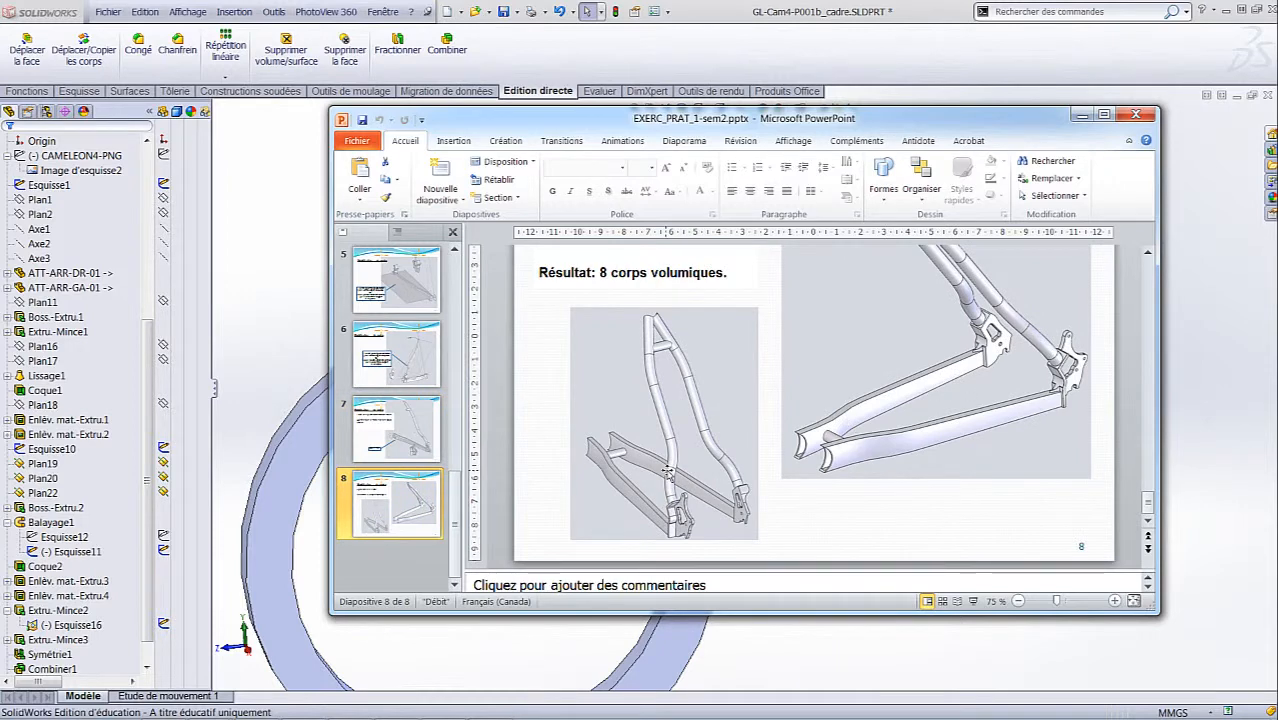
left_click_drag(991, 121, 1277, 130)
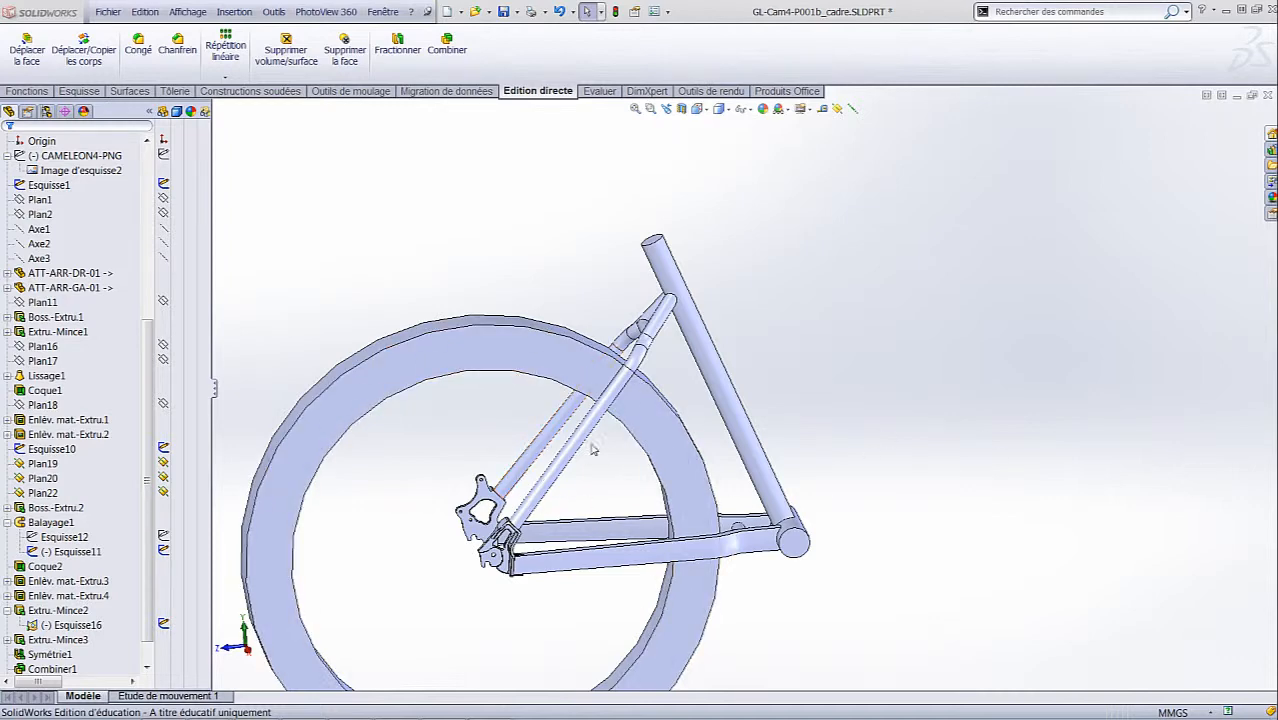
Step: Delete the wheel body Extru.-Mince1, the bottom bracket shell body Boss.-Extru.1 and the seat tube body Boss.-Extru.2
middle_click_drag(616, 421, 820, 378)
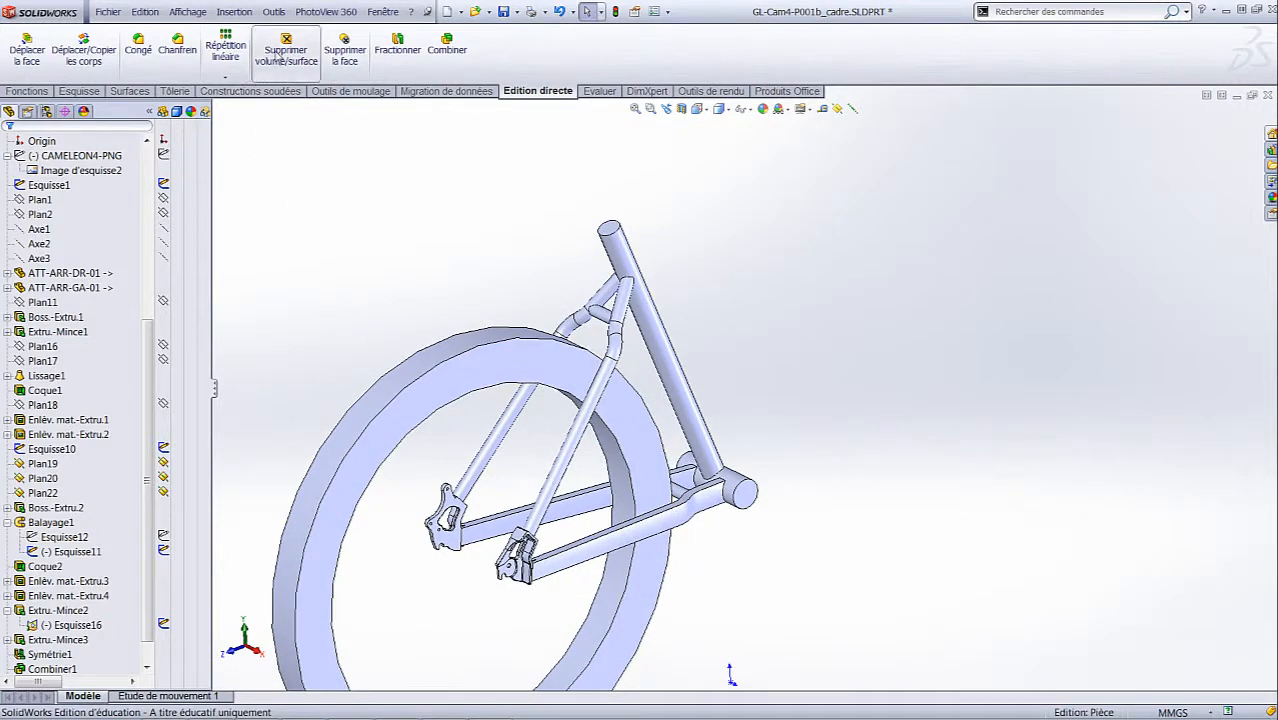
scroll(417, 305, "up", 4)
scroll(597, 467, "down", 3)
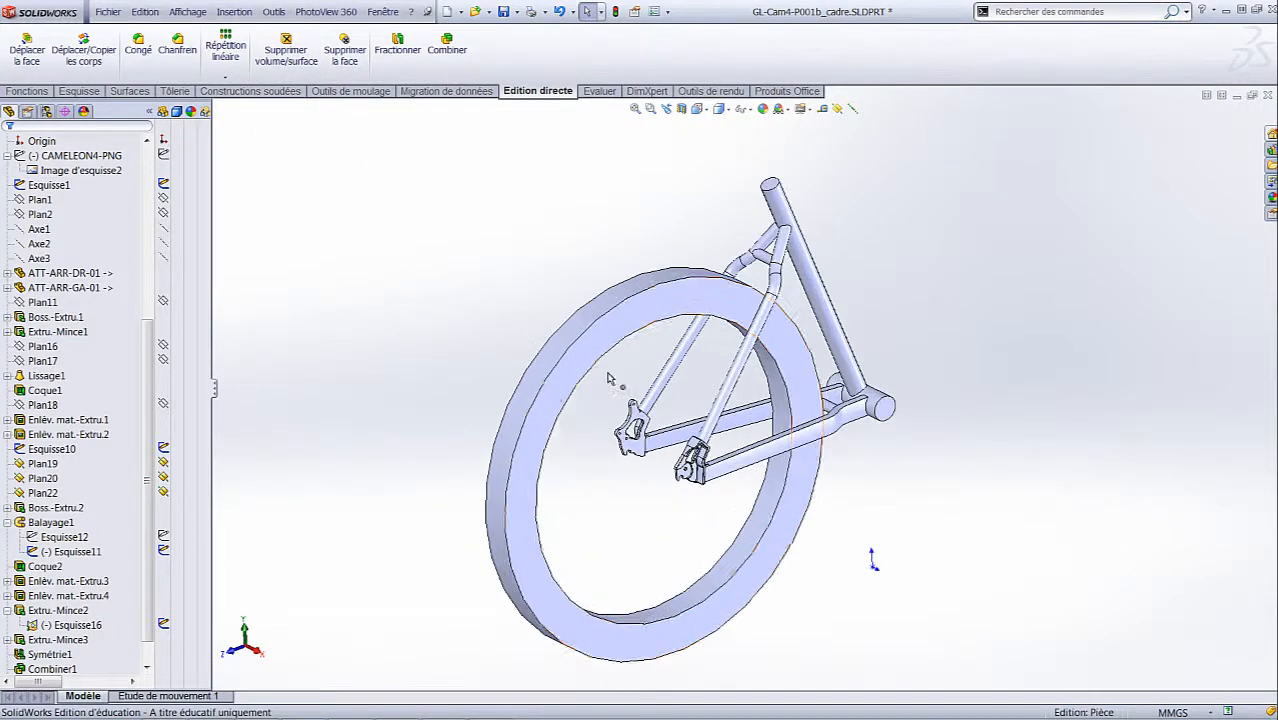
left_click(680, 302)
left_click(471, 240)
left_click(278, 52)
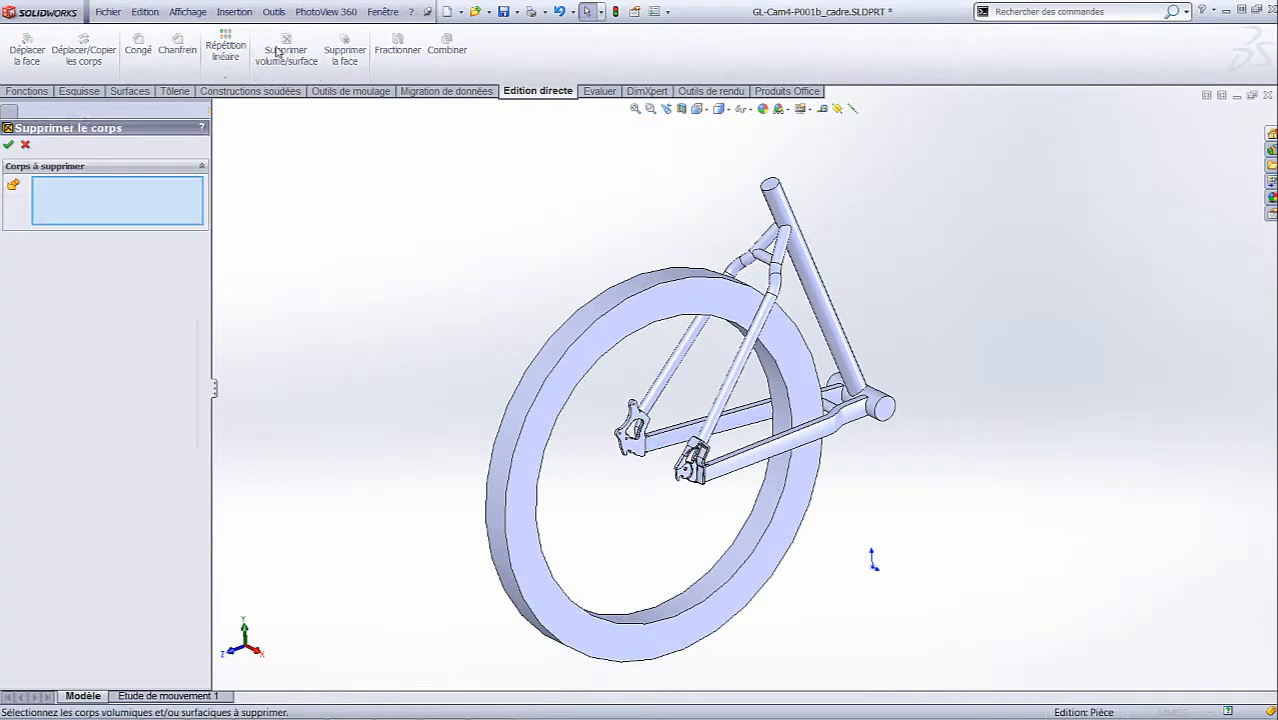
left_click(652, 314)
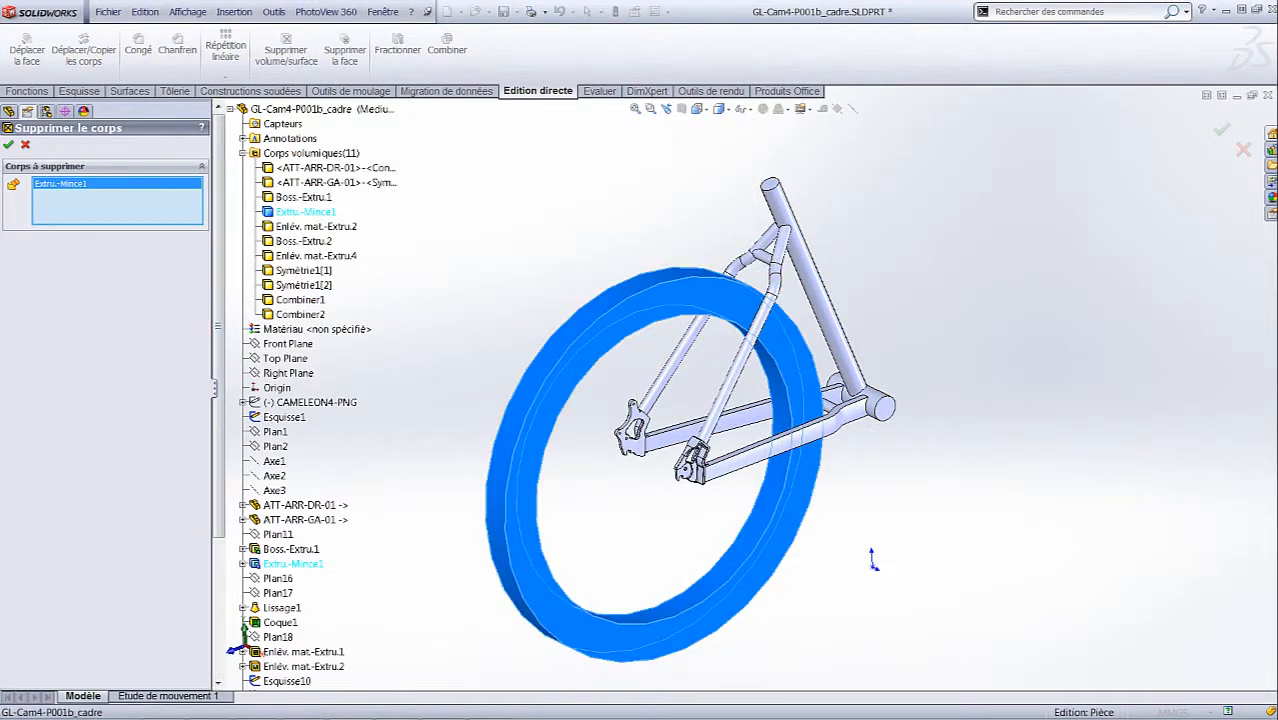
left_click_drag(1277, 100, 1277, 70)
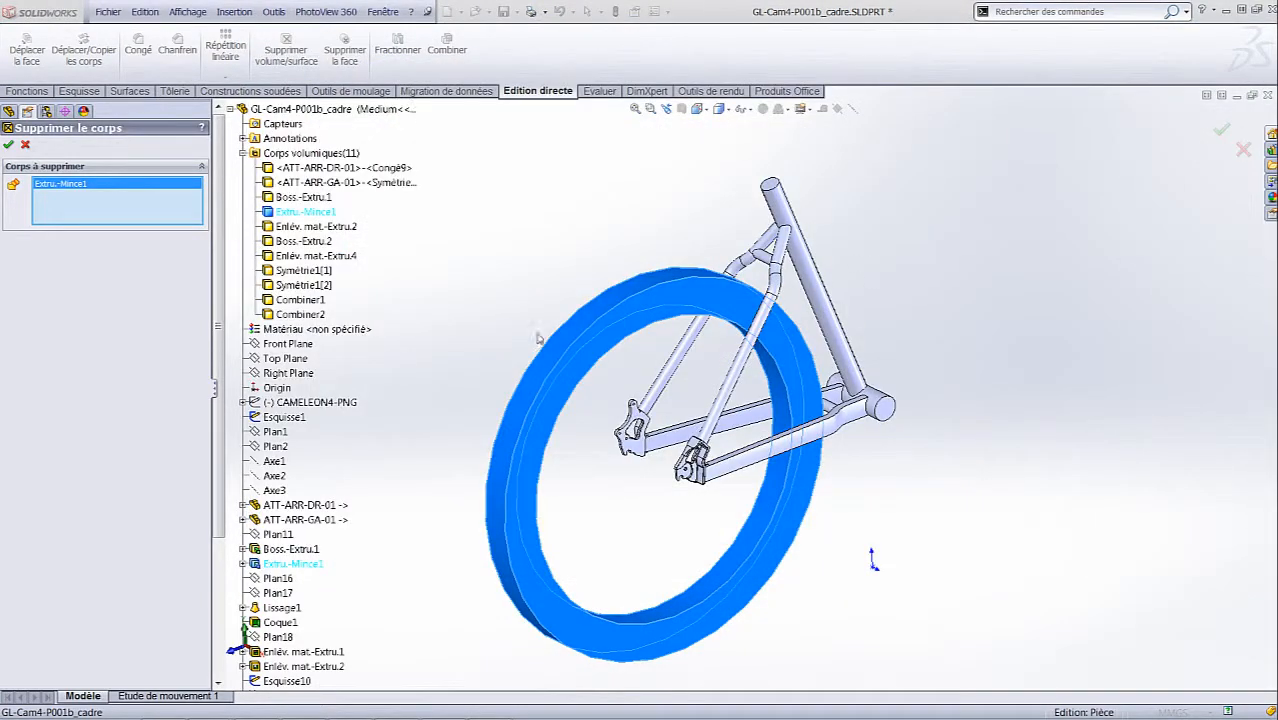
left_click(885, 413)
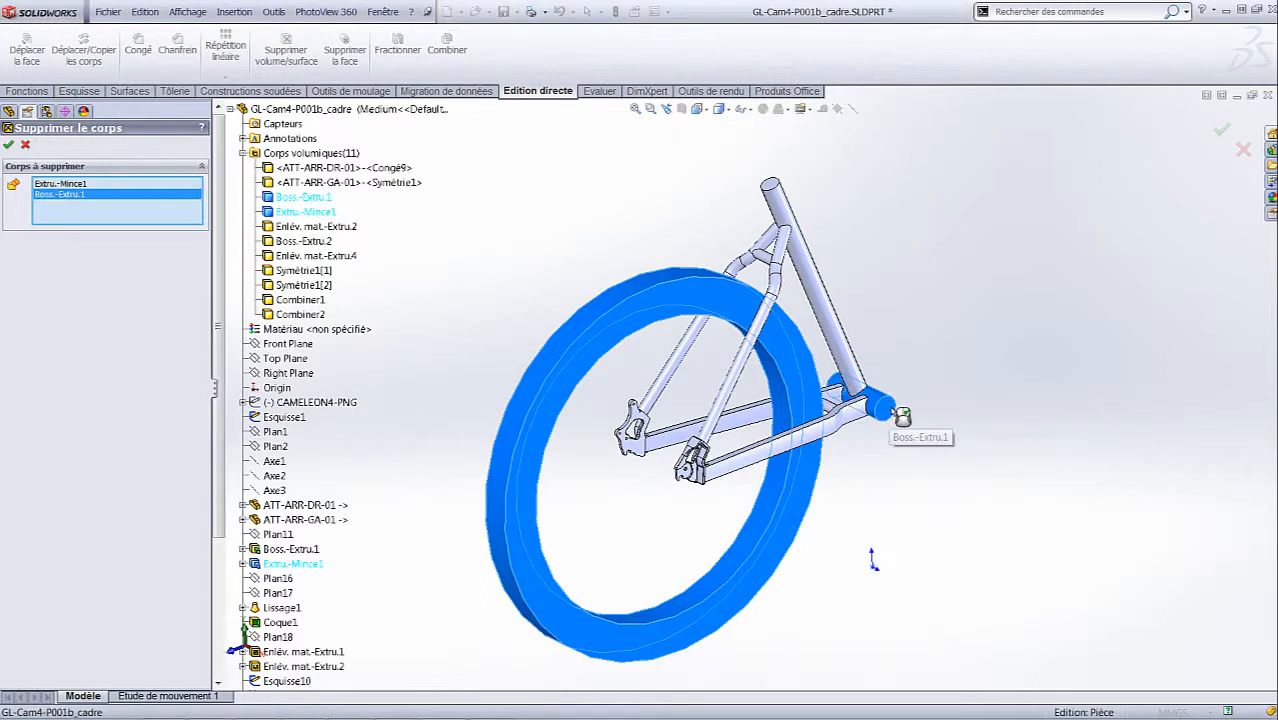
left_click(841, 343)
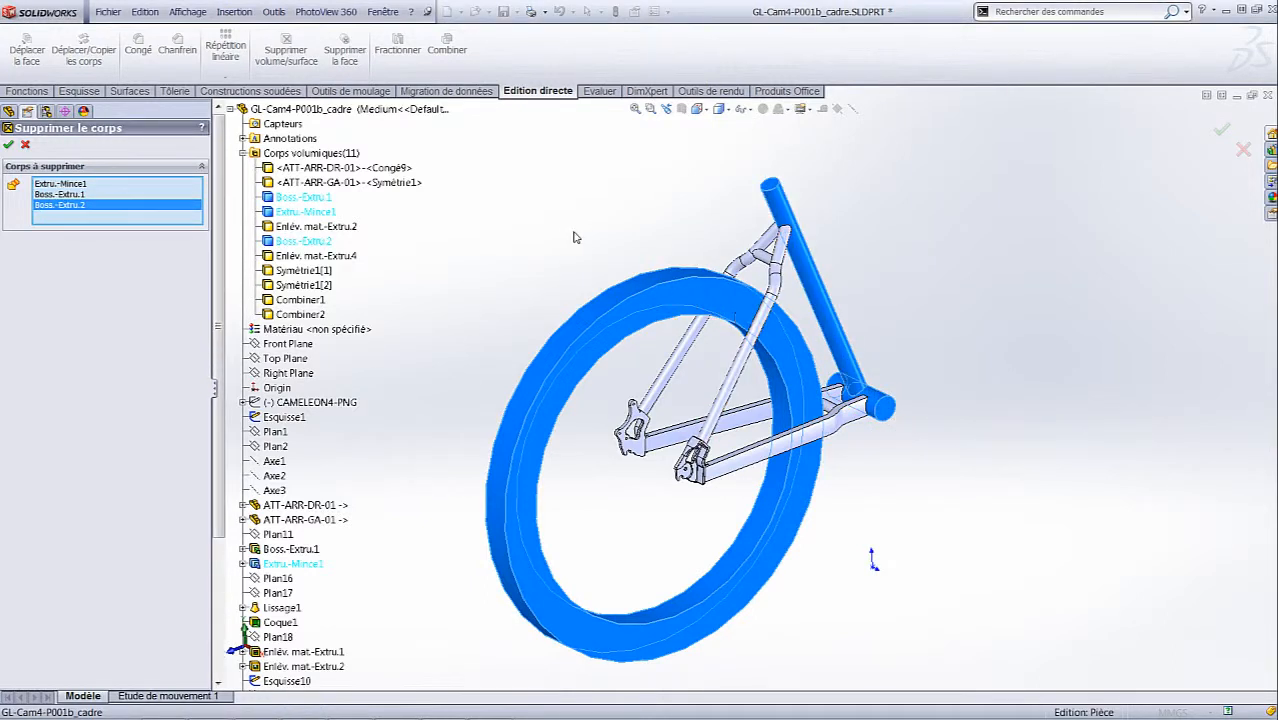
left_click(9, 147)
middle_click_drag(593, 251, 805, 365)
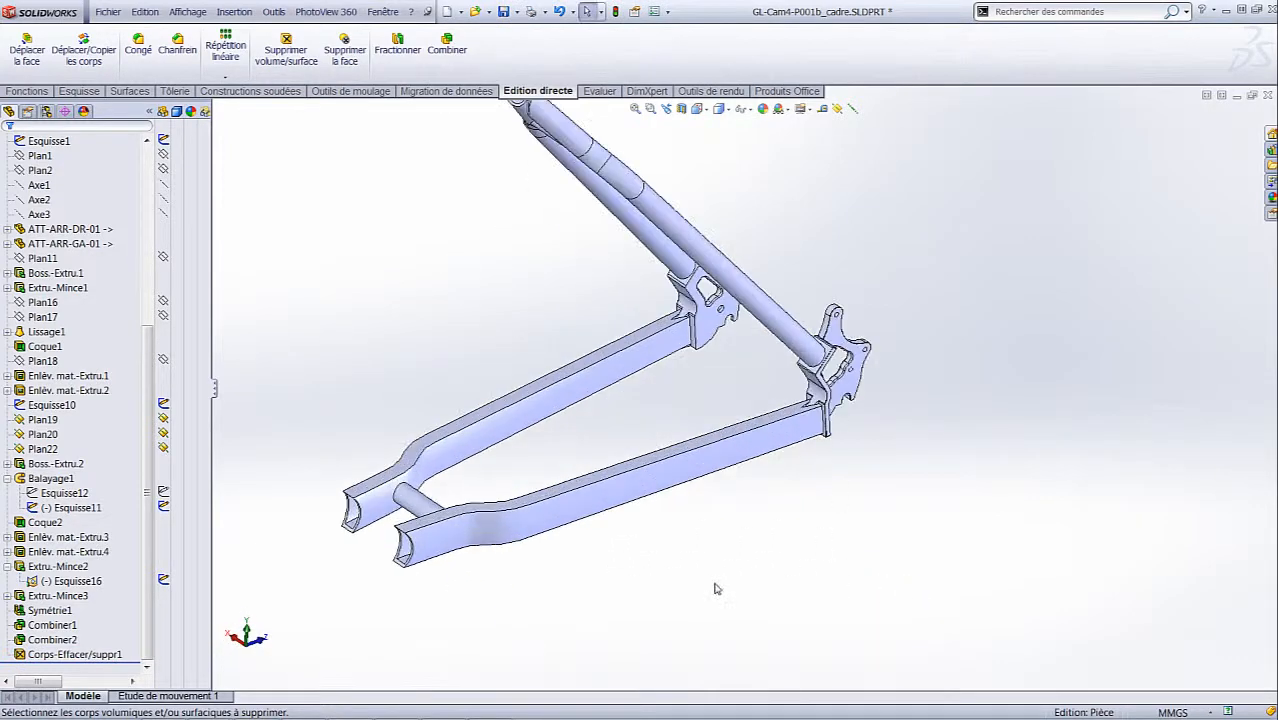
scroll(717, 589, "up", 1)
scroll(528, 274, "down", 2)
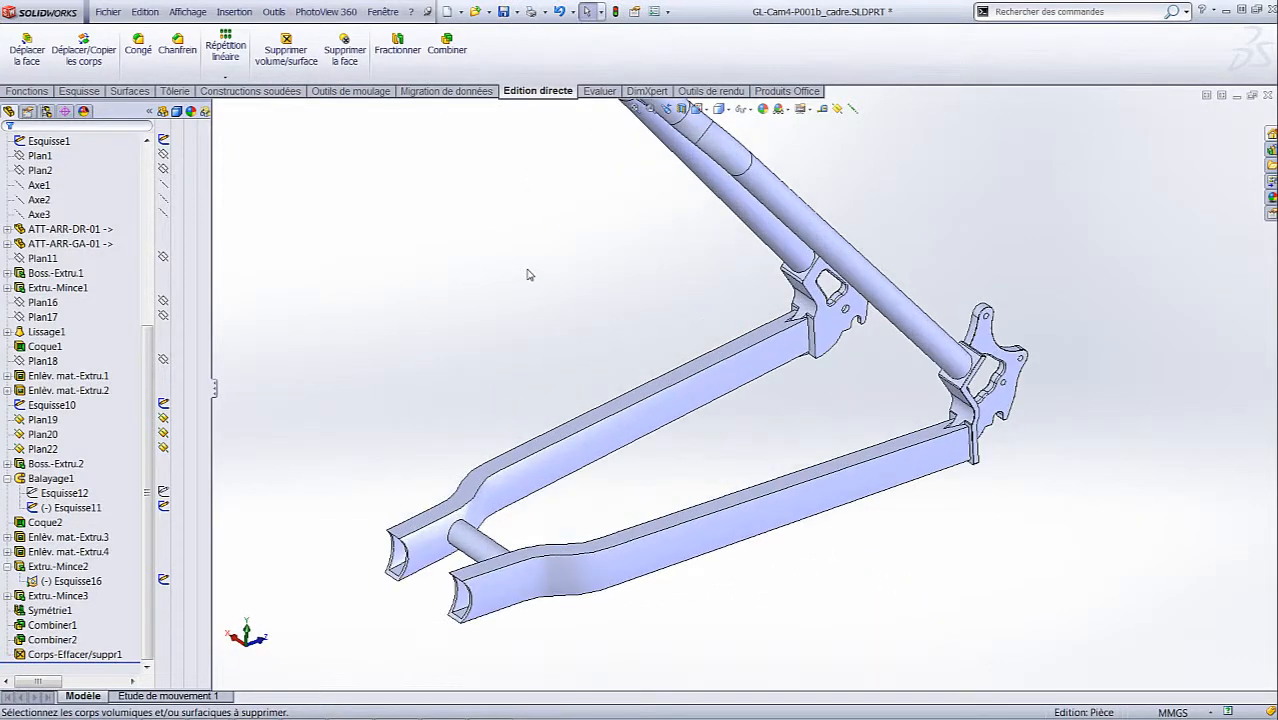
scroll(528, 274, "up", 3)
middle_click_drag(528, 274, 658, 400)
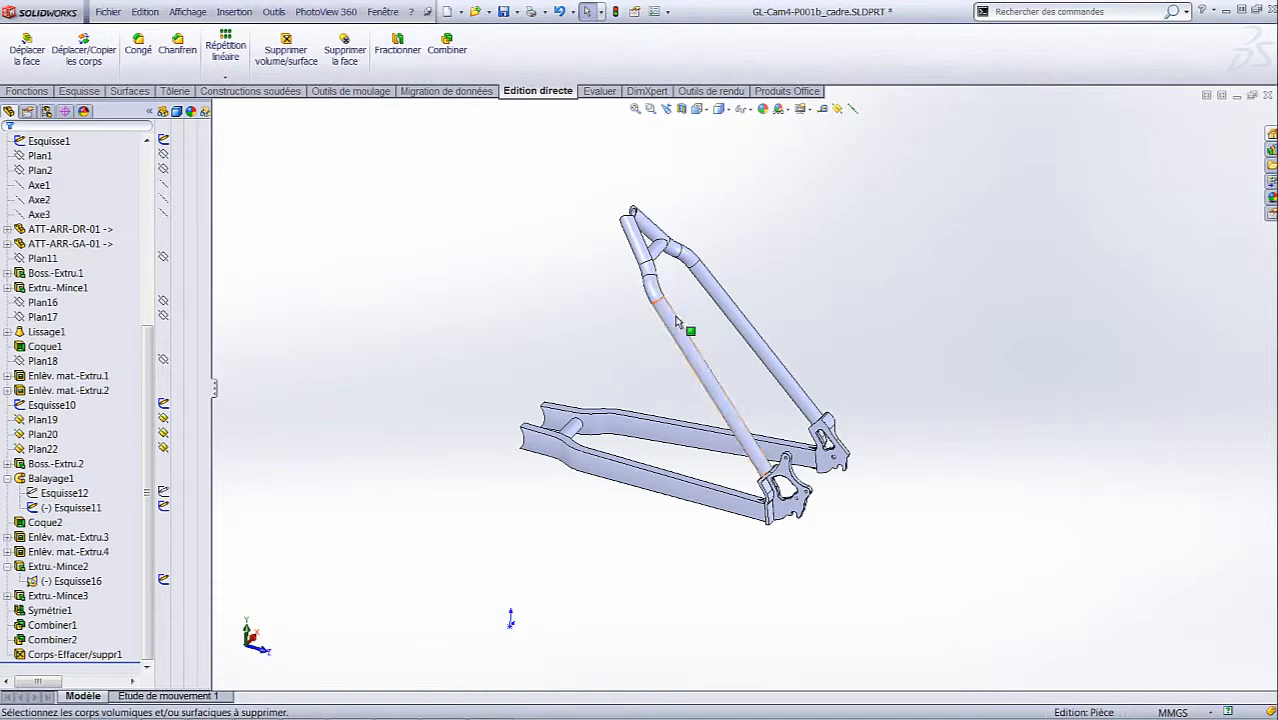